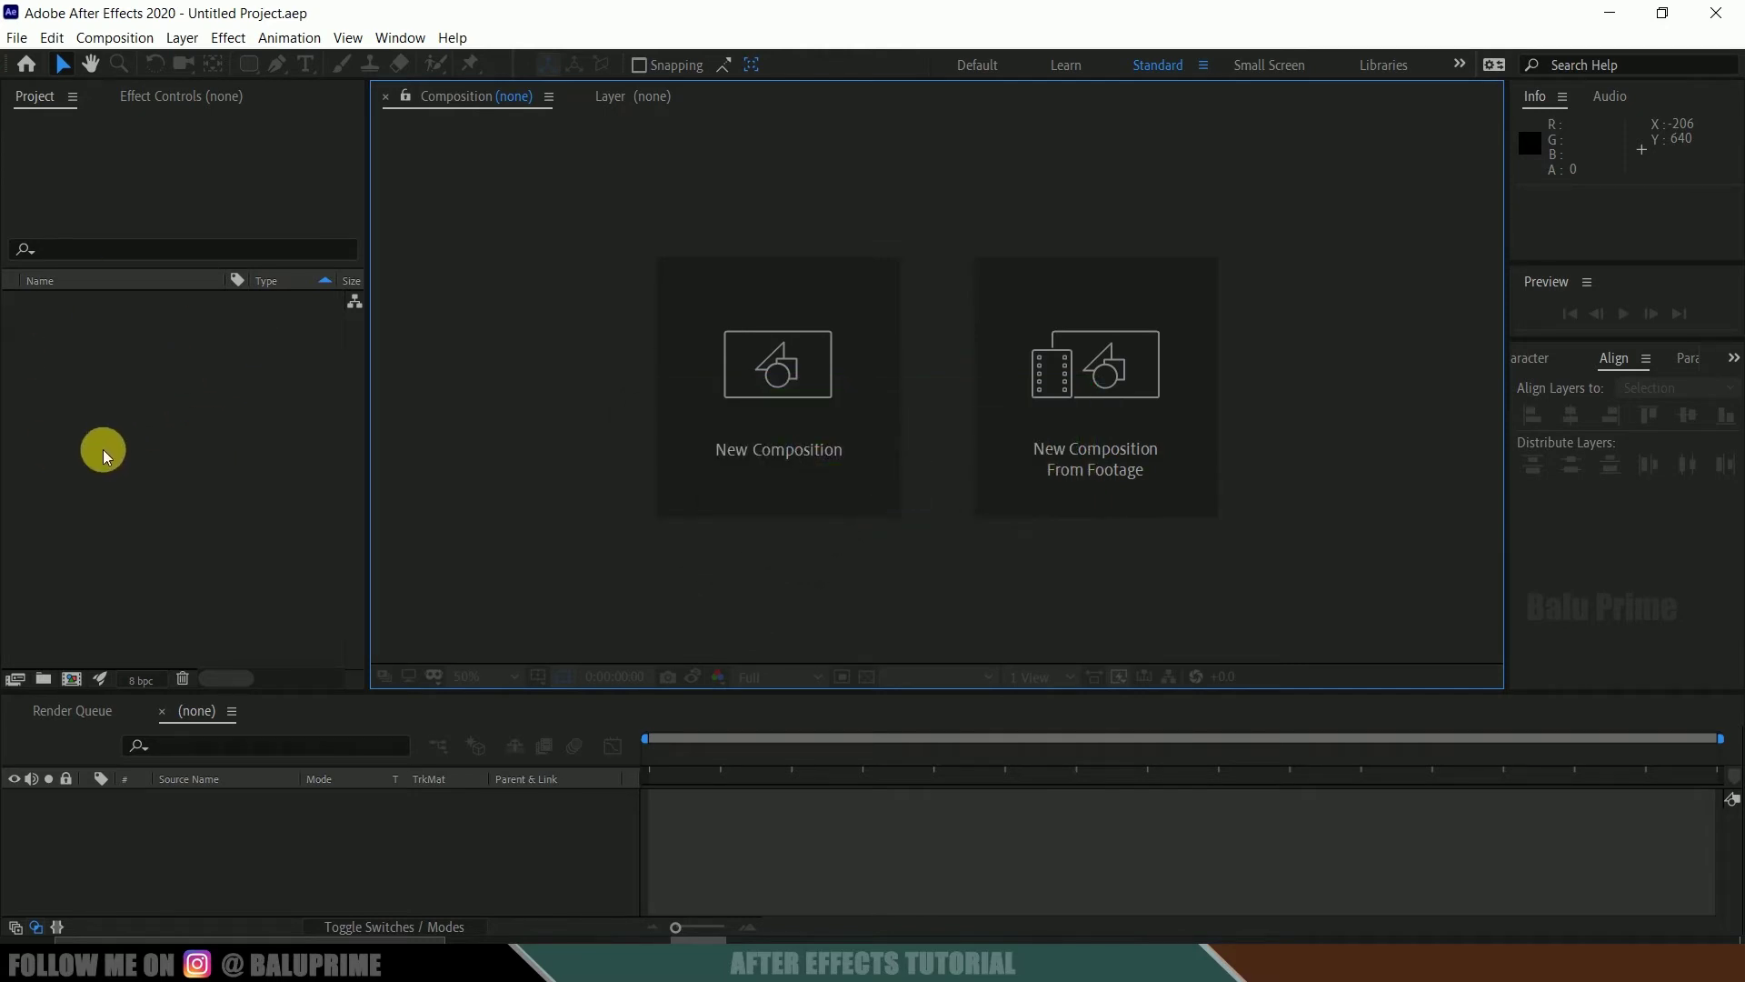
Step: Create a composition using the HDTV 1080 24 preset with a black (000000) background colour
click(762, 423)
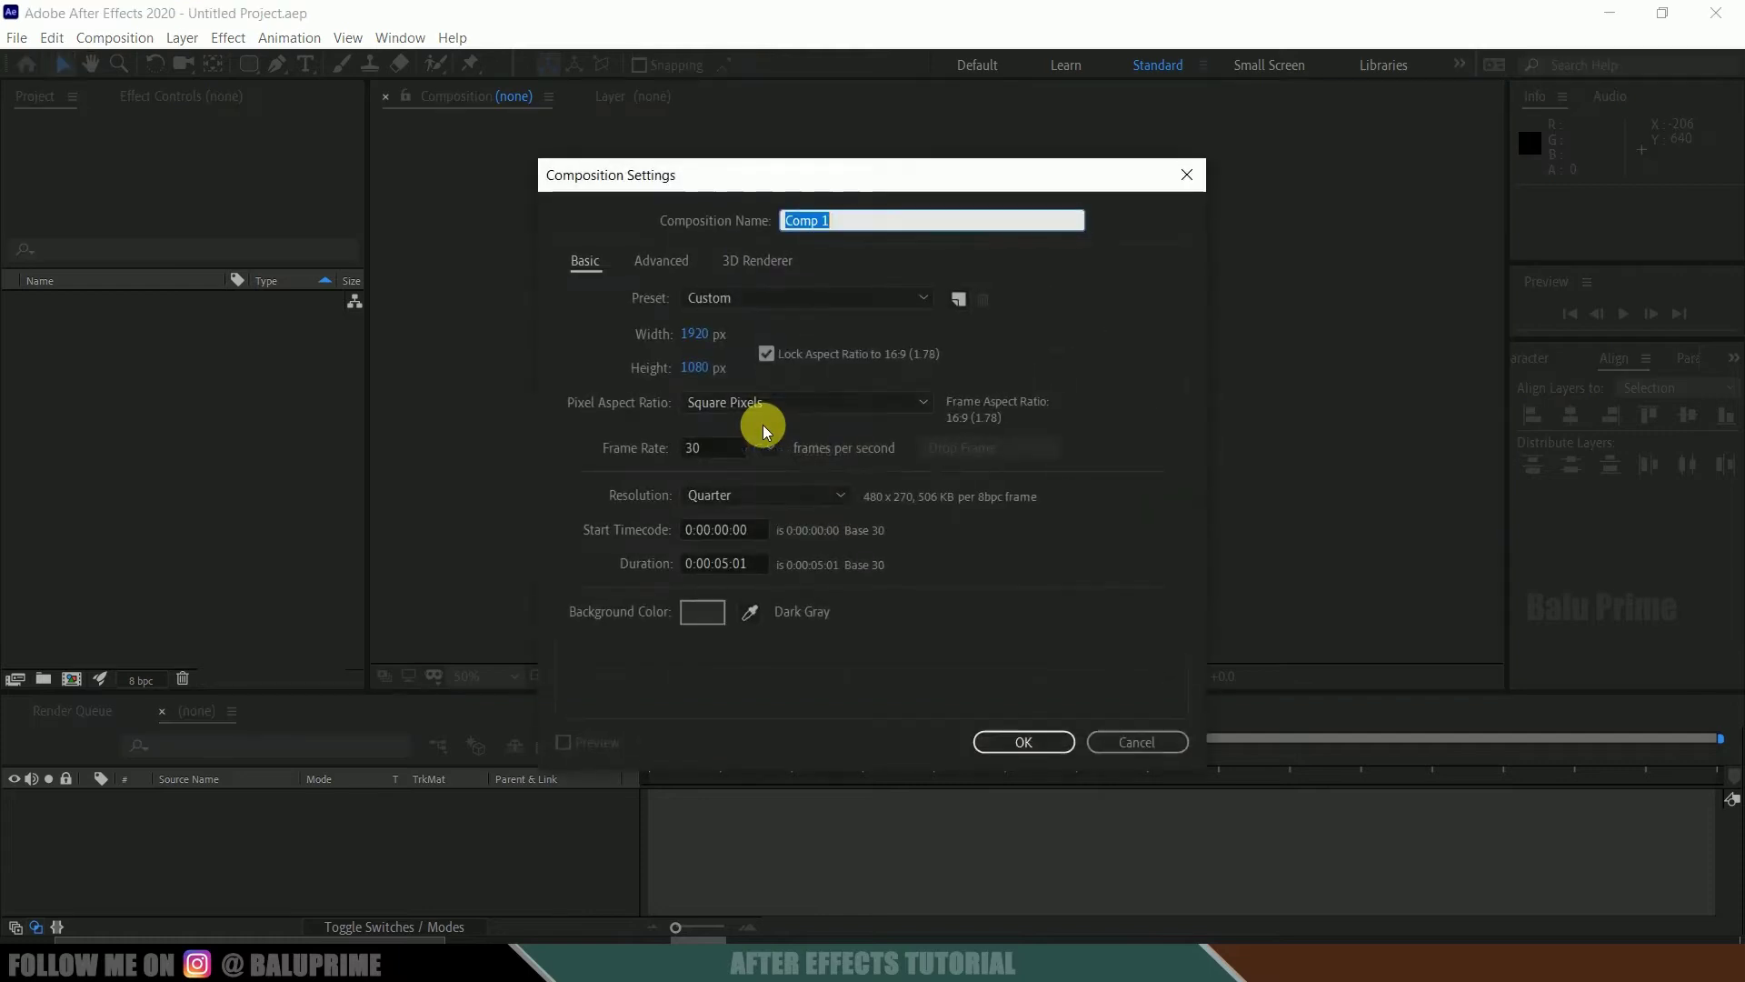
click(745, 300)
scroll(841, 534, down, 3)
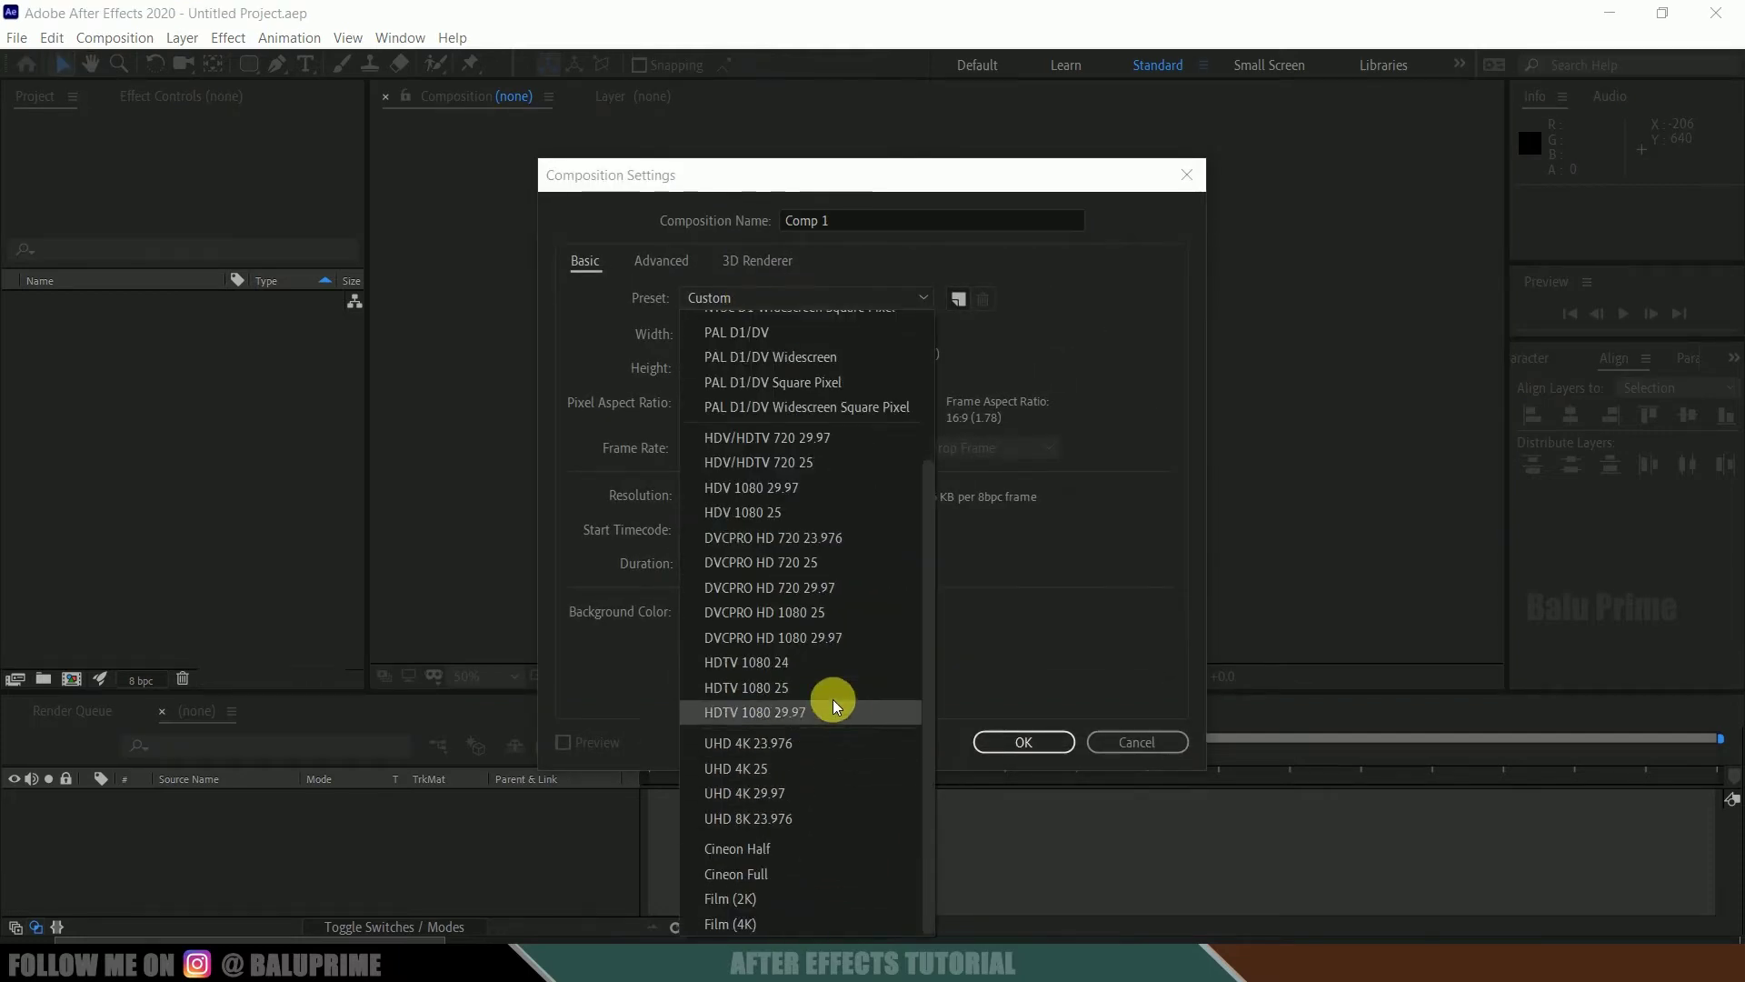
click(767, 662)
click(722, 465)
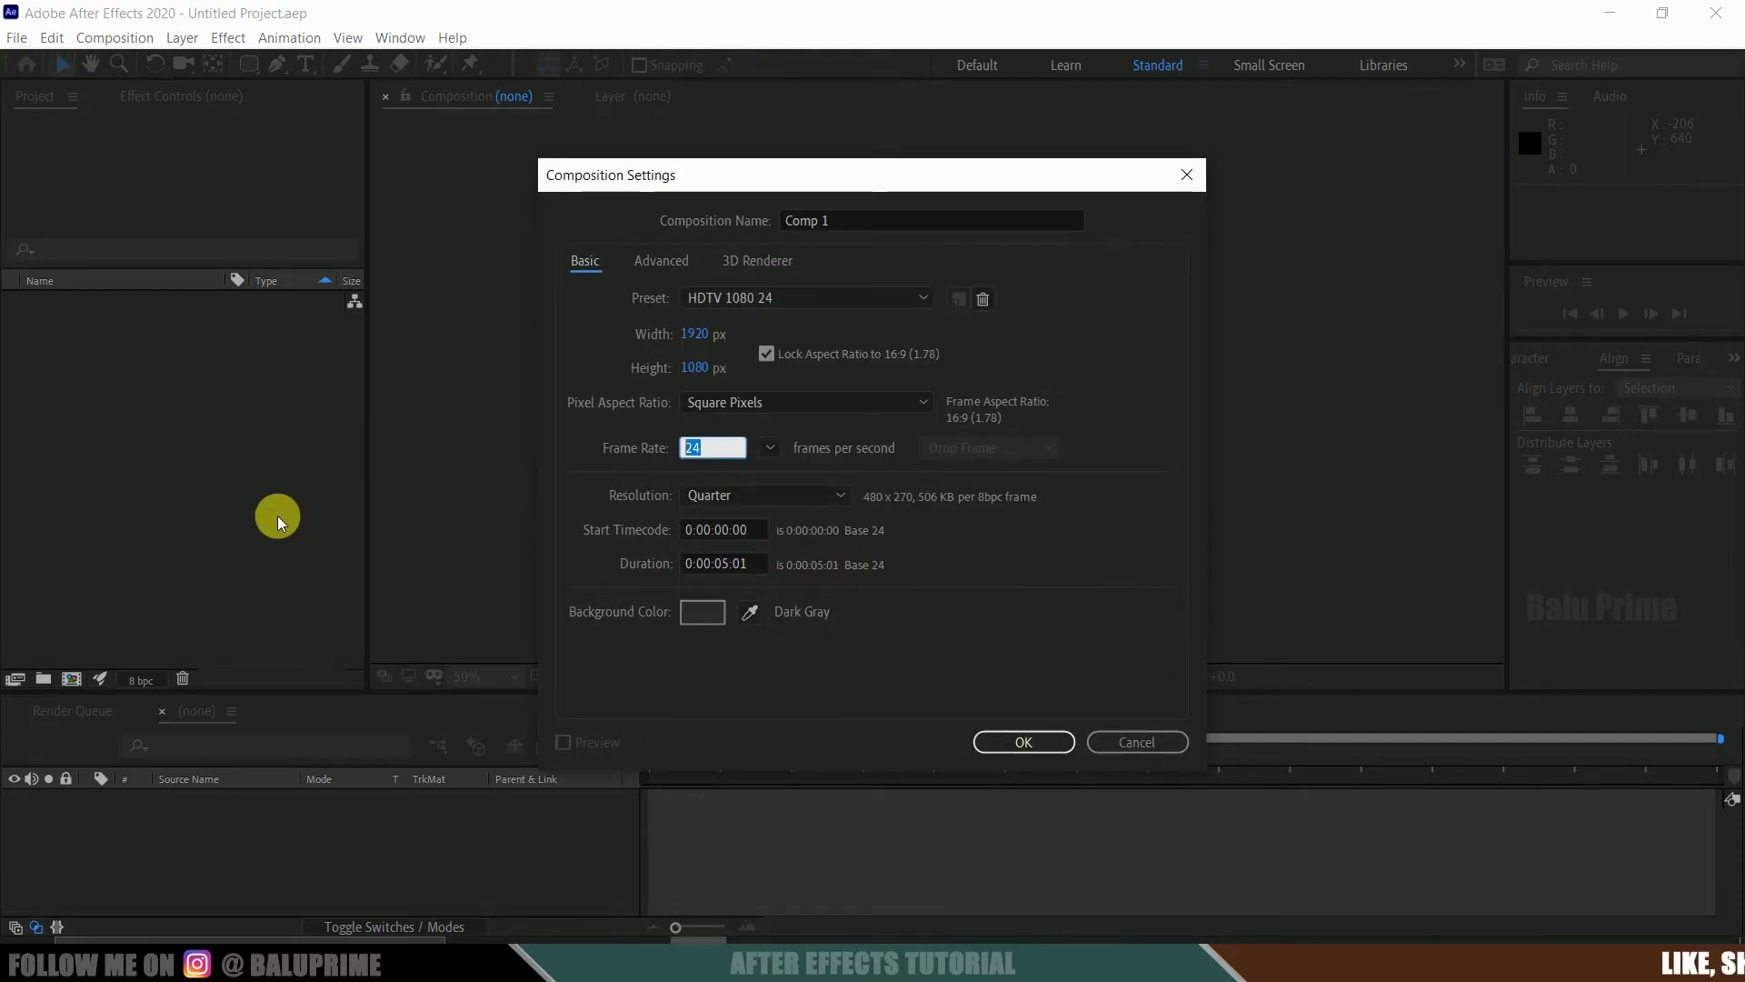
click(710, 619)
drag(721, 520, 278, 842)
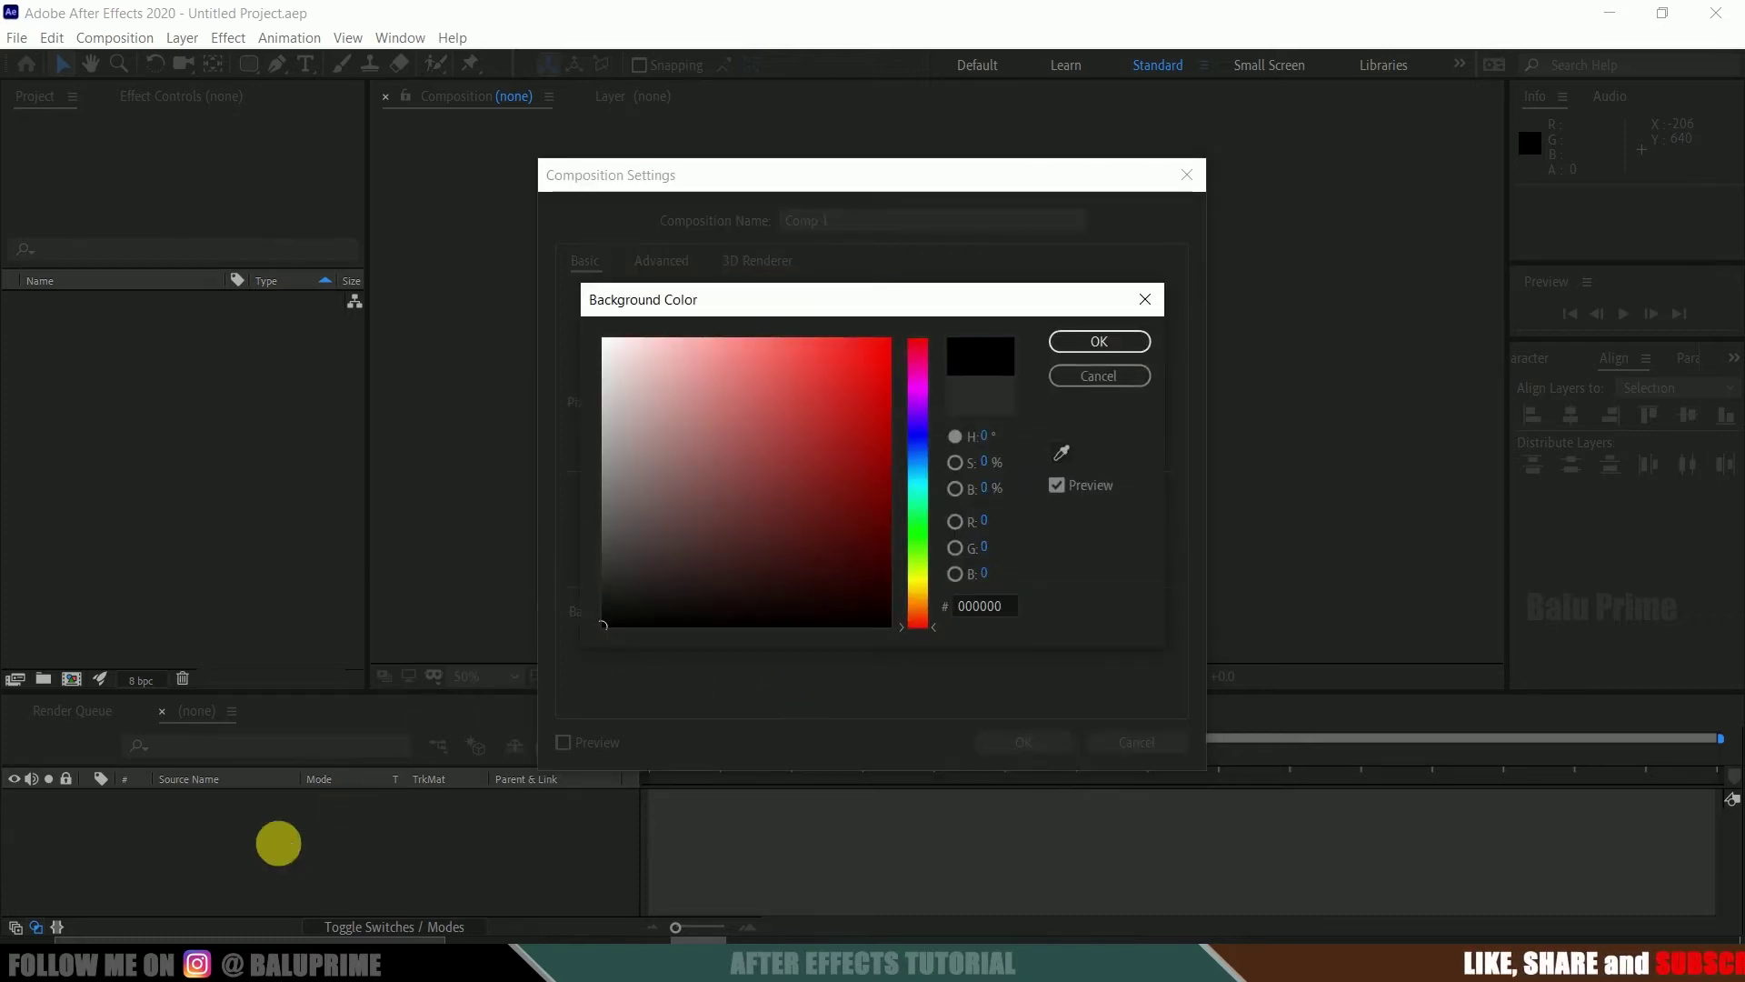
click(1073, 349)
click(1024, 745)
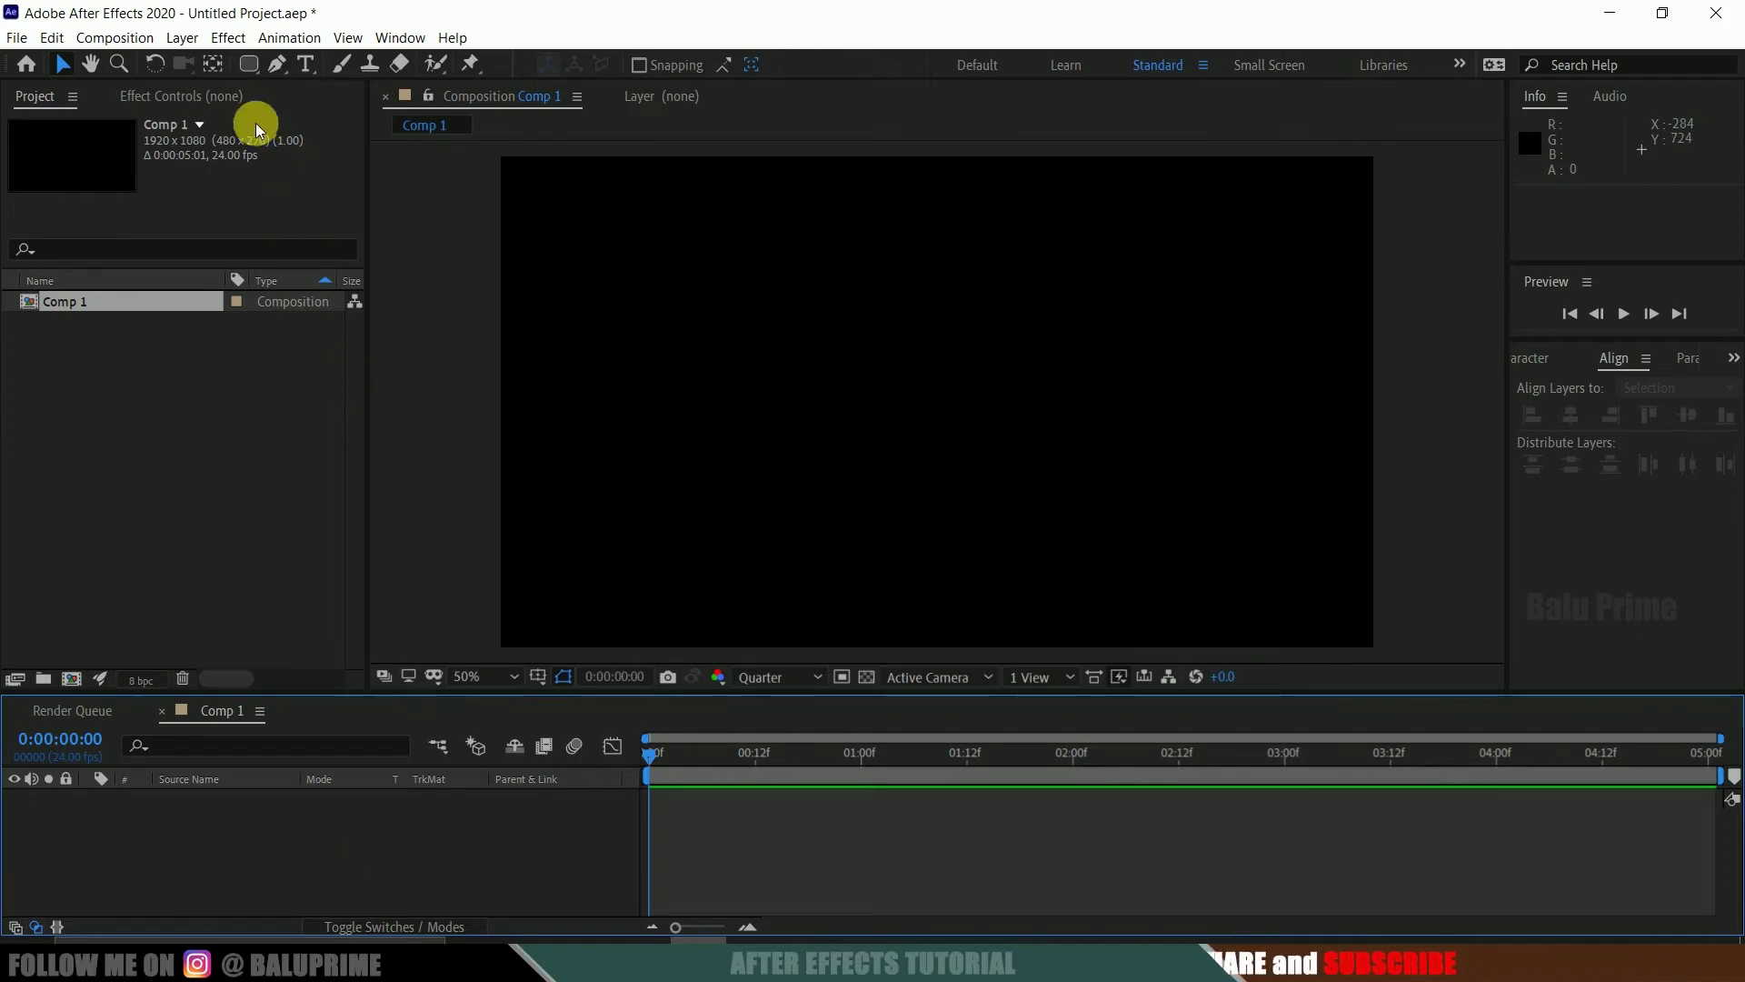
Step: Add a full-frame solid layer to the composition in cyan, colour 49DFDA
click(178, 38)
mouse_move(271, 61)
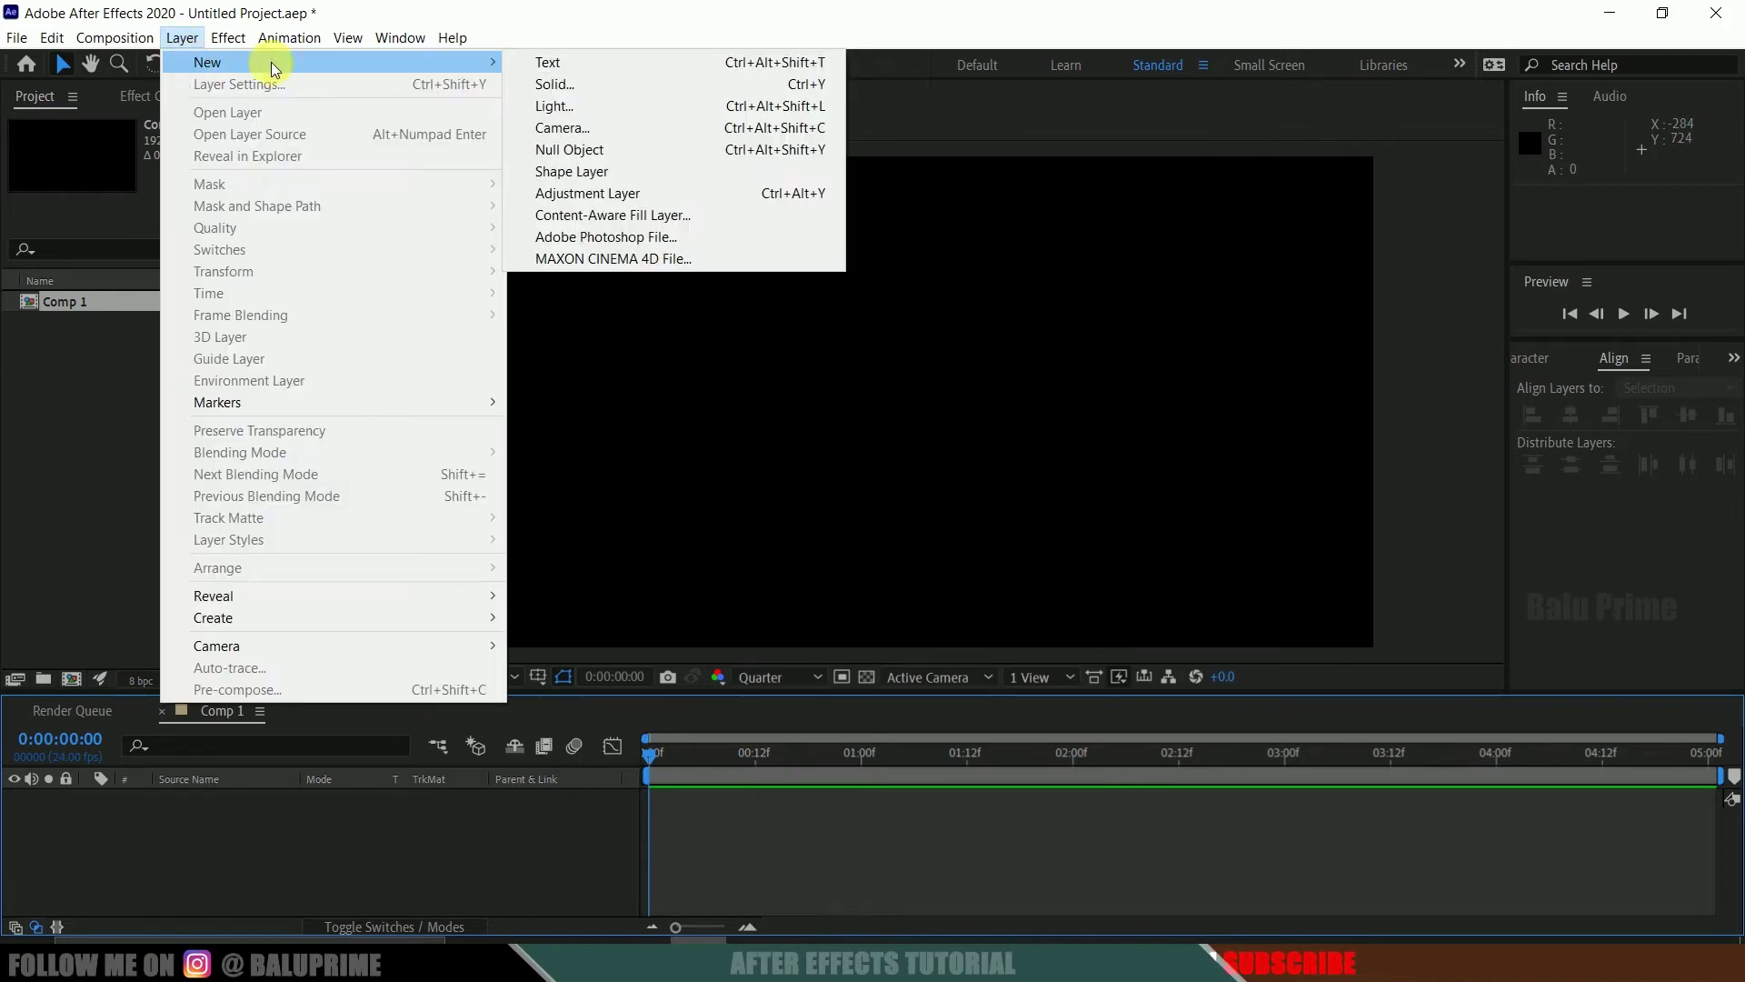
click(642, 90)
click(1491, 611)
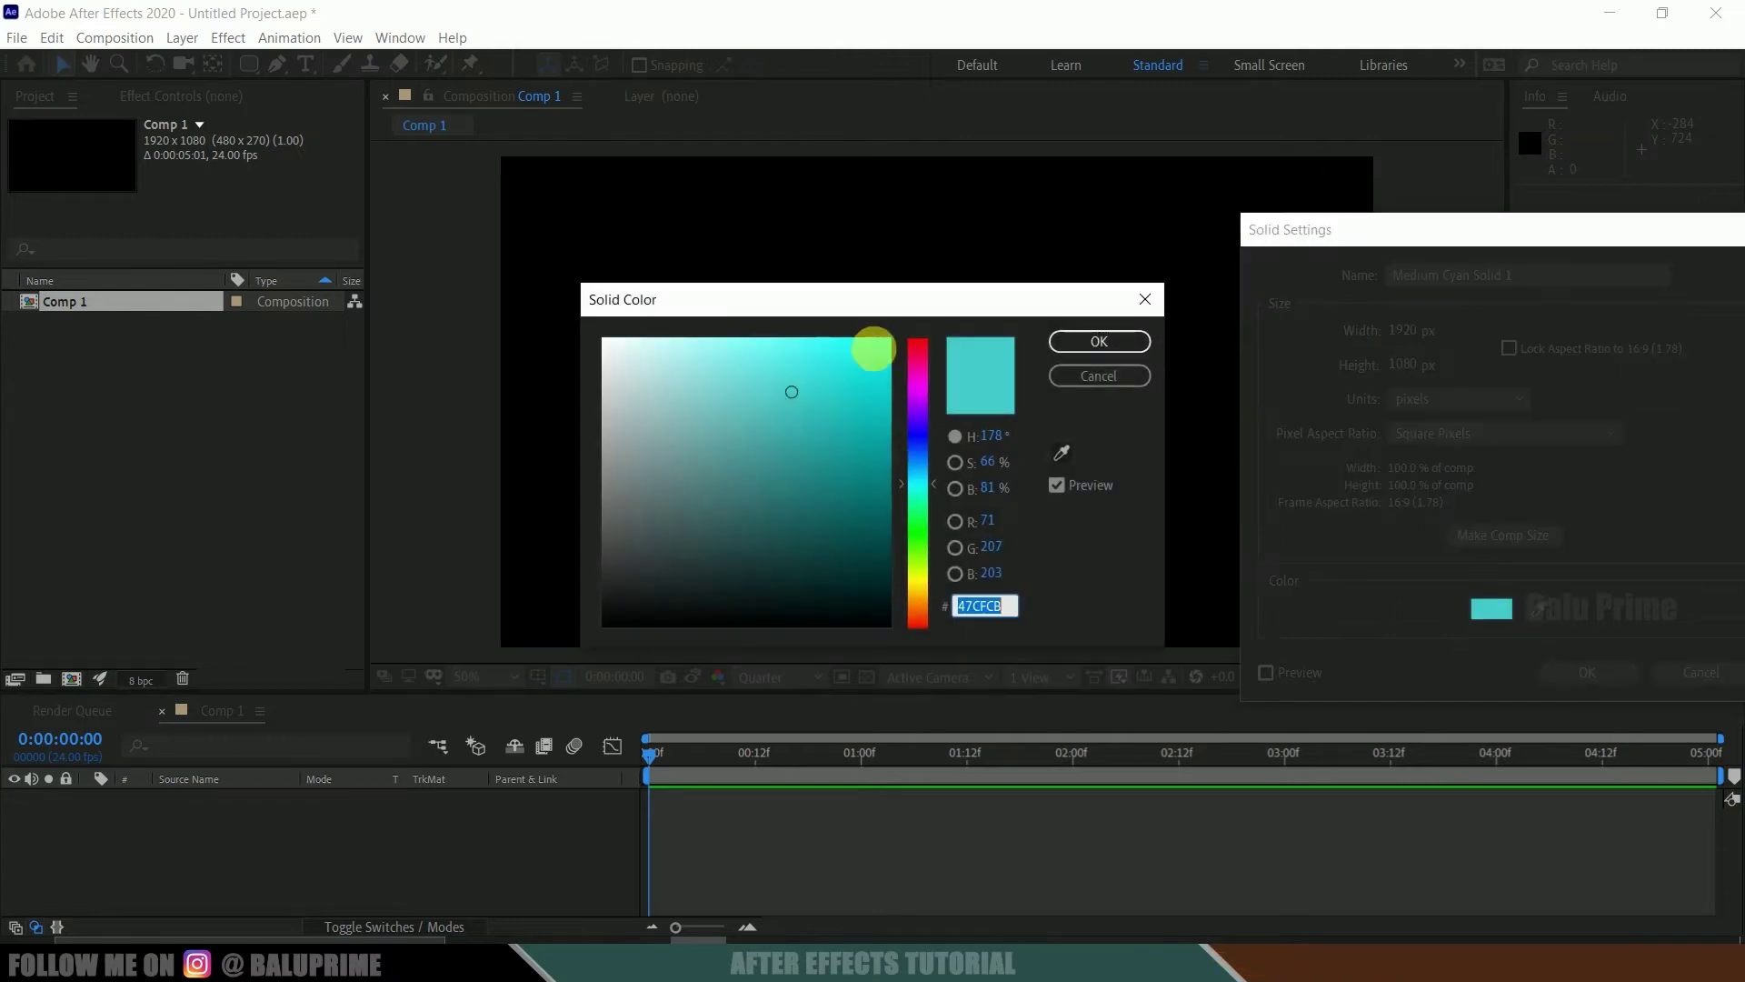
mouse_move(792, 380)
mouse_down()
mouse_move(806, 347)
mouse_move(798, 374)
mouse_up()
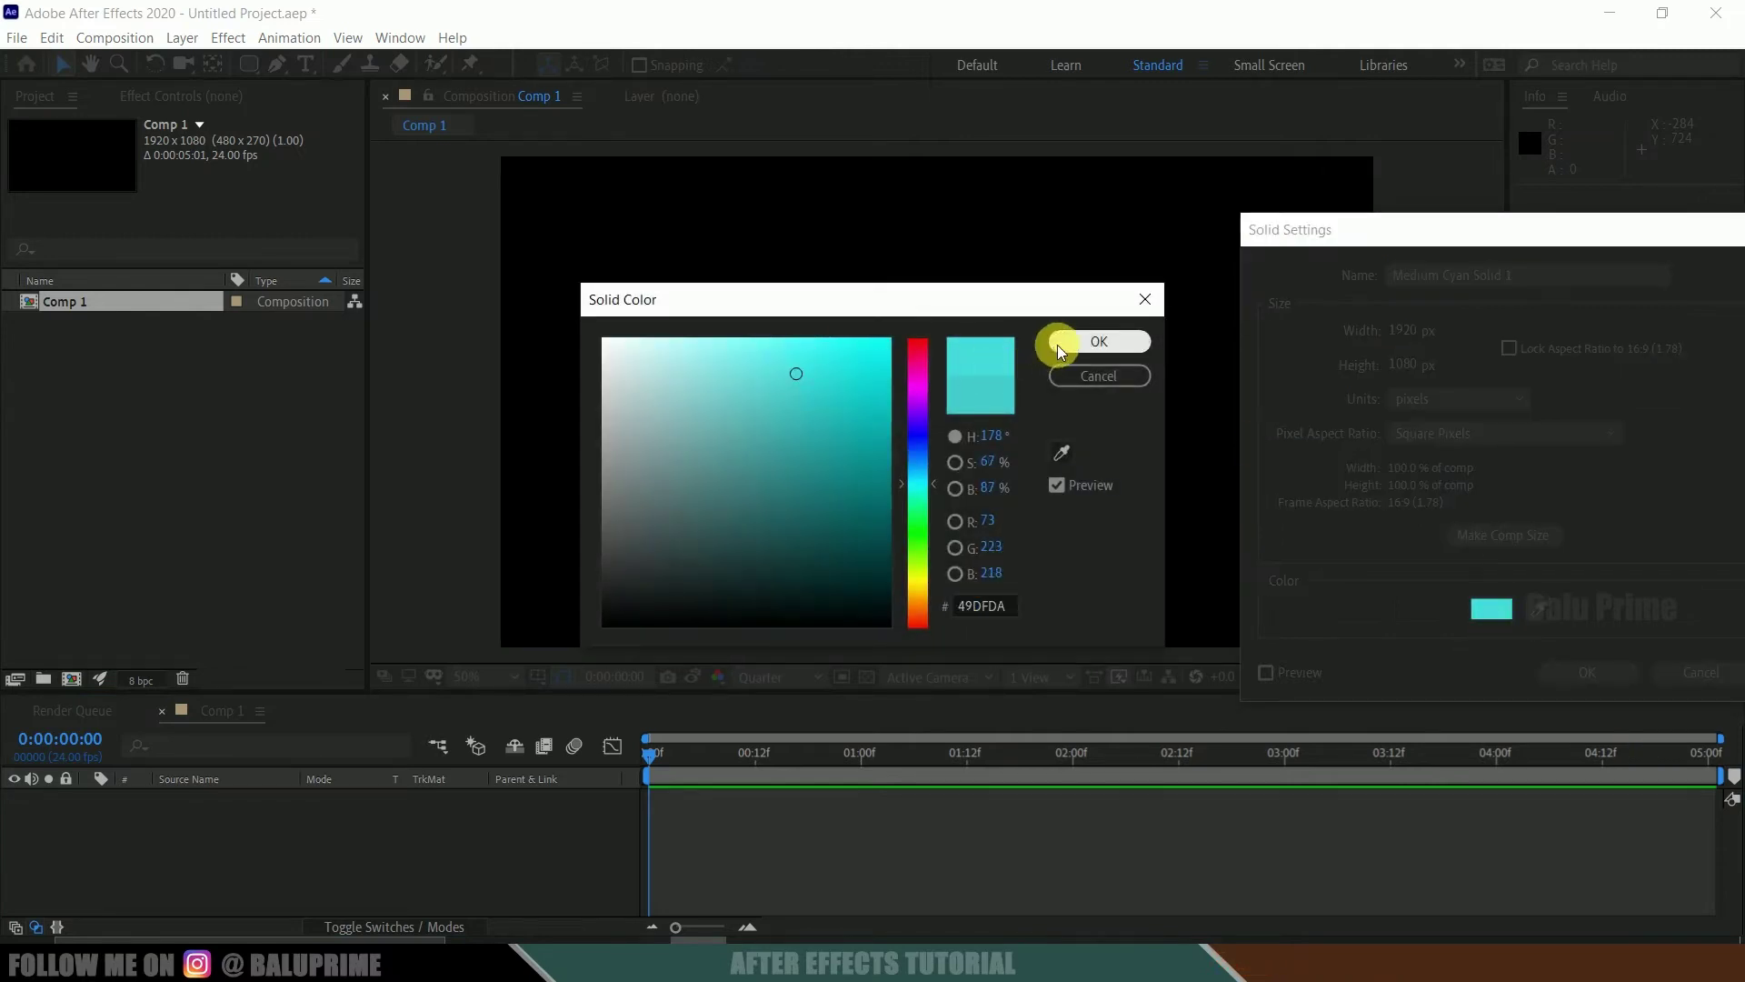
click(1060, 343)
click(1592, 672)
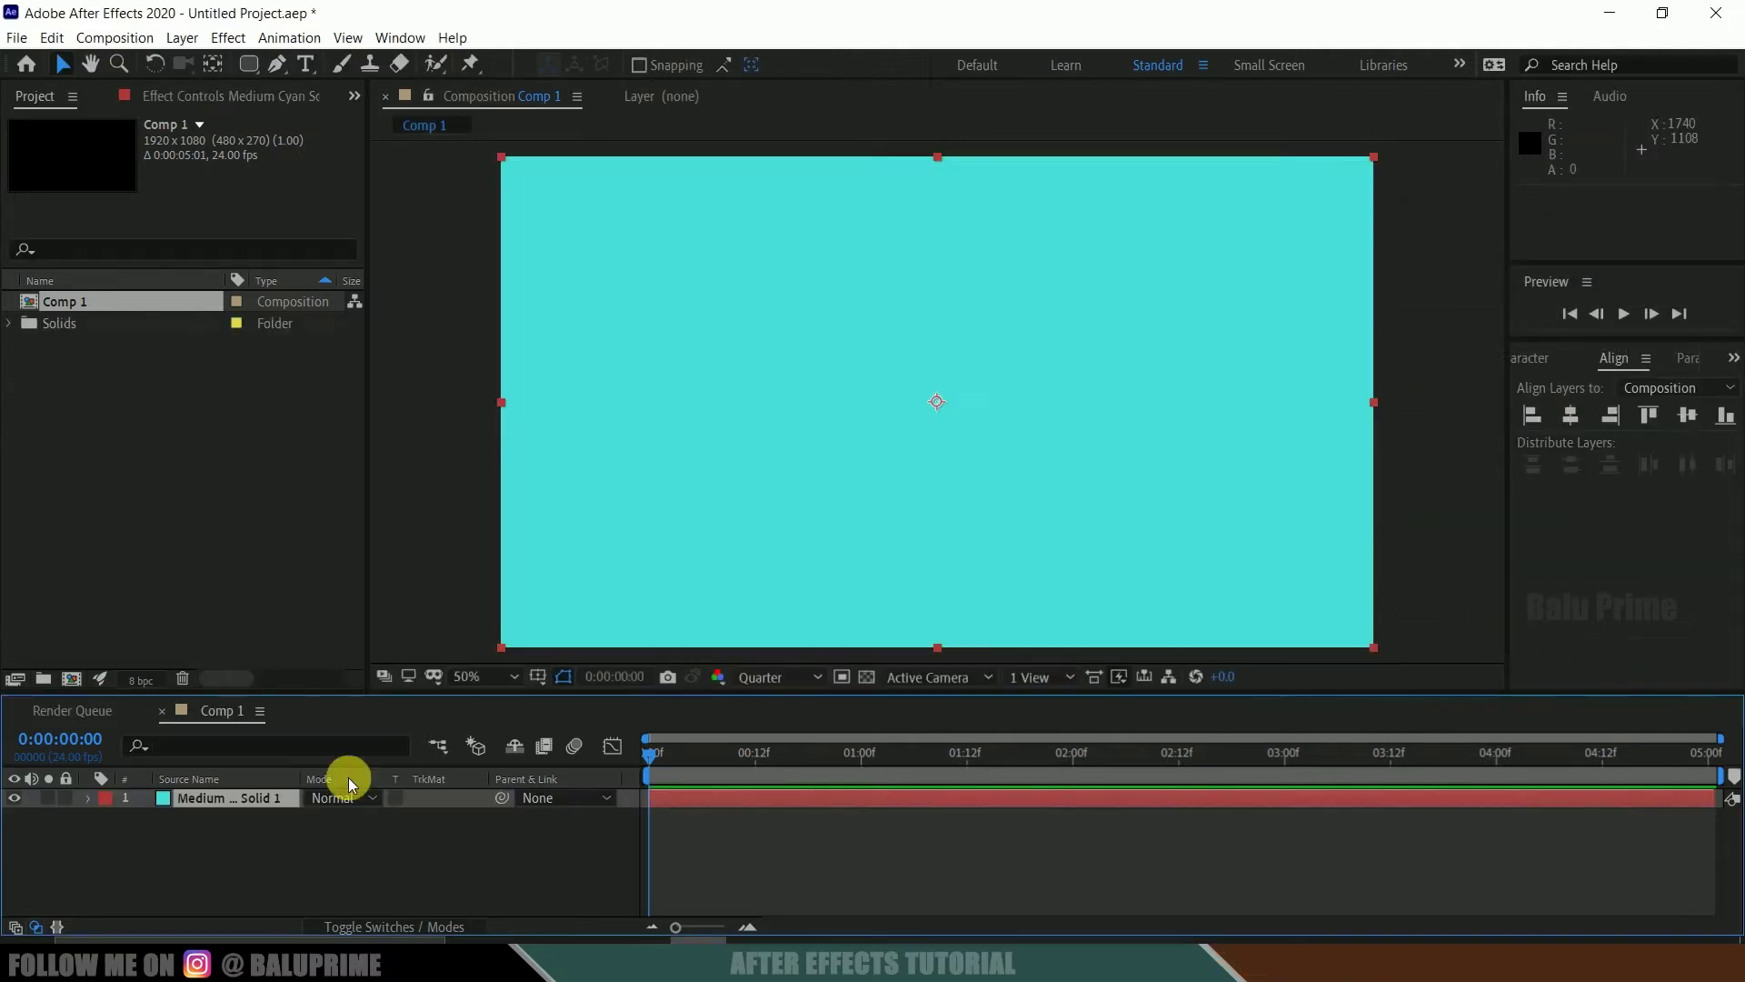
Step: Draw an upright five-pointed star mask centred on the cyan solid and rename the mask "star"
click(247, 68)
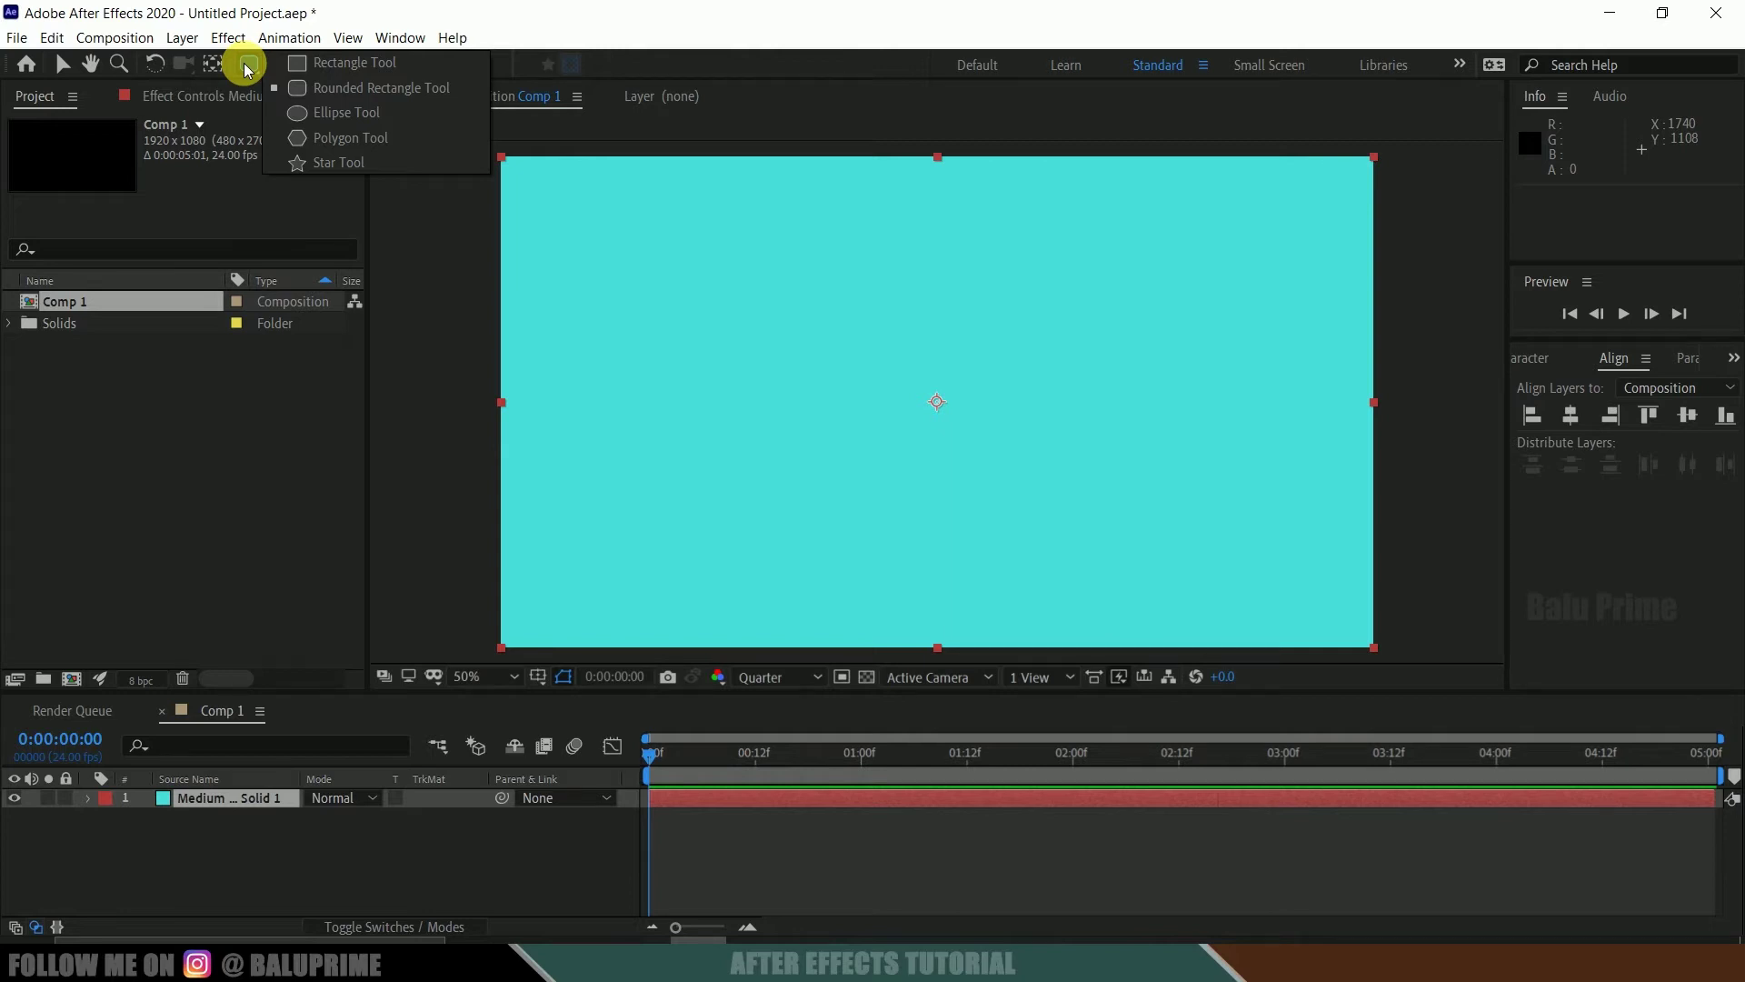
click(330, 164)
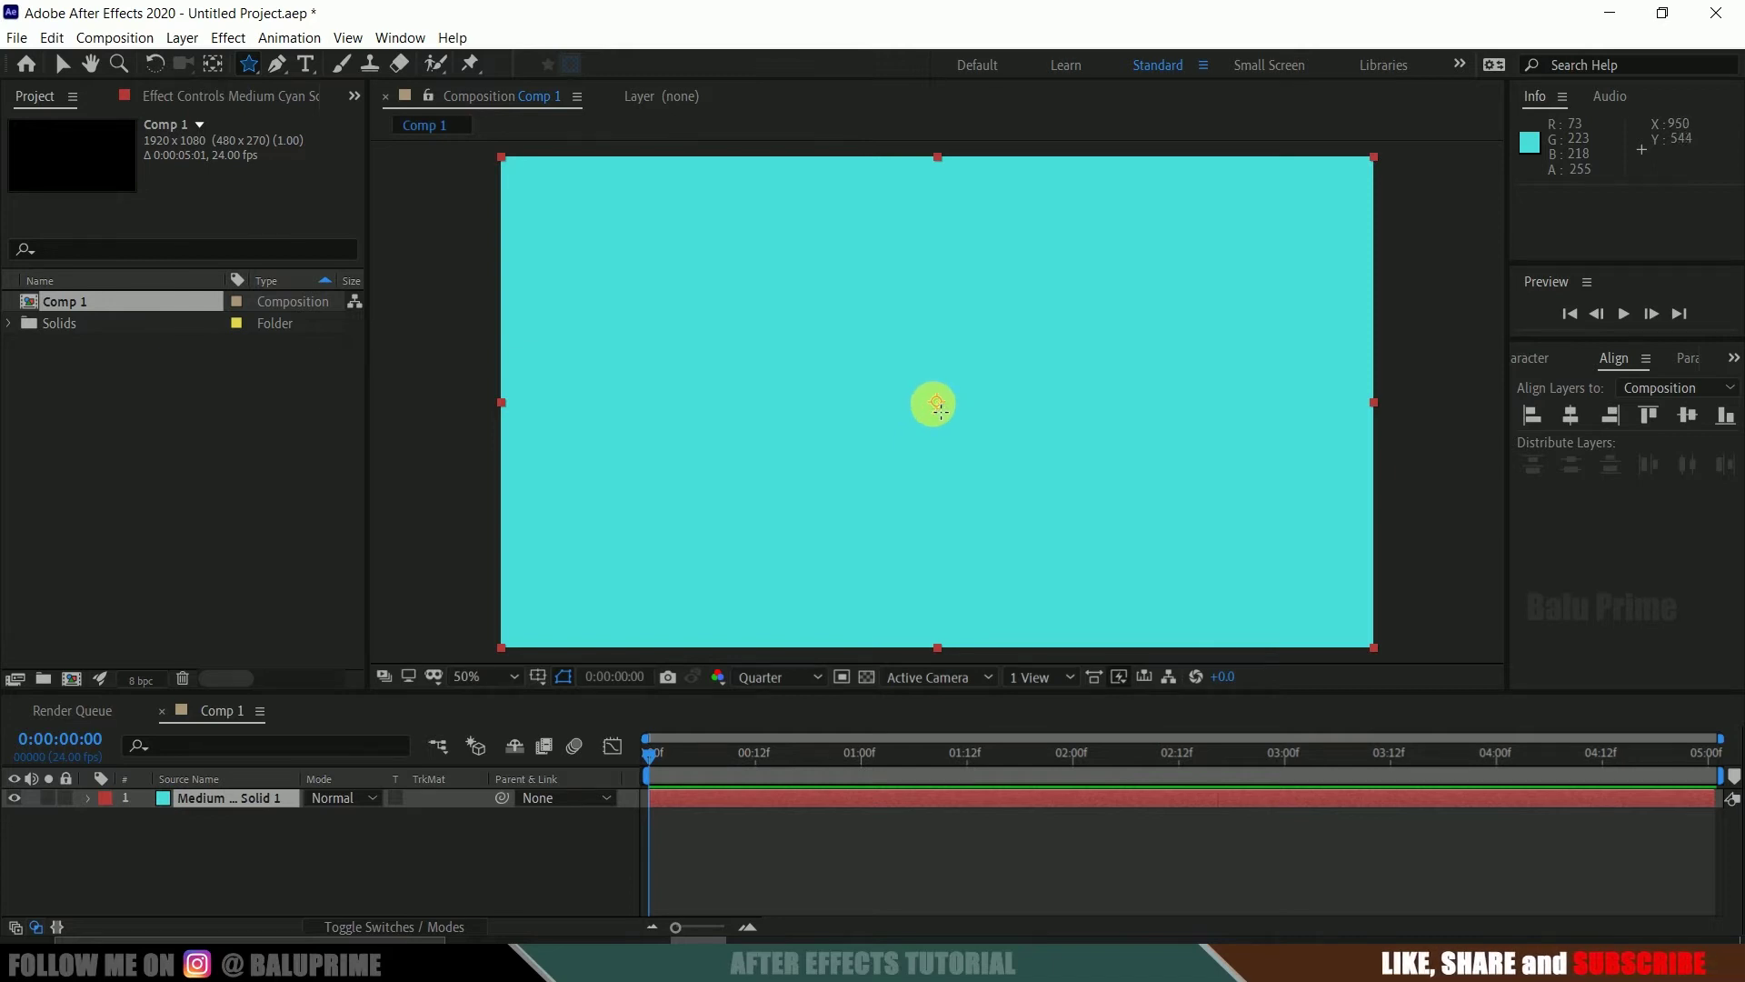
drag(941, 407, 781, 350)
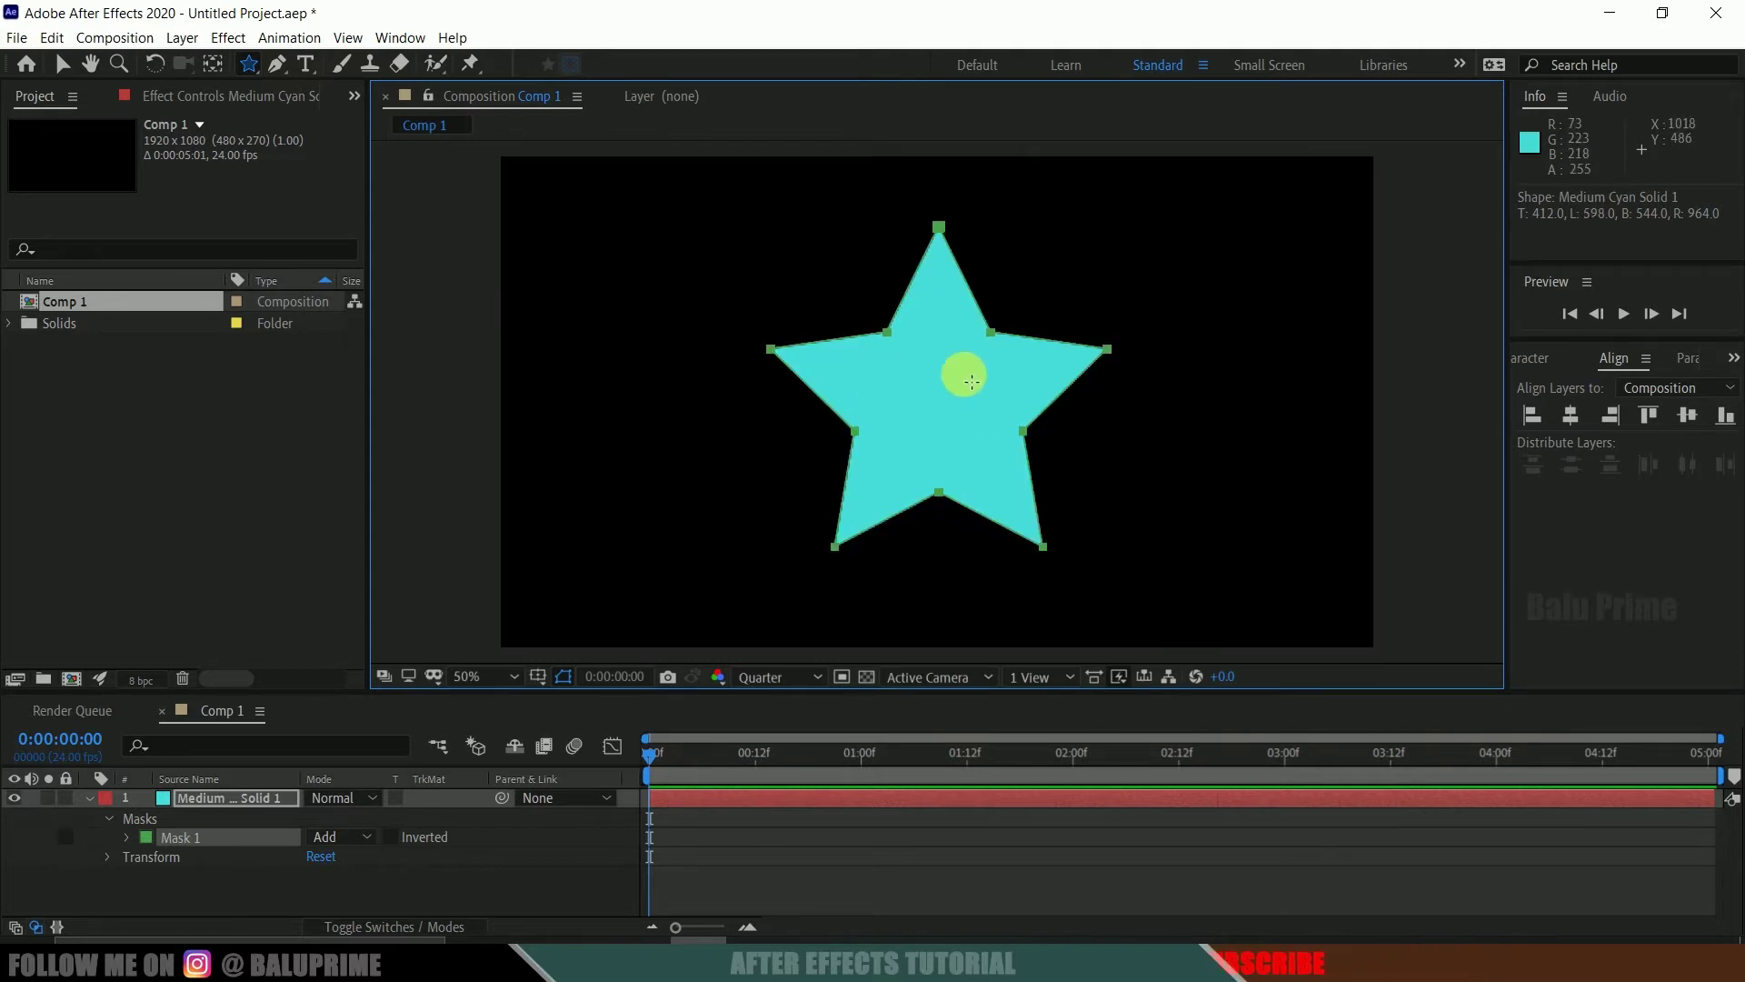
right_click(174, 834)
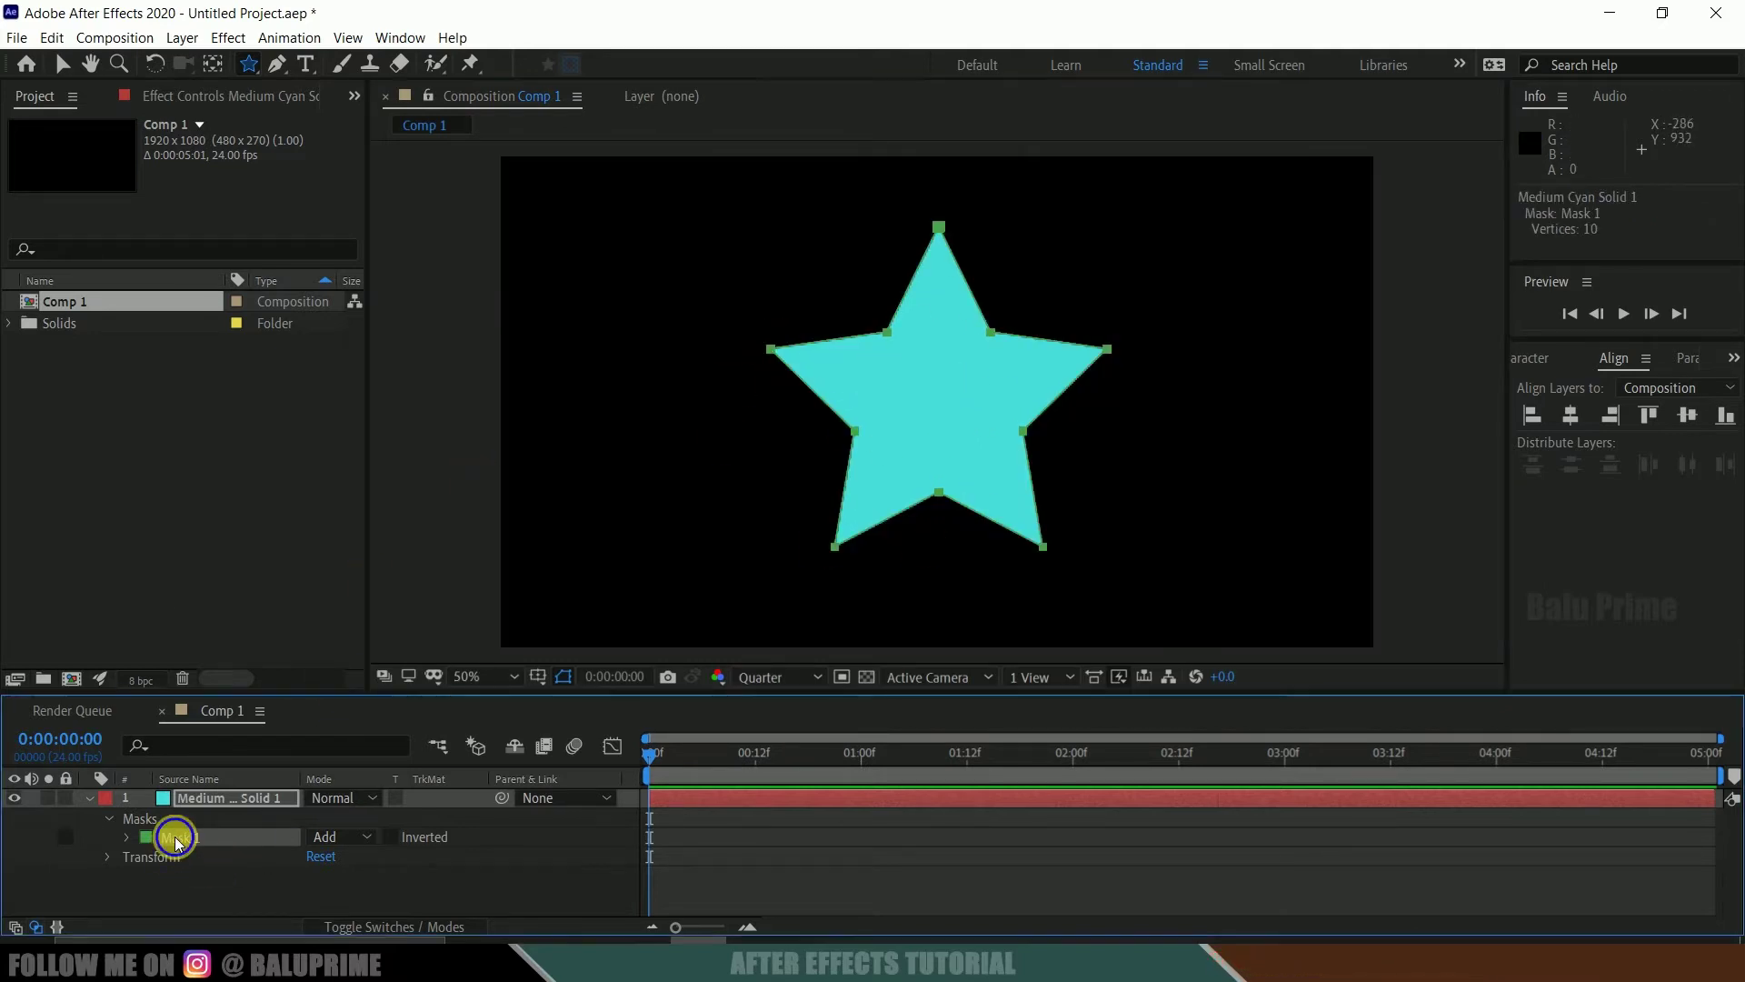
click(233, 744)
text(sa)
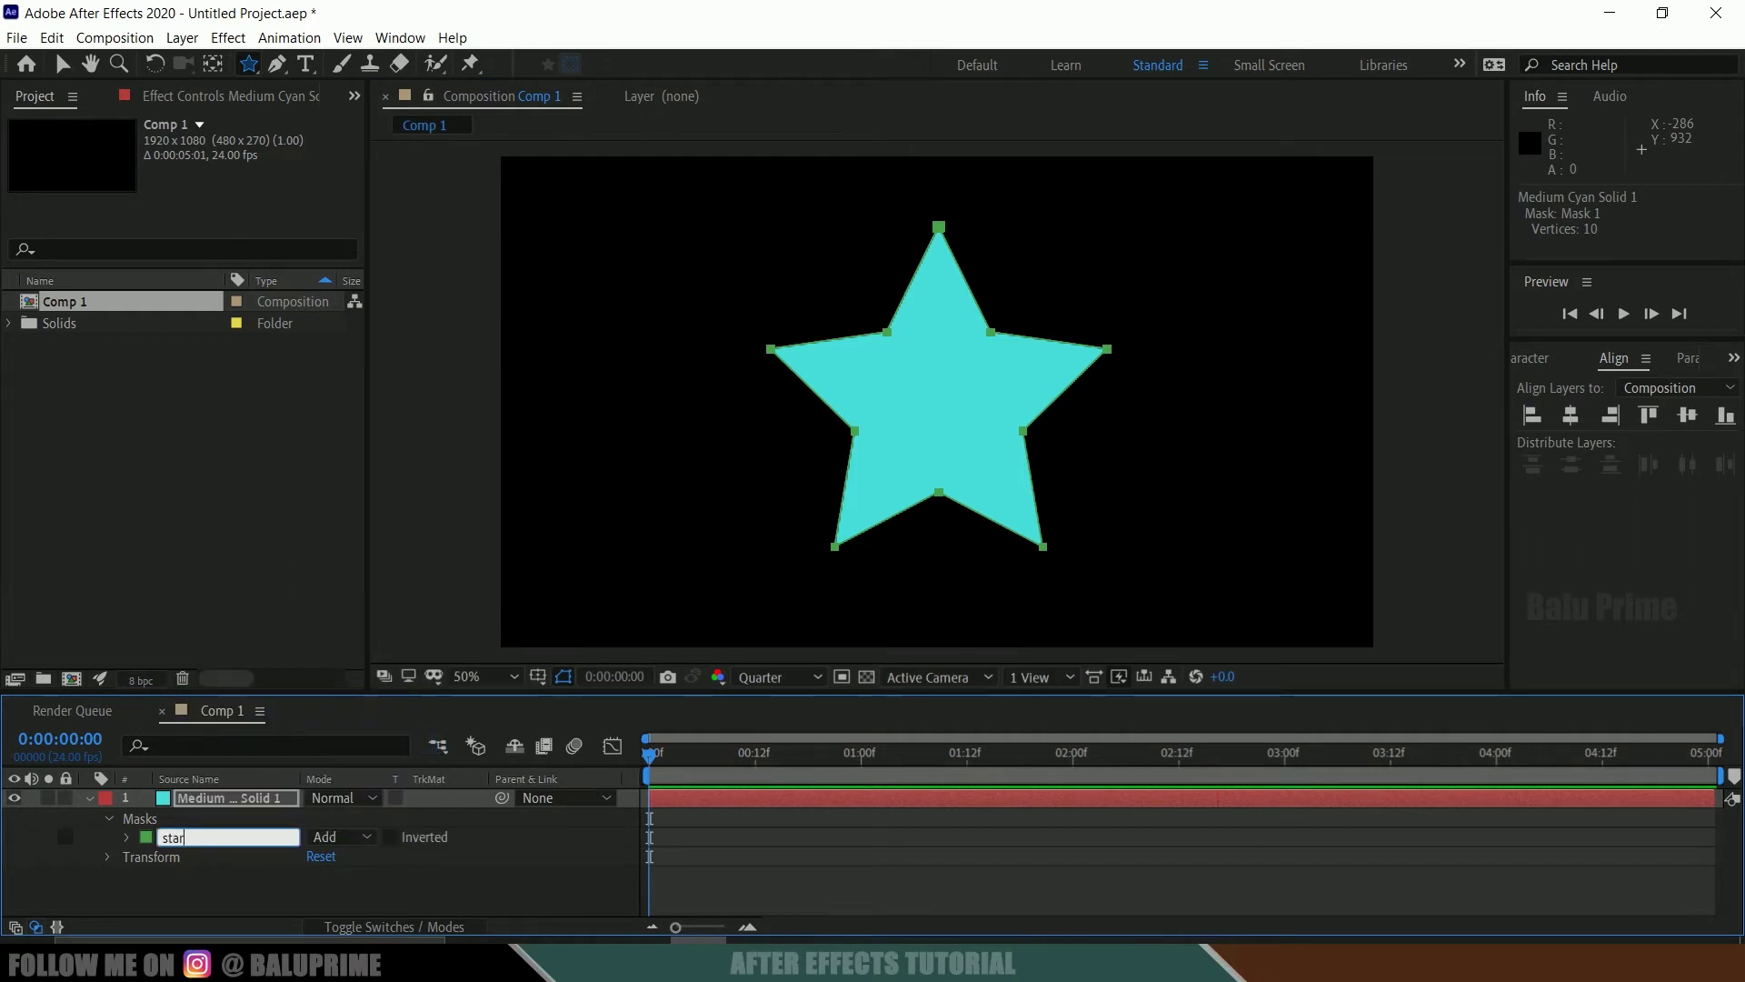
click(152, 880)
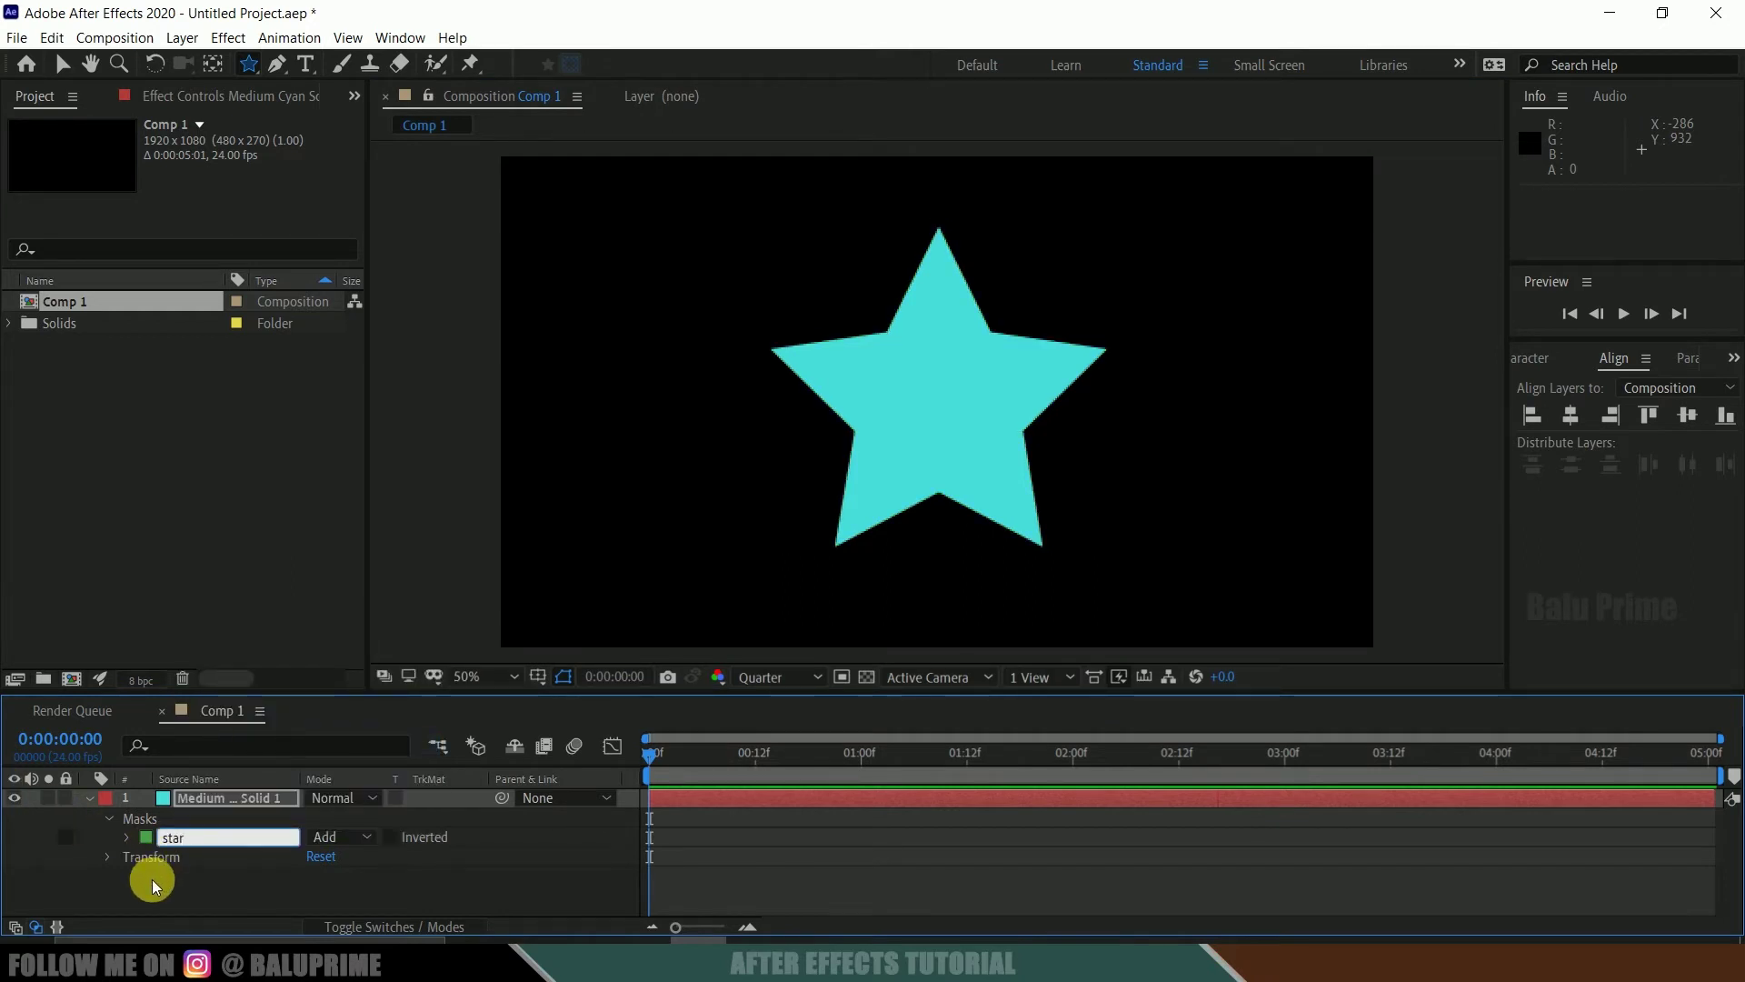
Step: Draw a five-sided polygon mask from the solid's centre, its corners on the star's tips, and rename it "polygon"
click(204, 799)
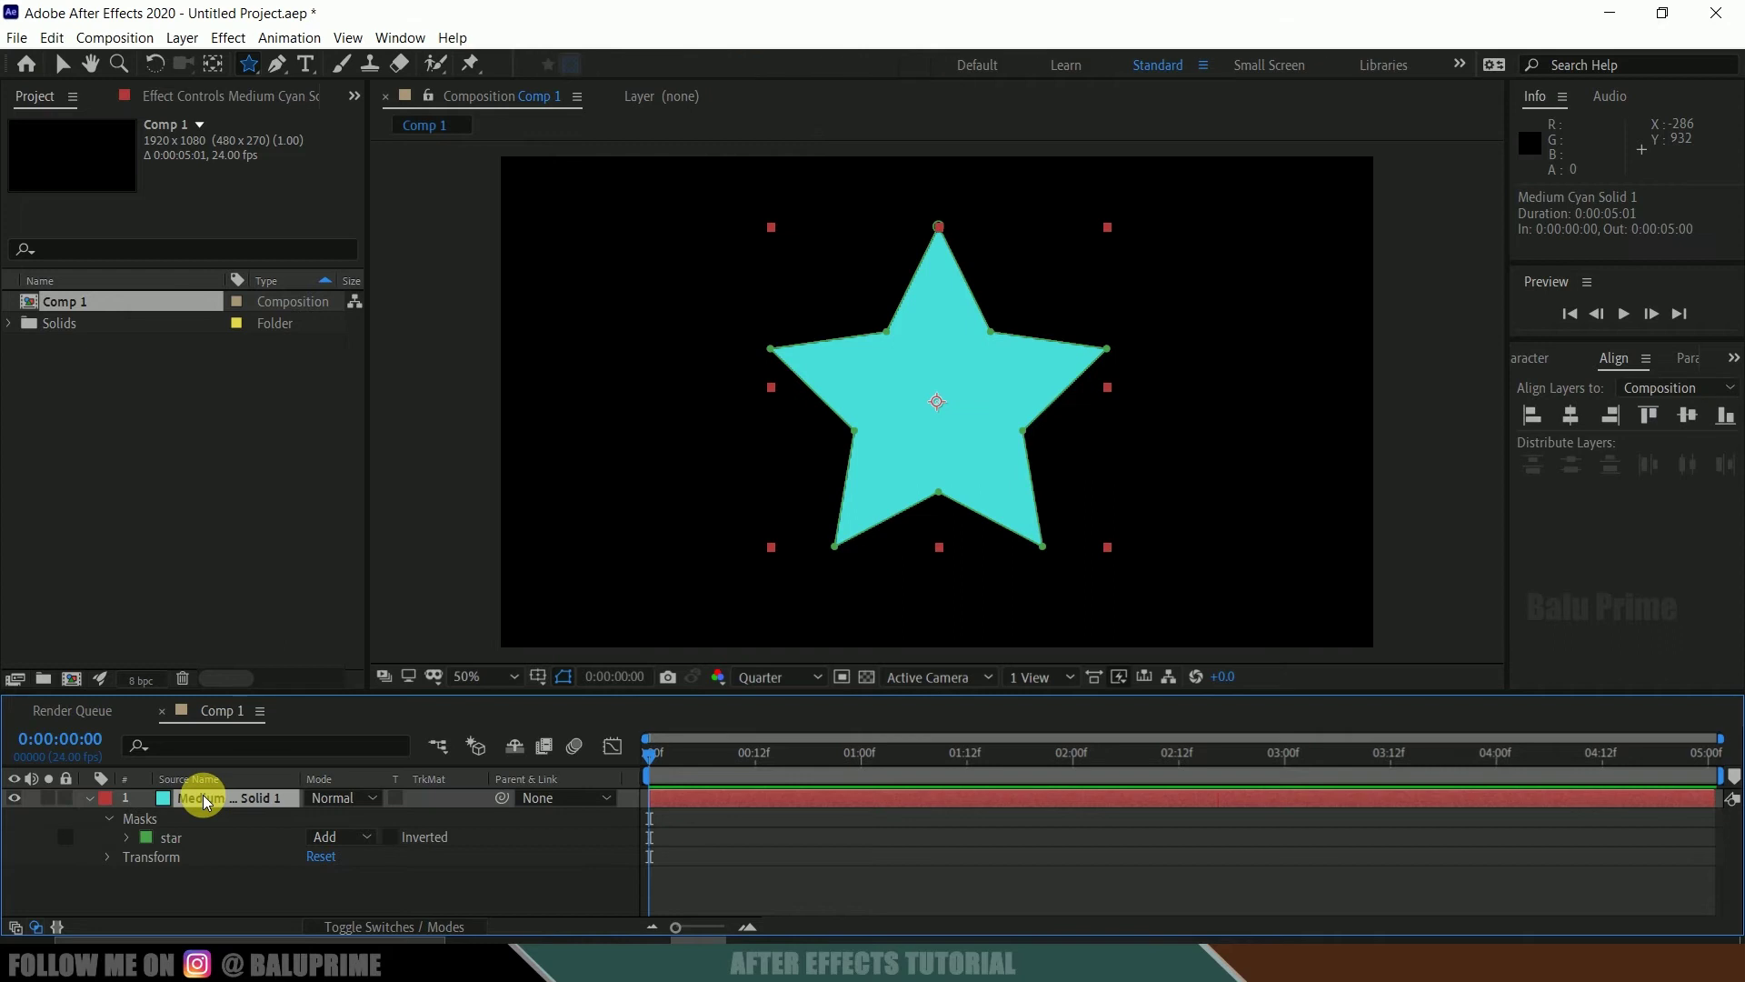
click(253, 73)
click(365, 143)
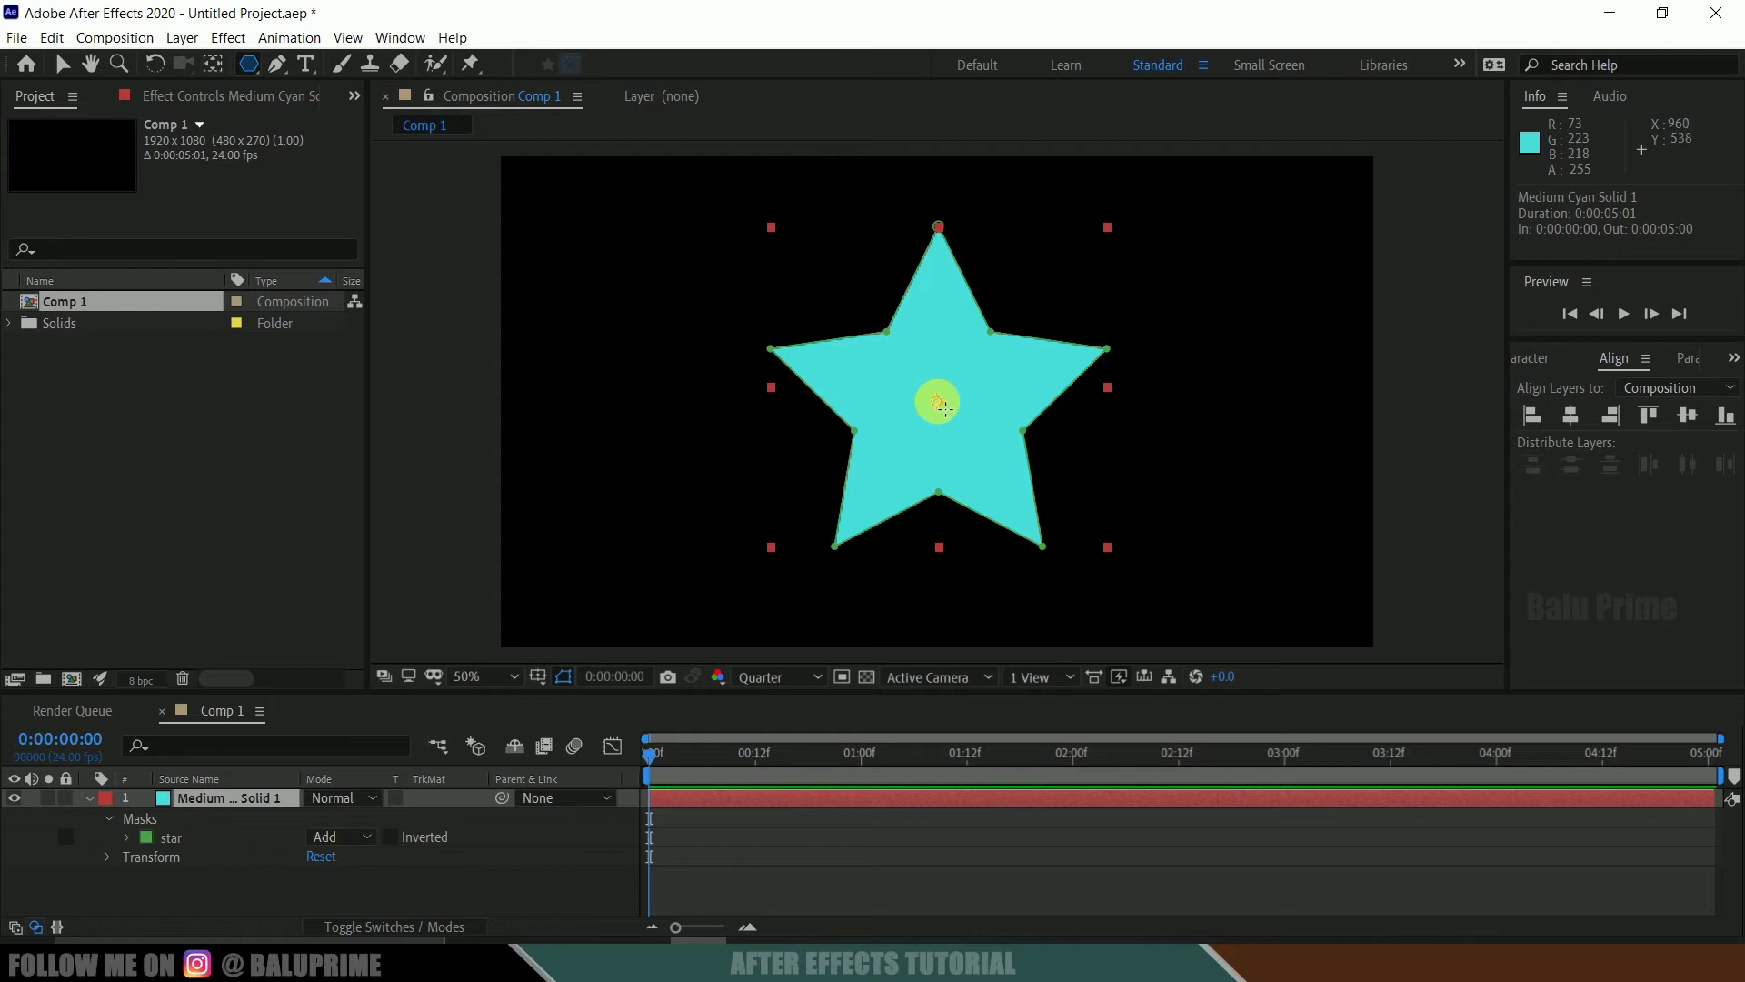
drag(936, 402, 767, 390)
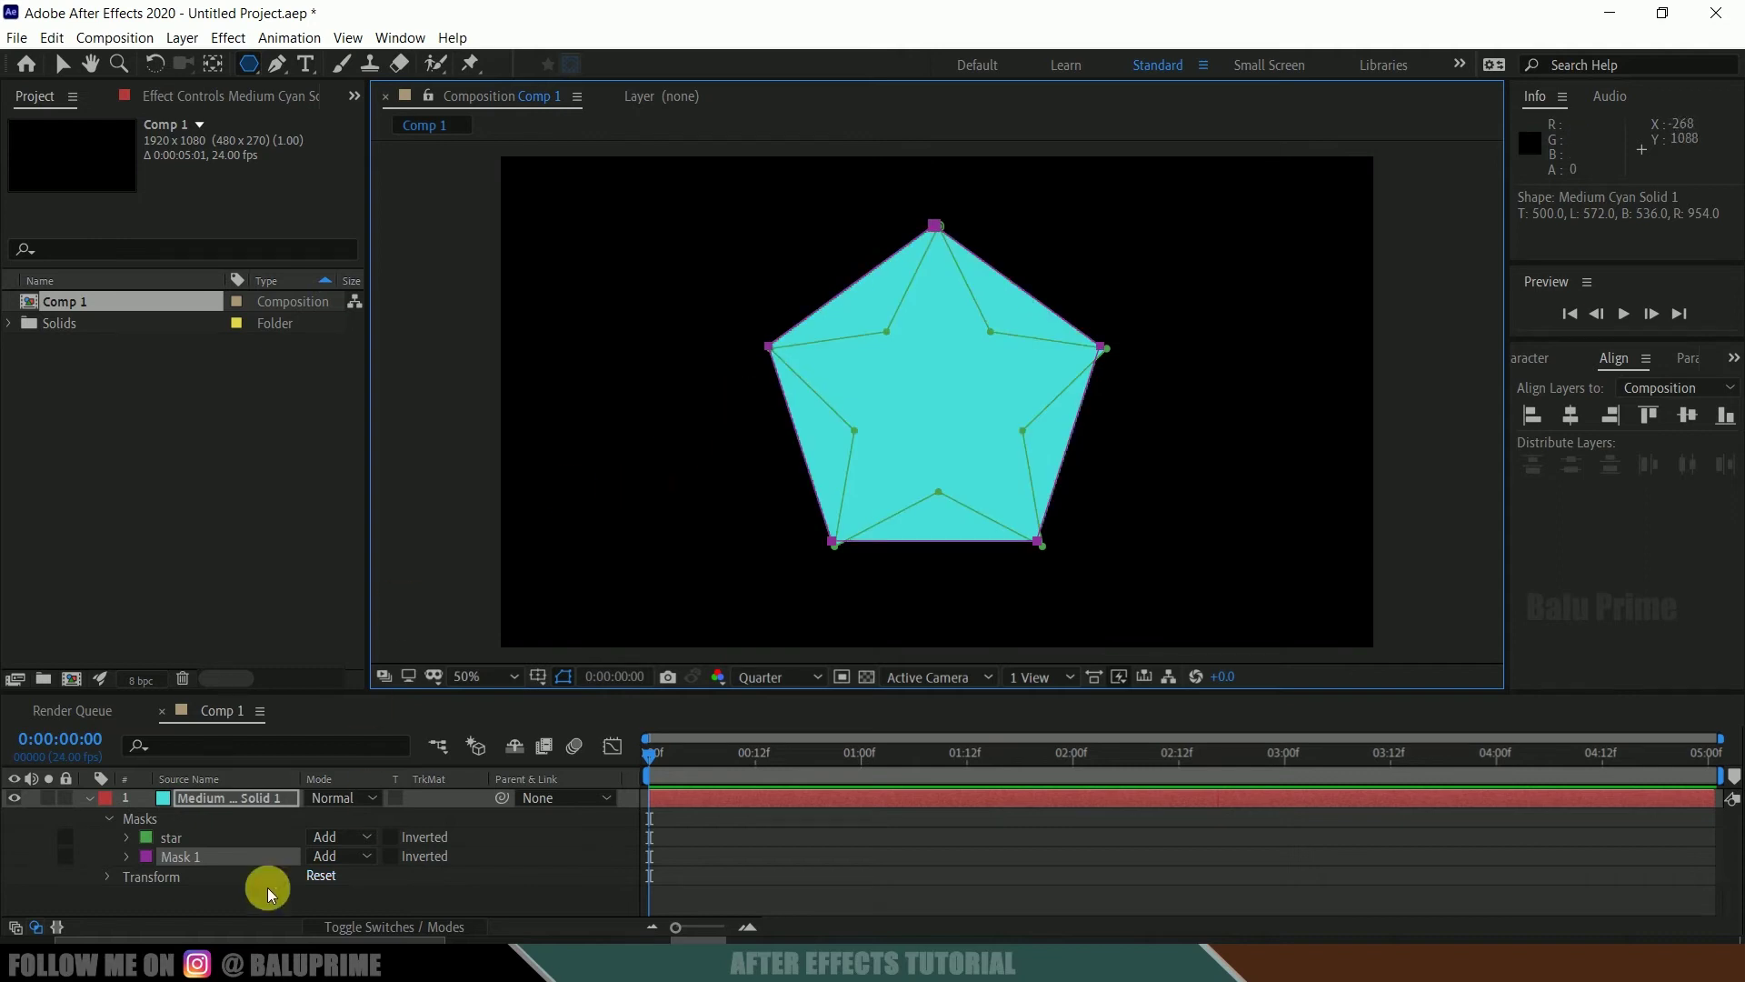
click(173, 859)
right_click(171, 858)
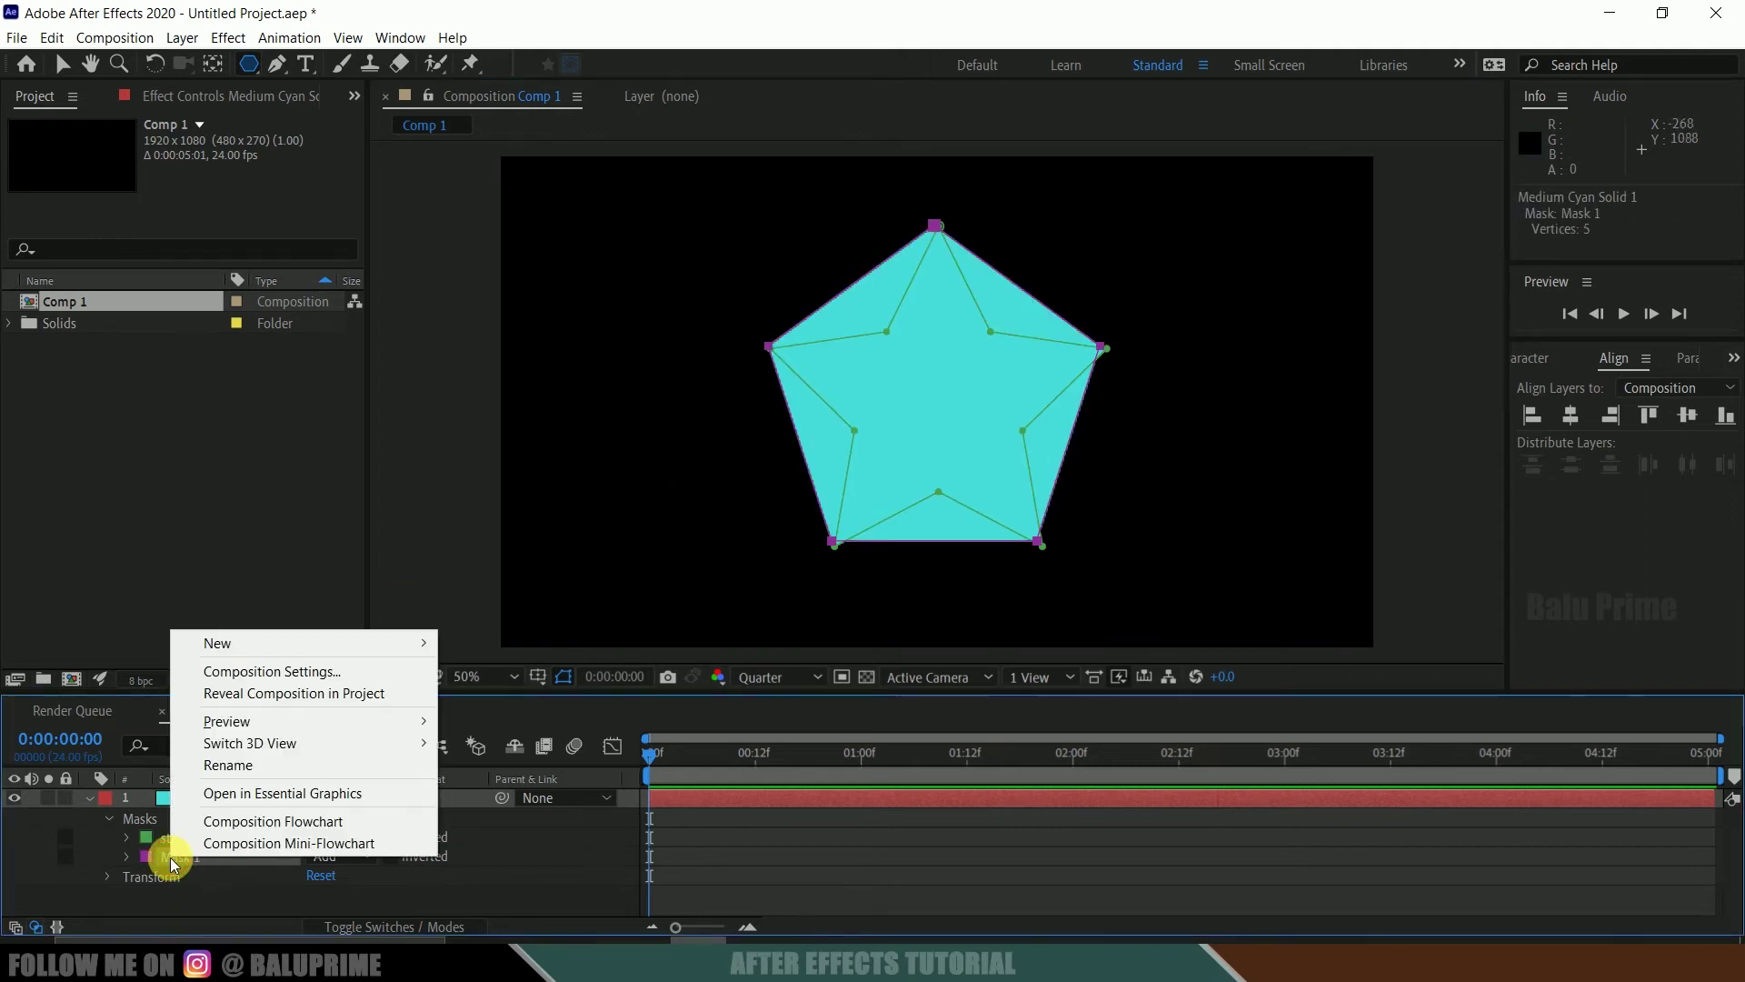
click(251, 770)
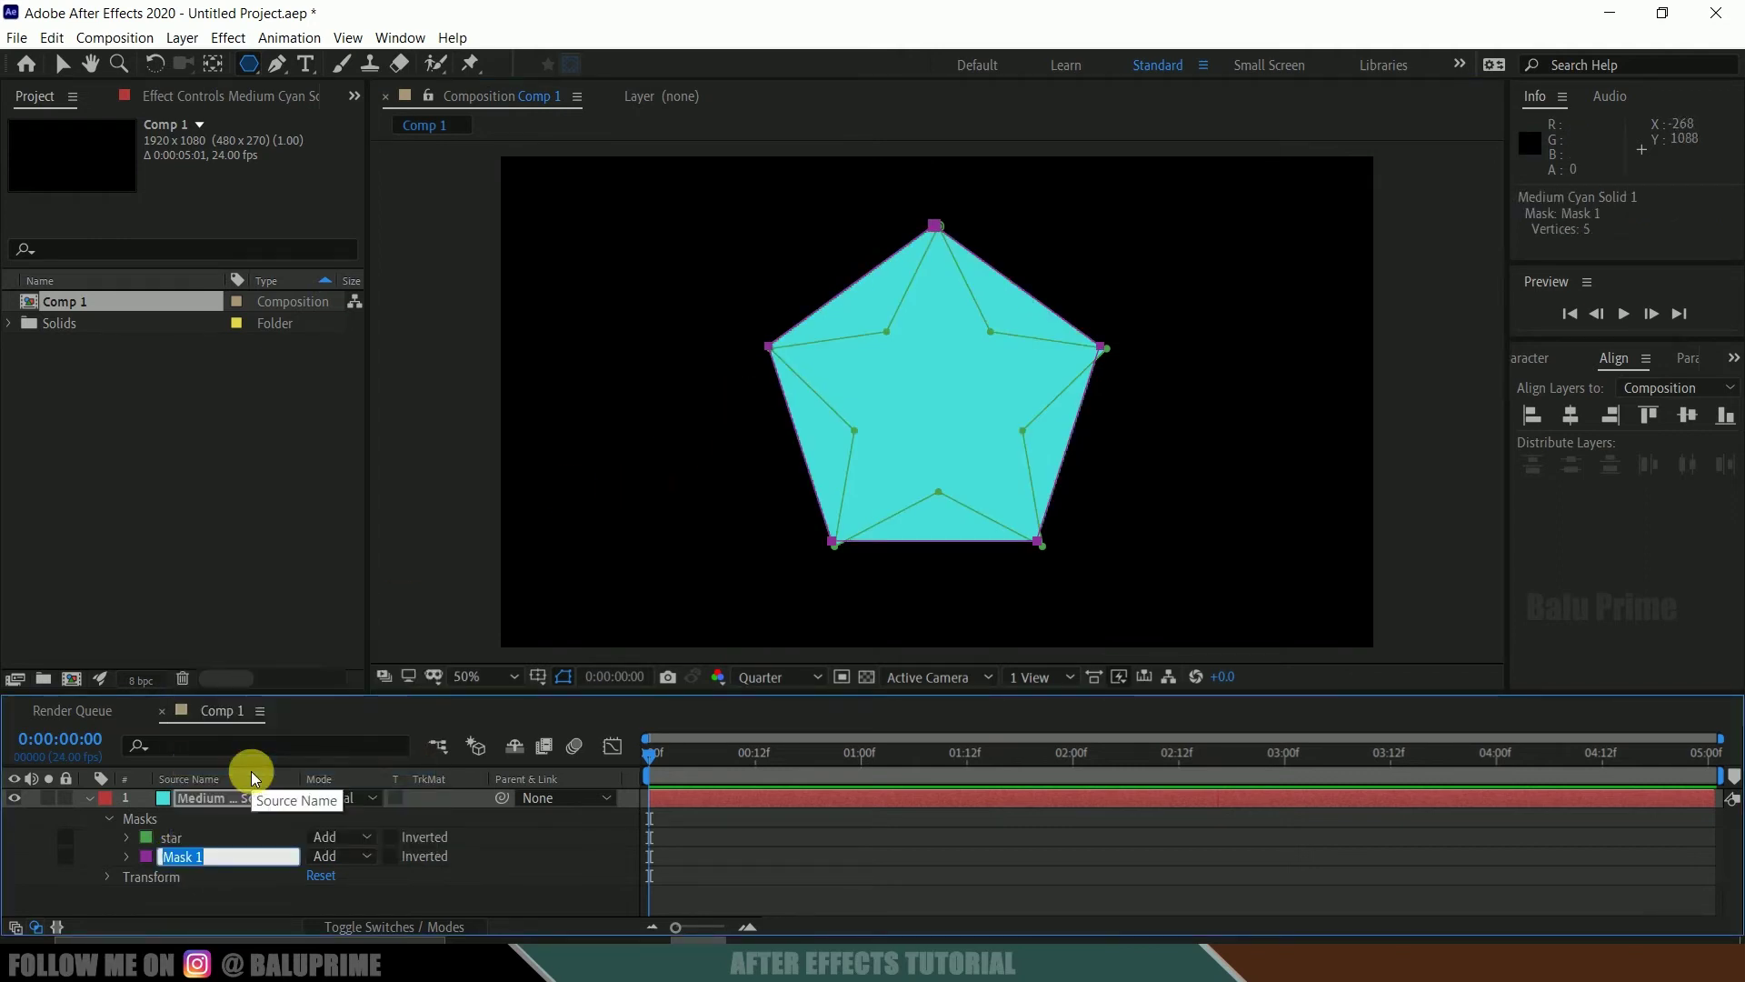
text(polygo)
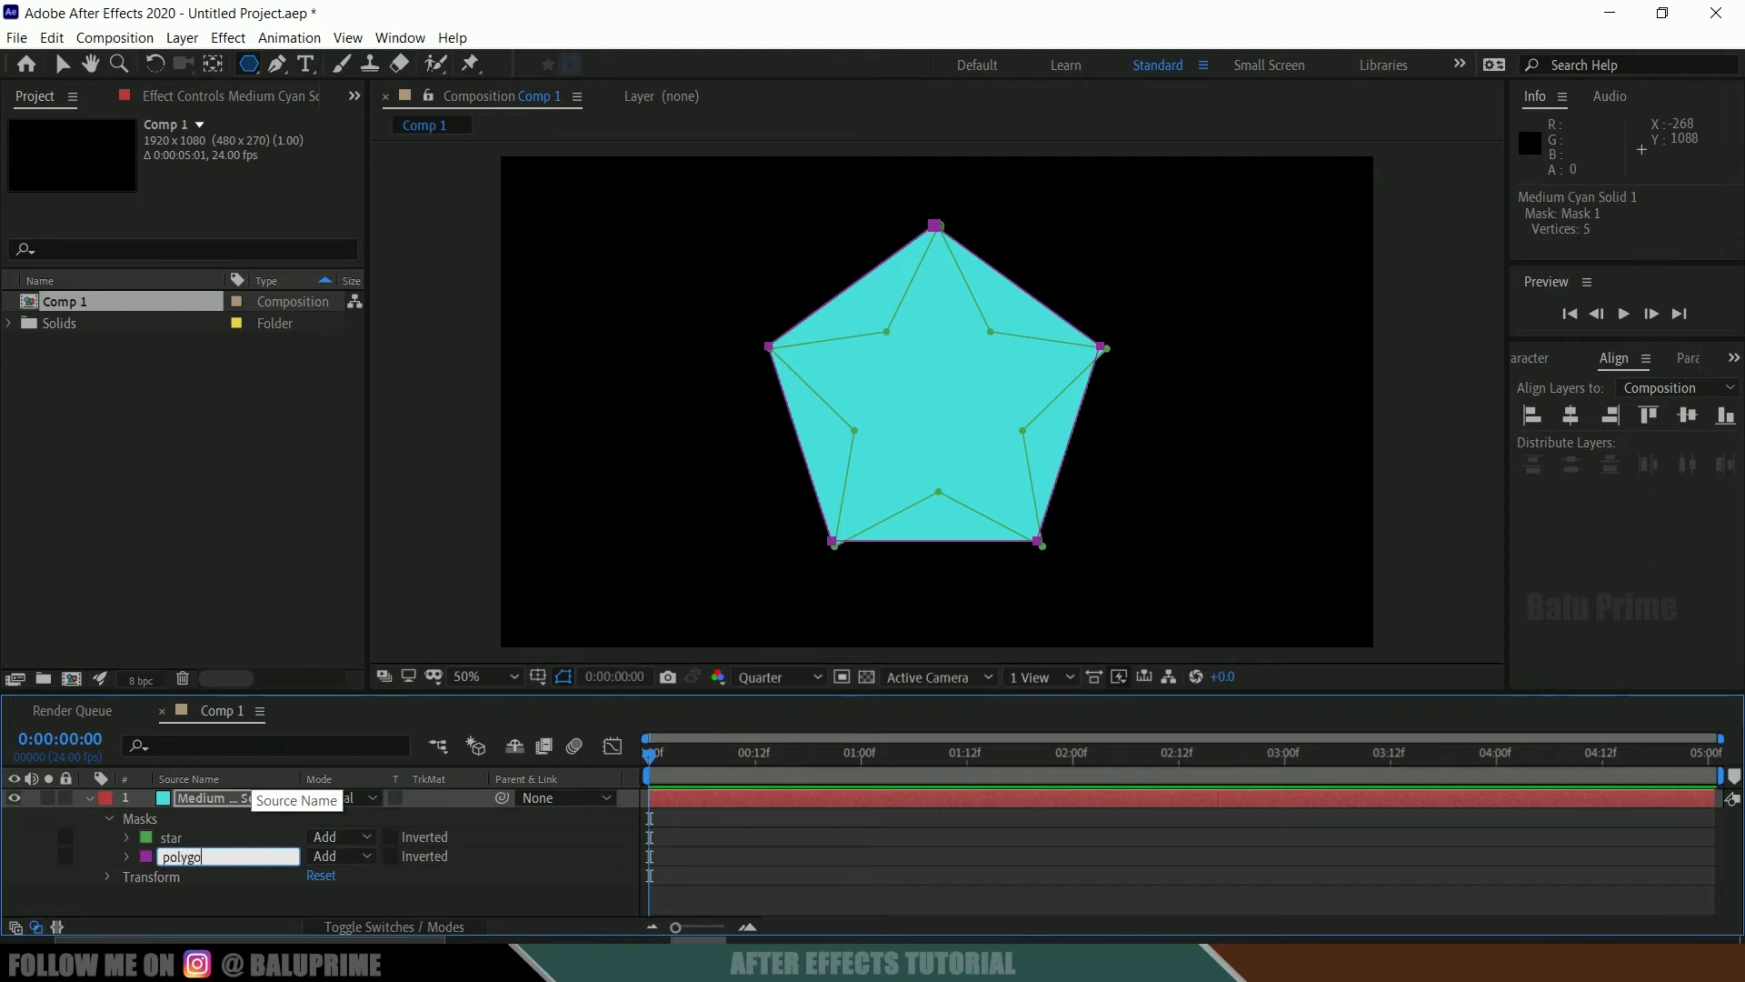
text(n)
key(Return)
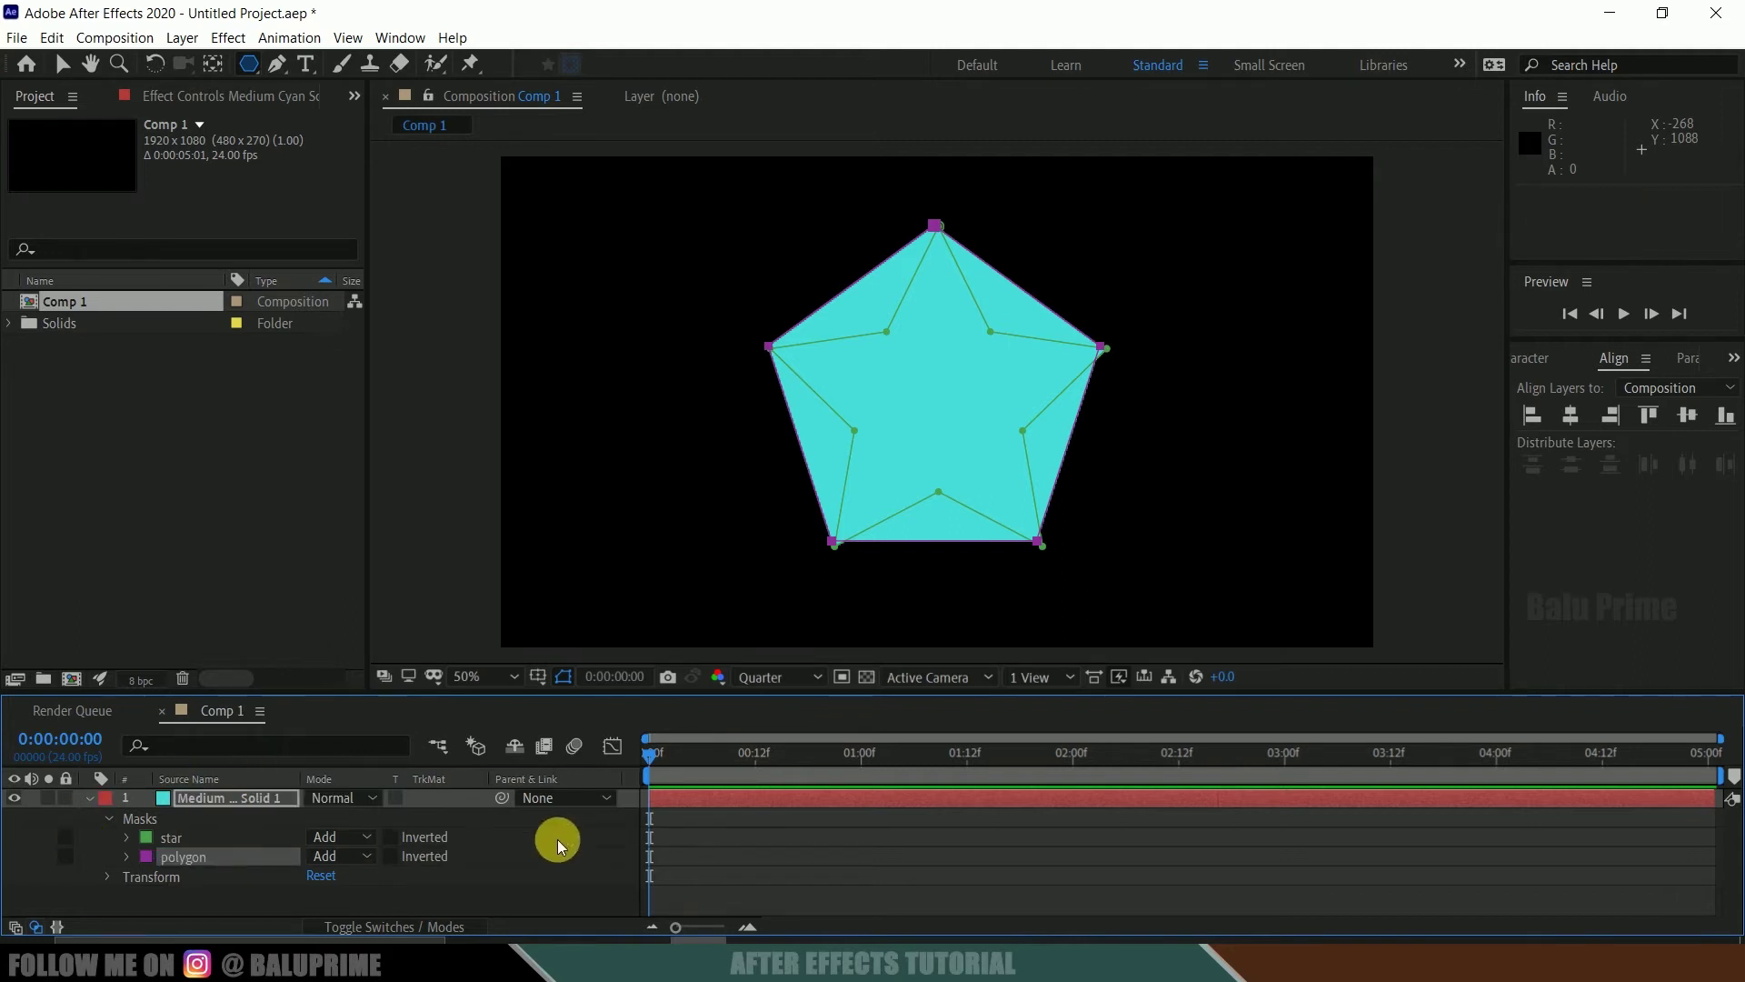
Step: Expand the star and polygon masks and set Mask Path keyframes for both at 0:00:00:12
click(187, 838)
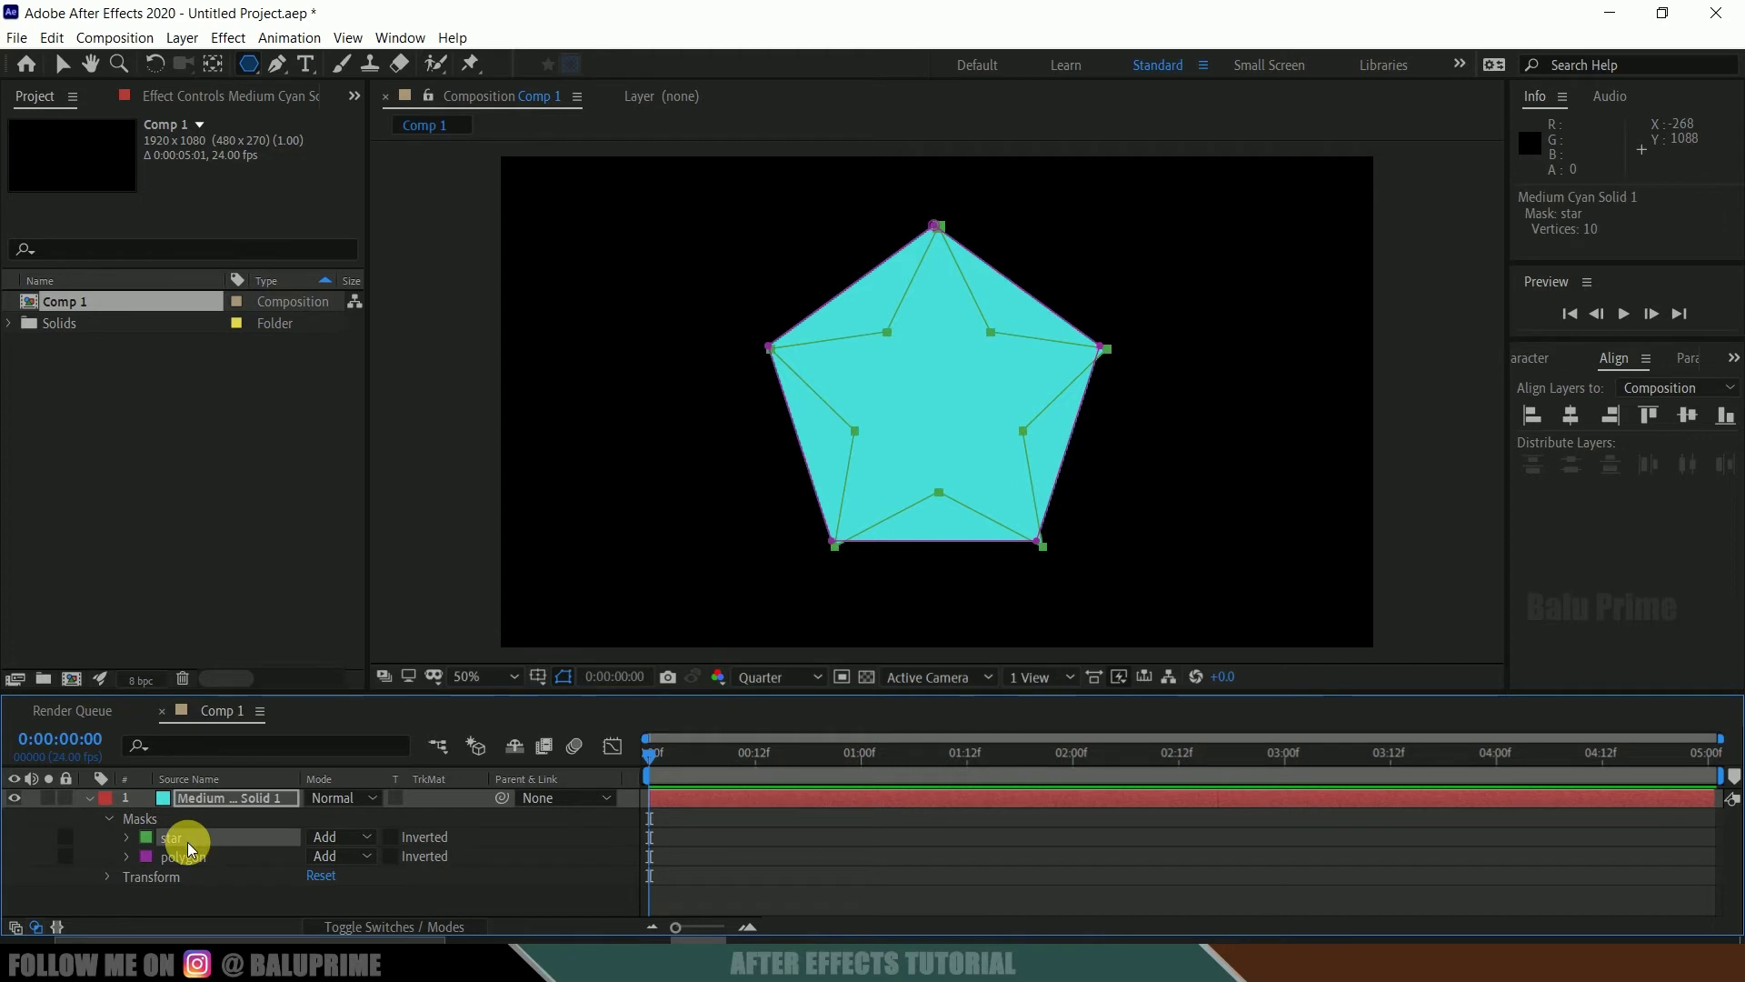
click(183, 859)
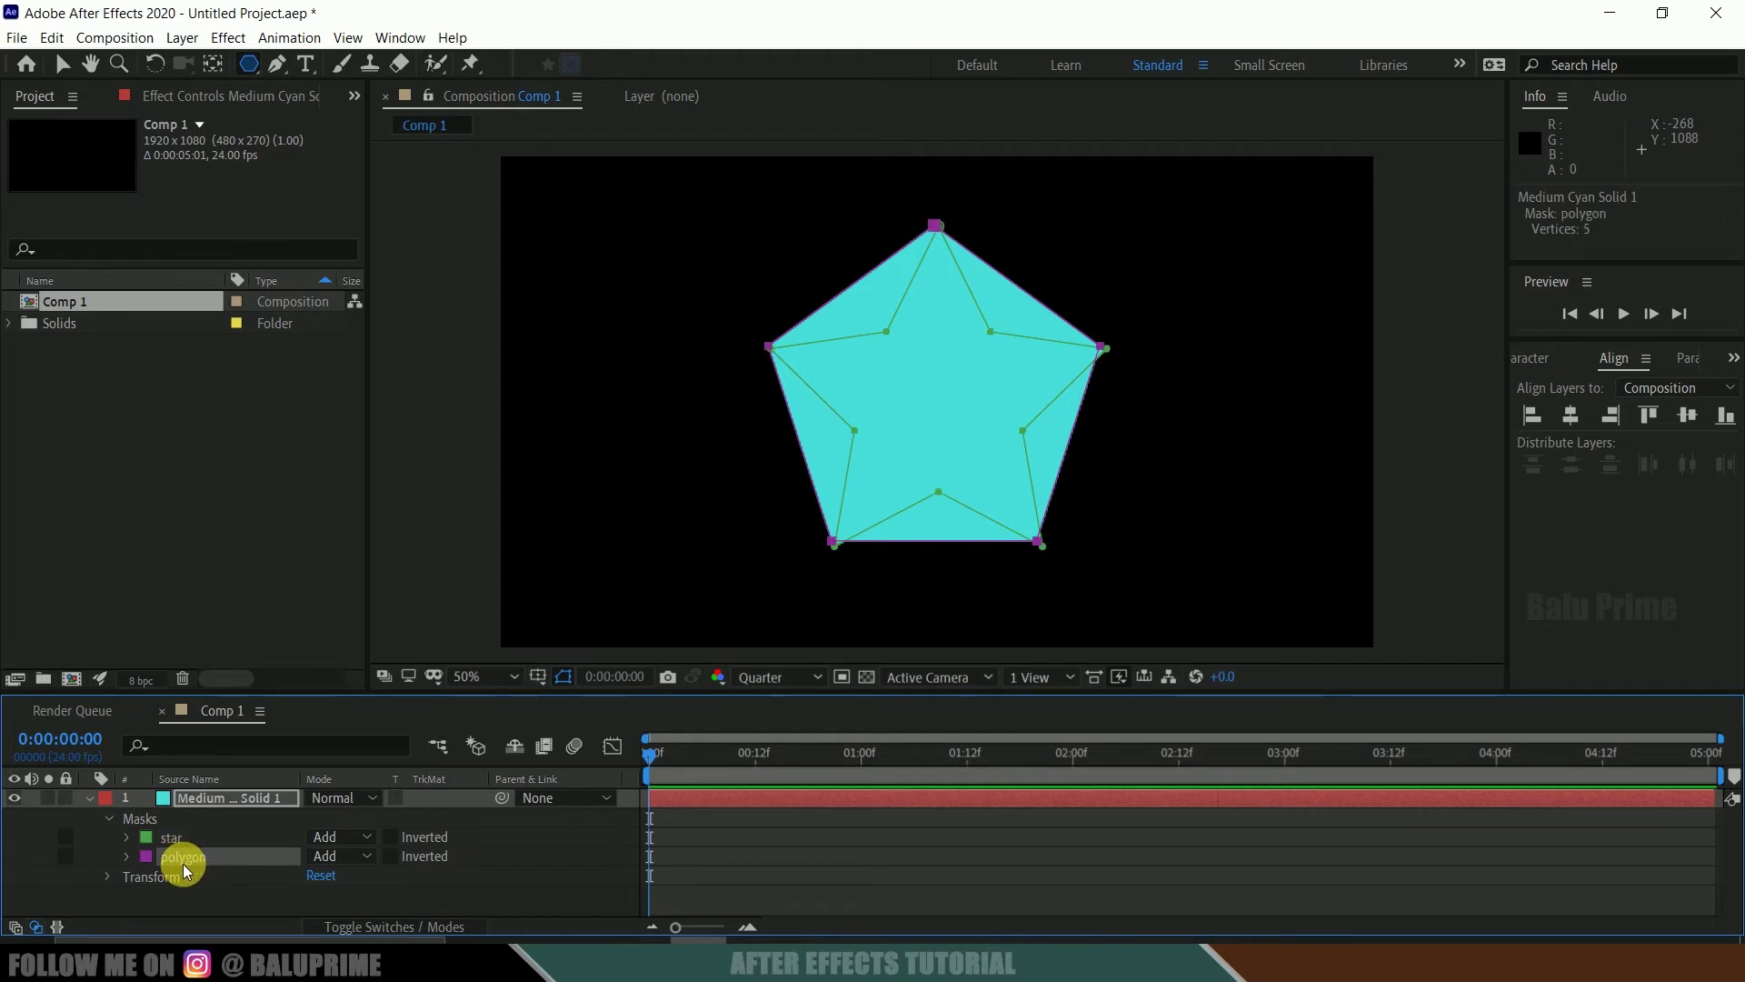
click(126, 837)
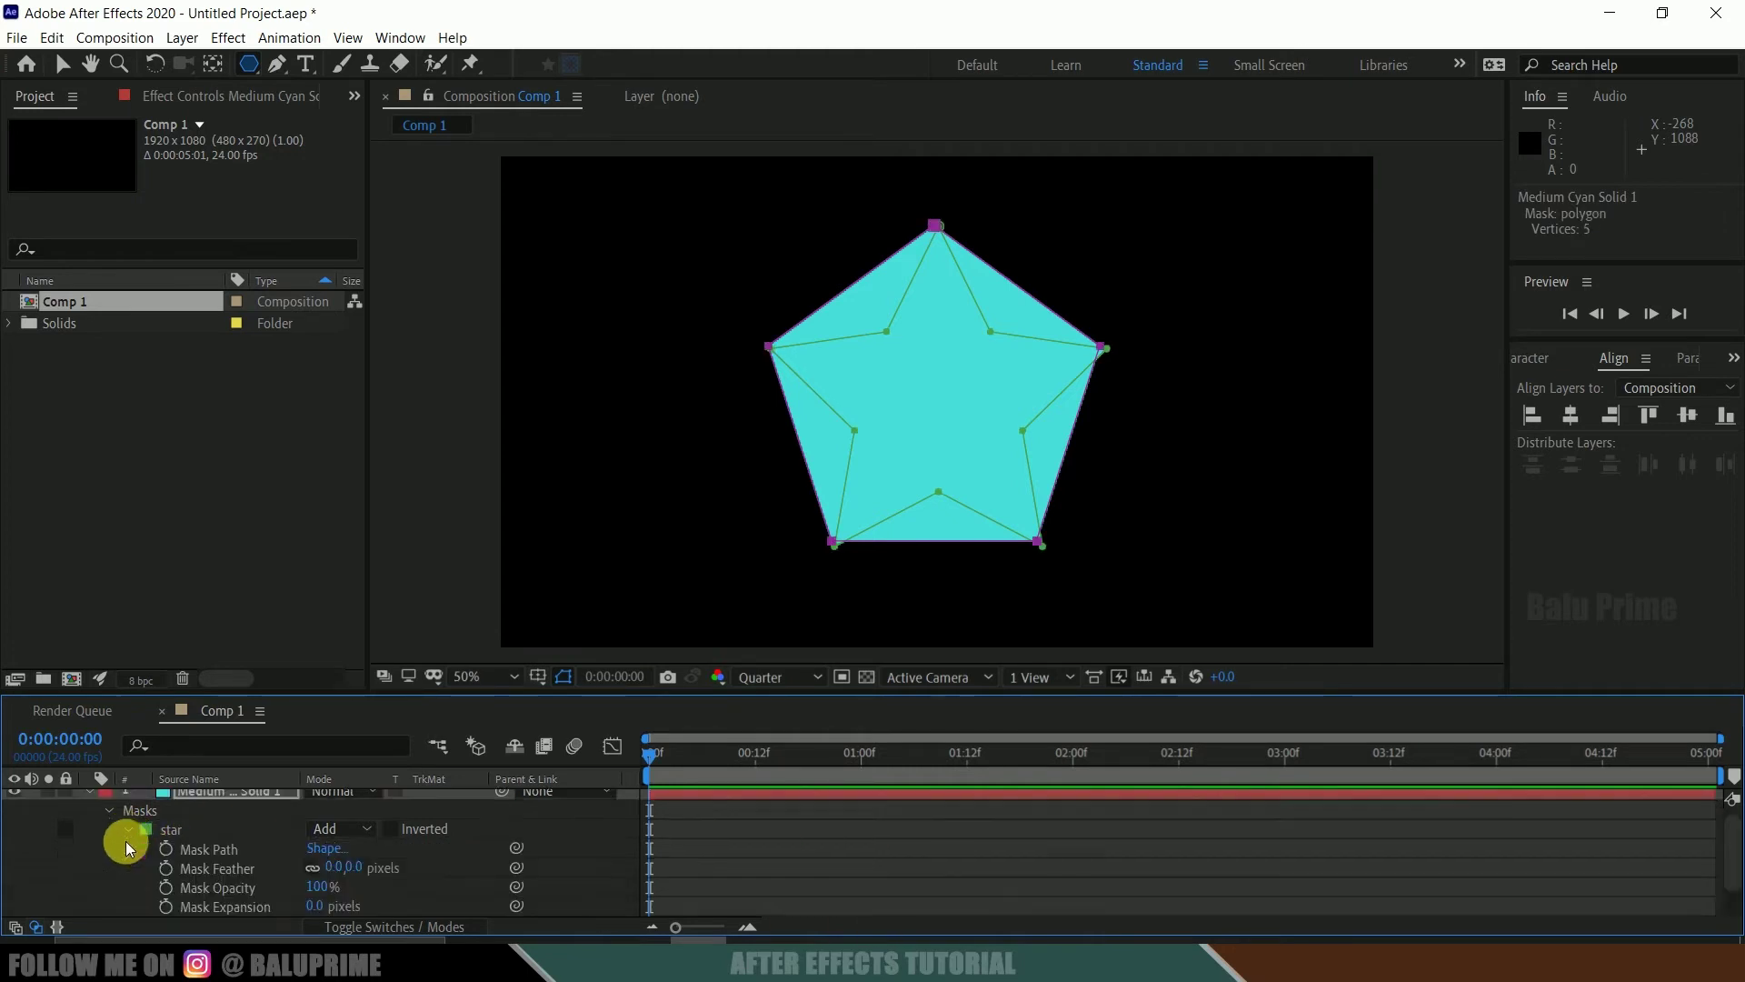
scroll(216, 891, down, 1)
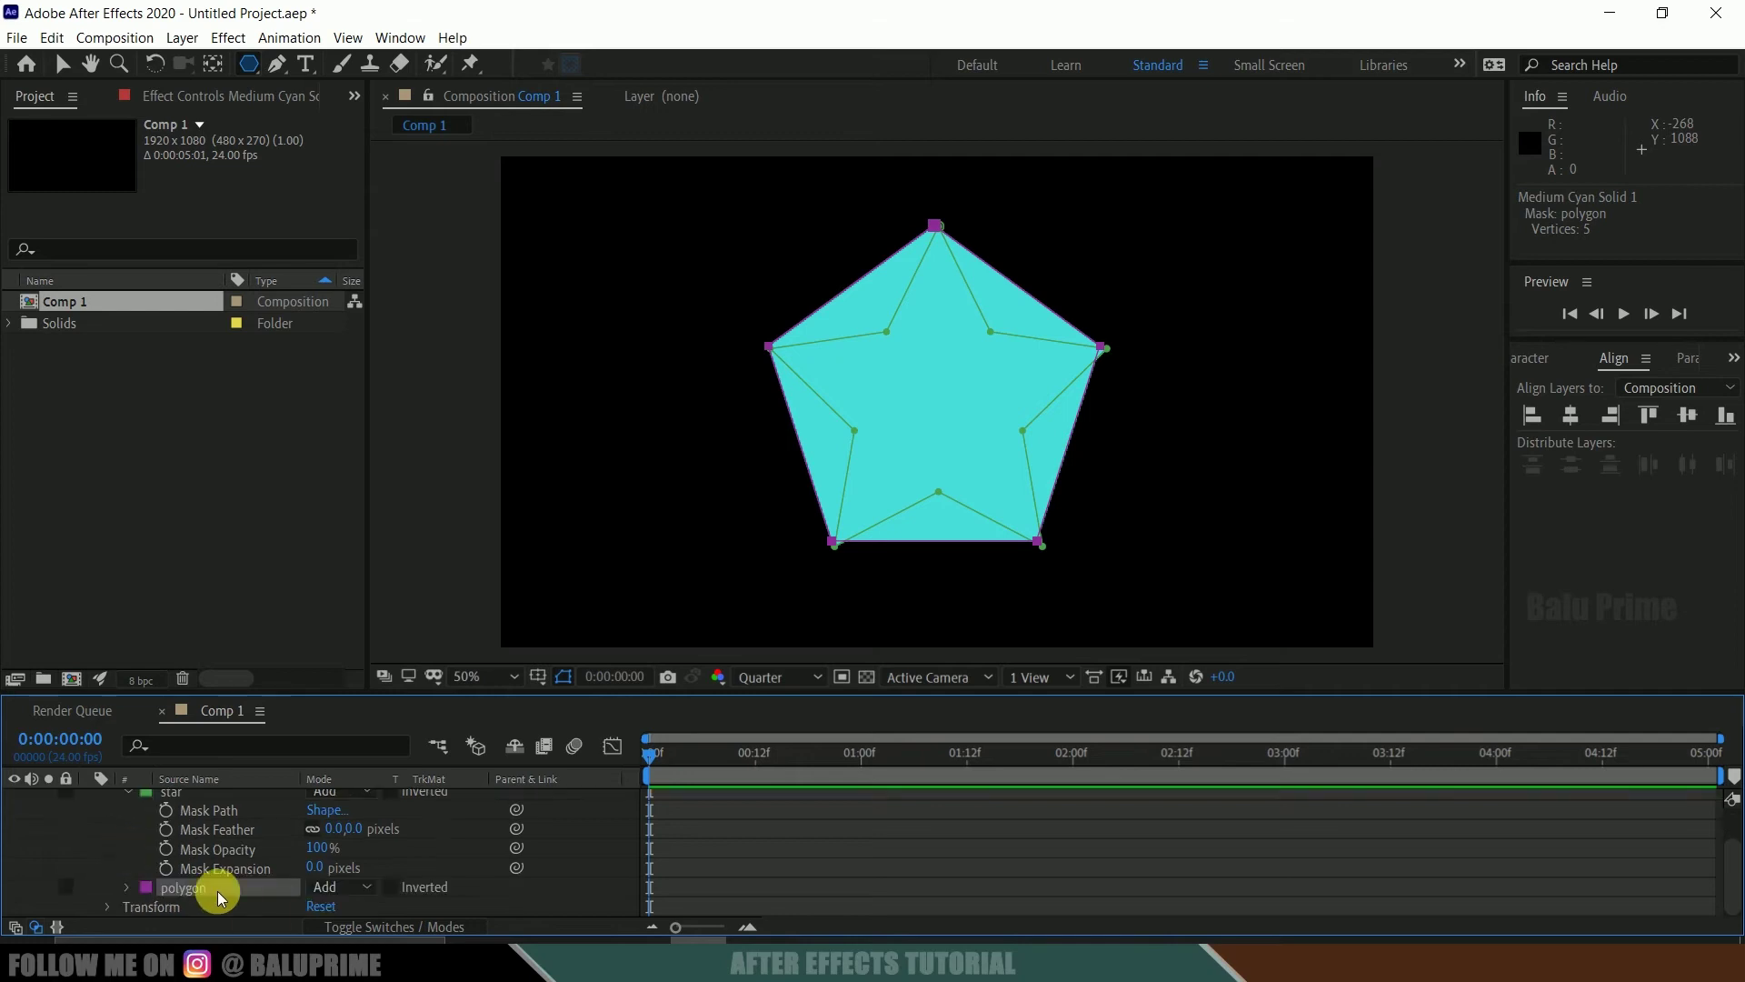
click(125, 887)
scroll(118, 882, down, 1)
scroll(244, 871, up, 1)
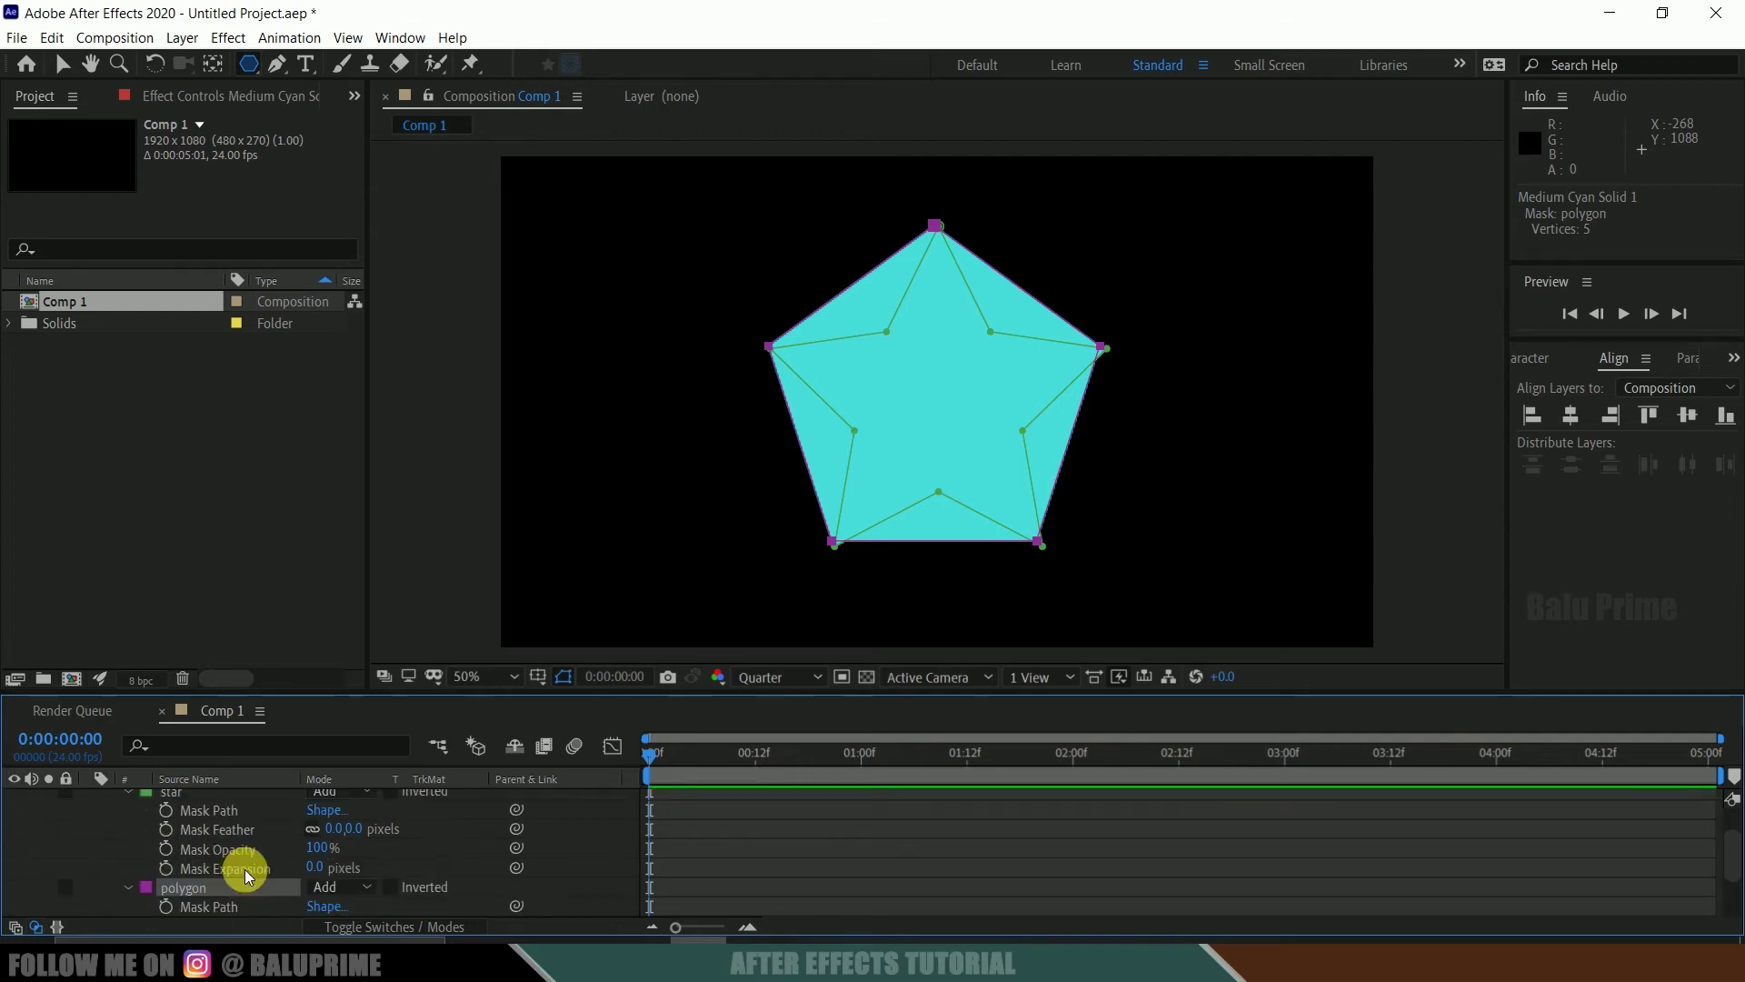
drag(644, 756, 748, 773)
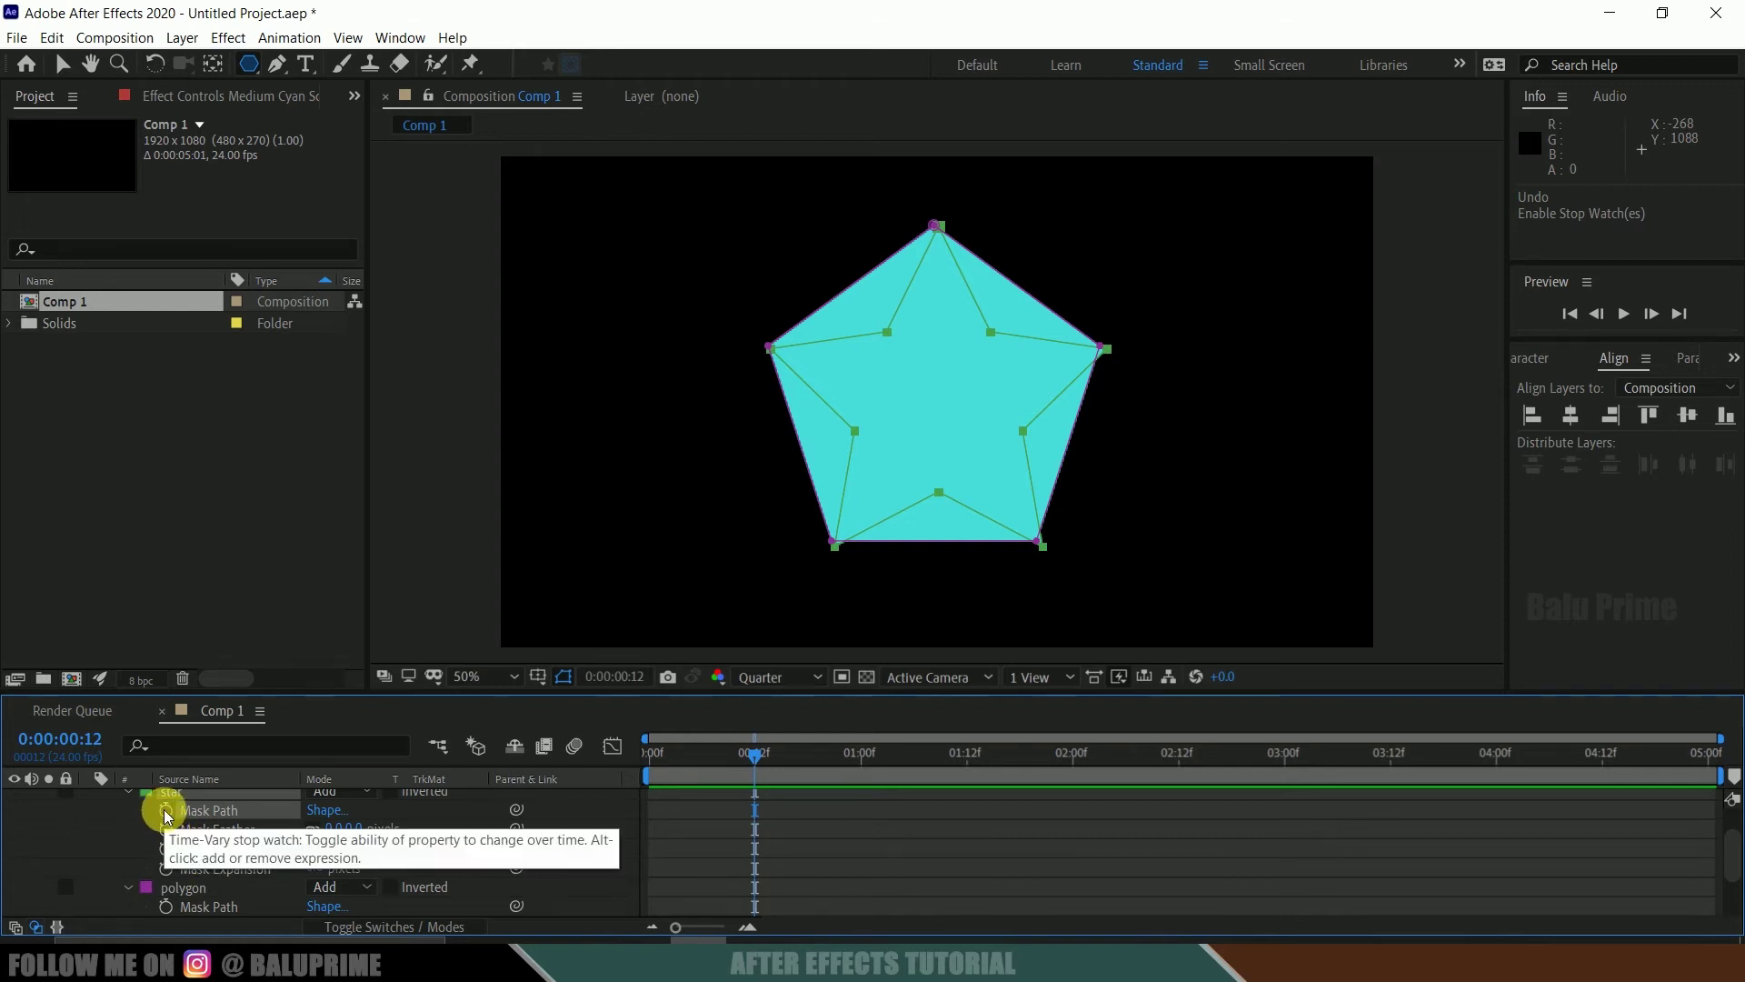
scroll(182, 832, down, 3)
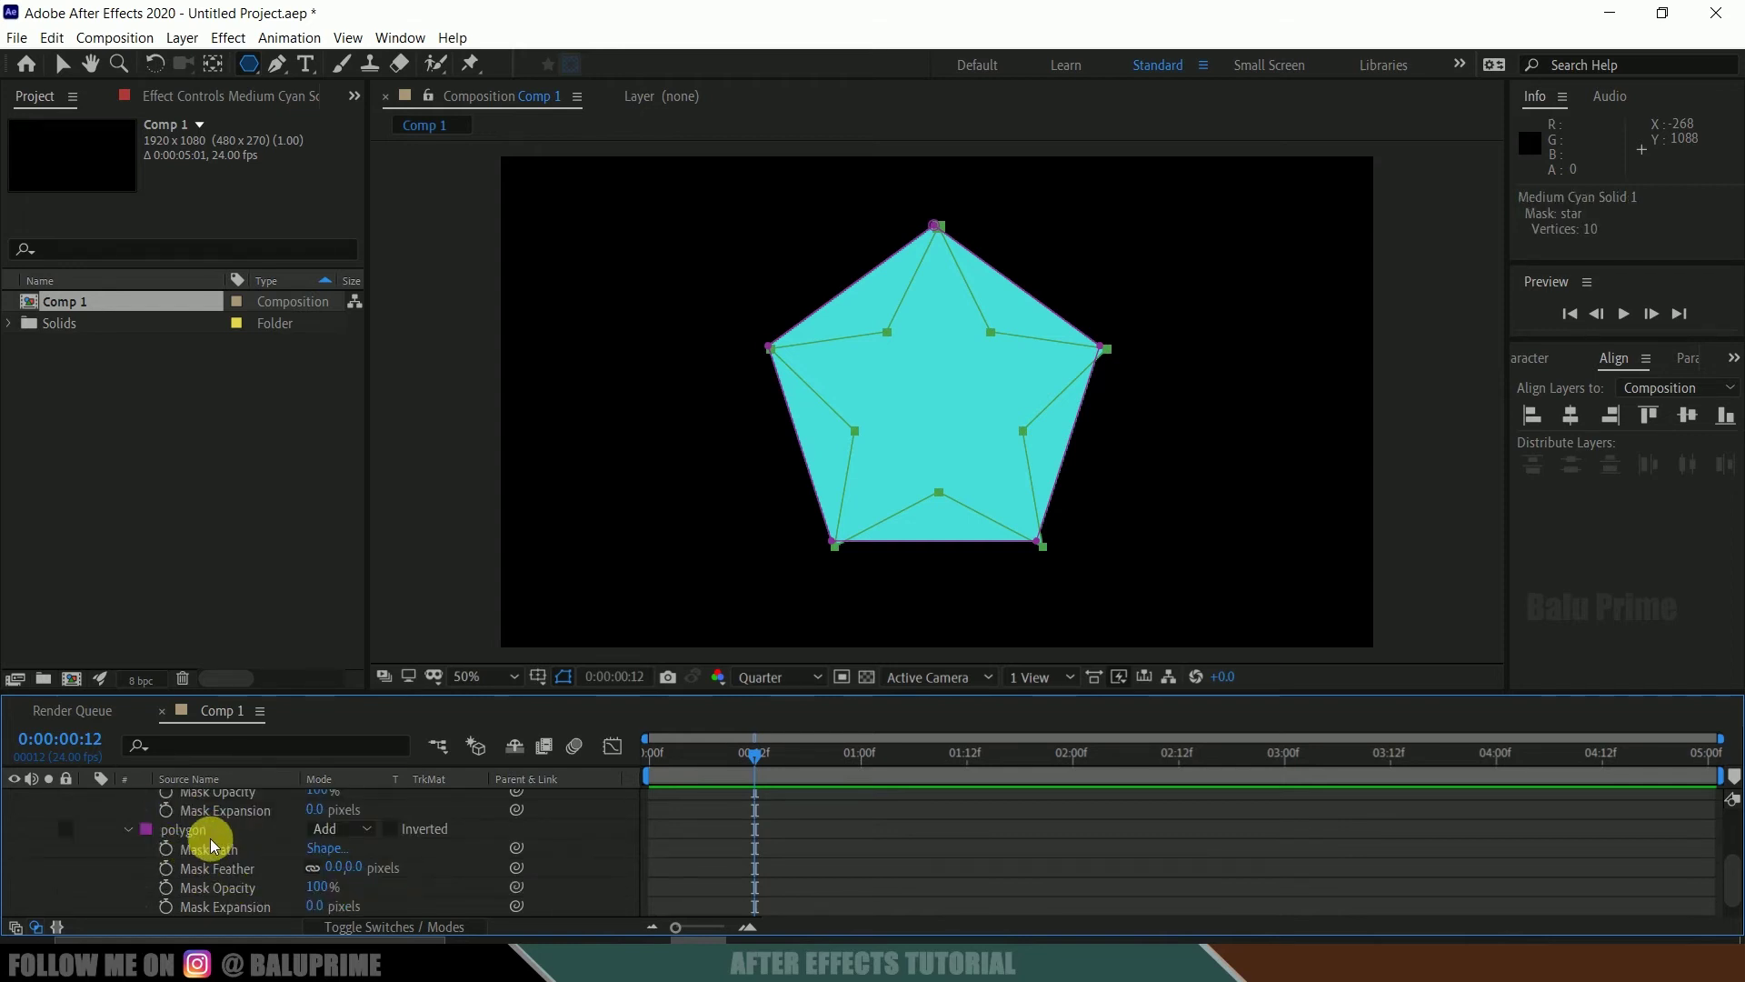
click(166, 849)
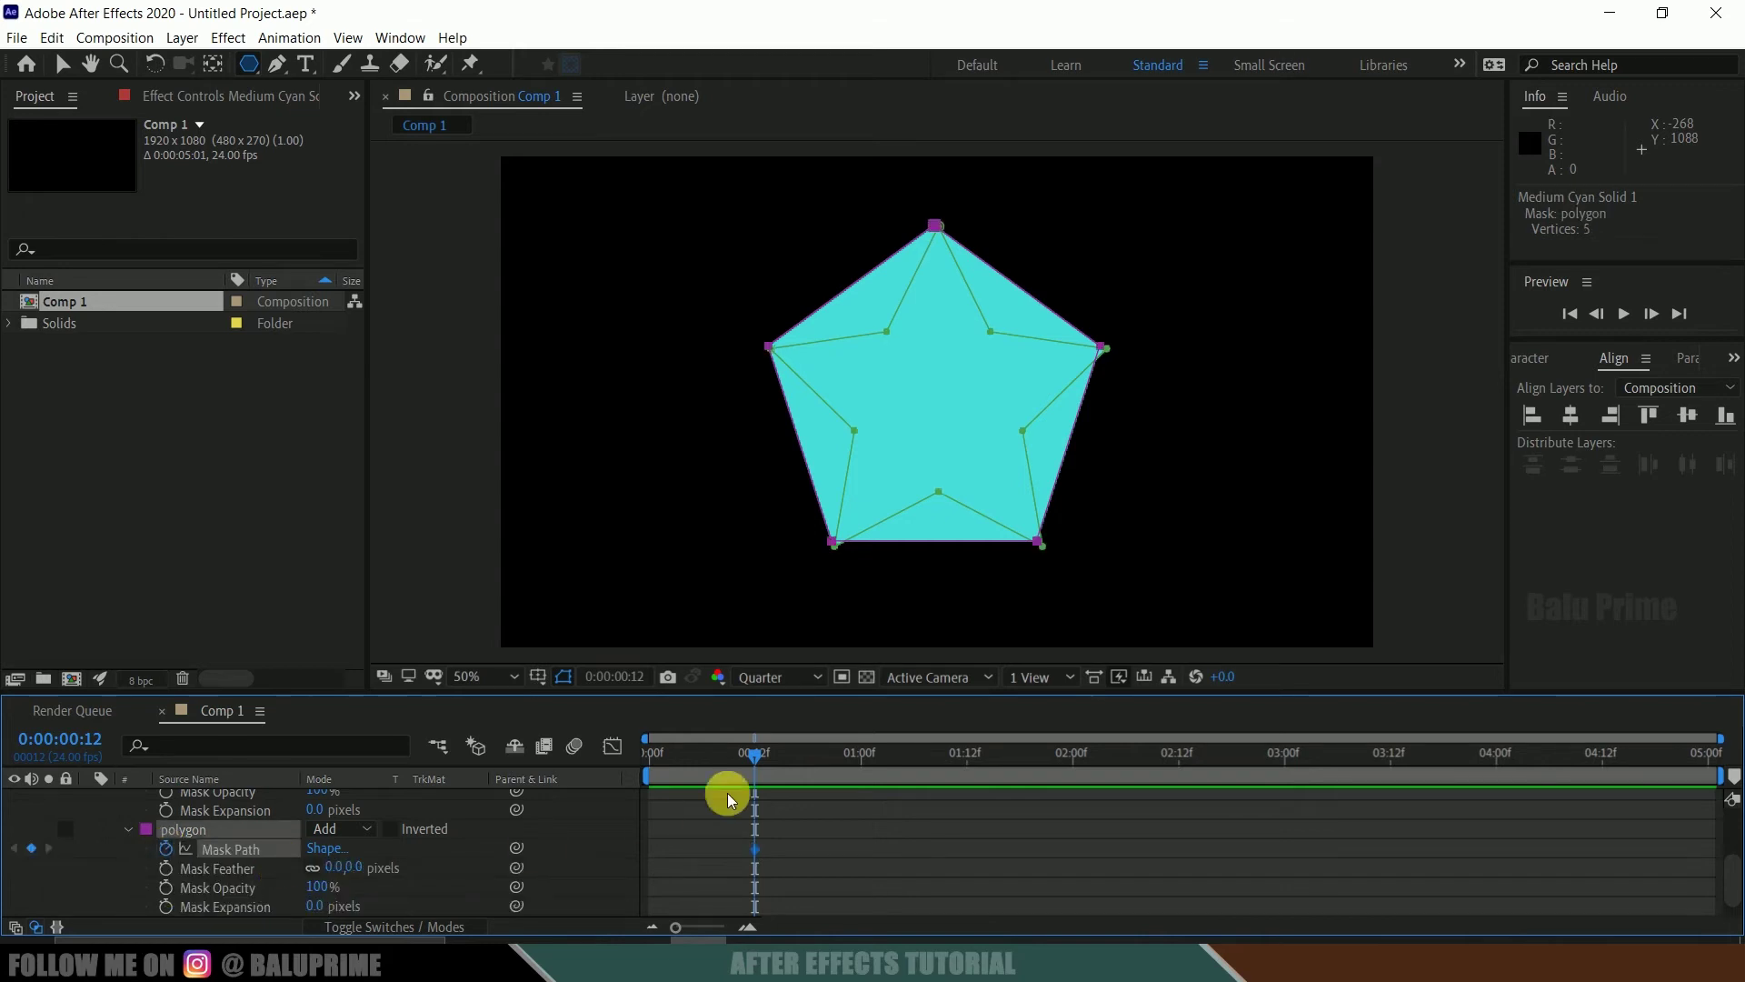
Step: Move the current time to 0:00:02:00 and copy the polygon mask's Mask Path keyframe
drag(759, 756, 1080, 776)
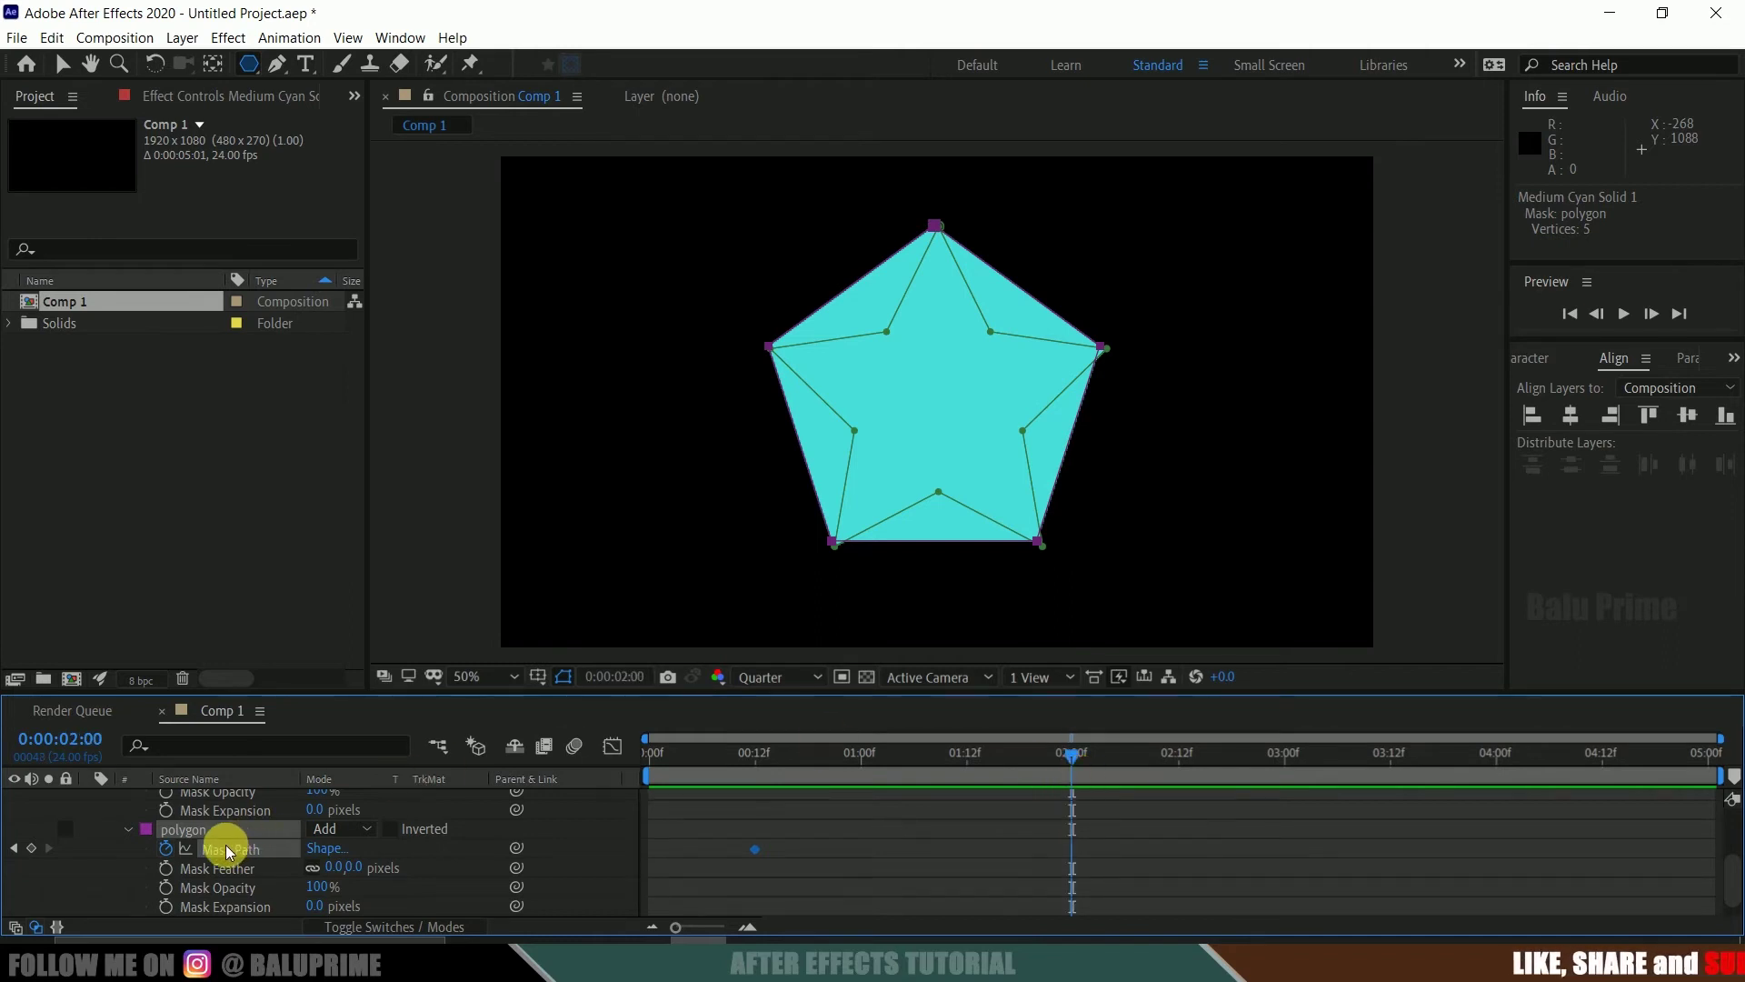
click(620, 853)
click(220, 854)
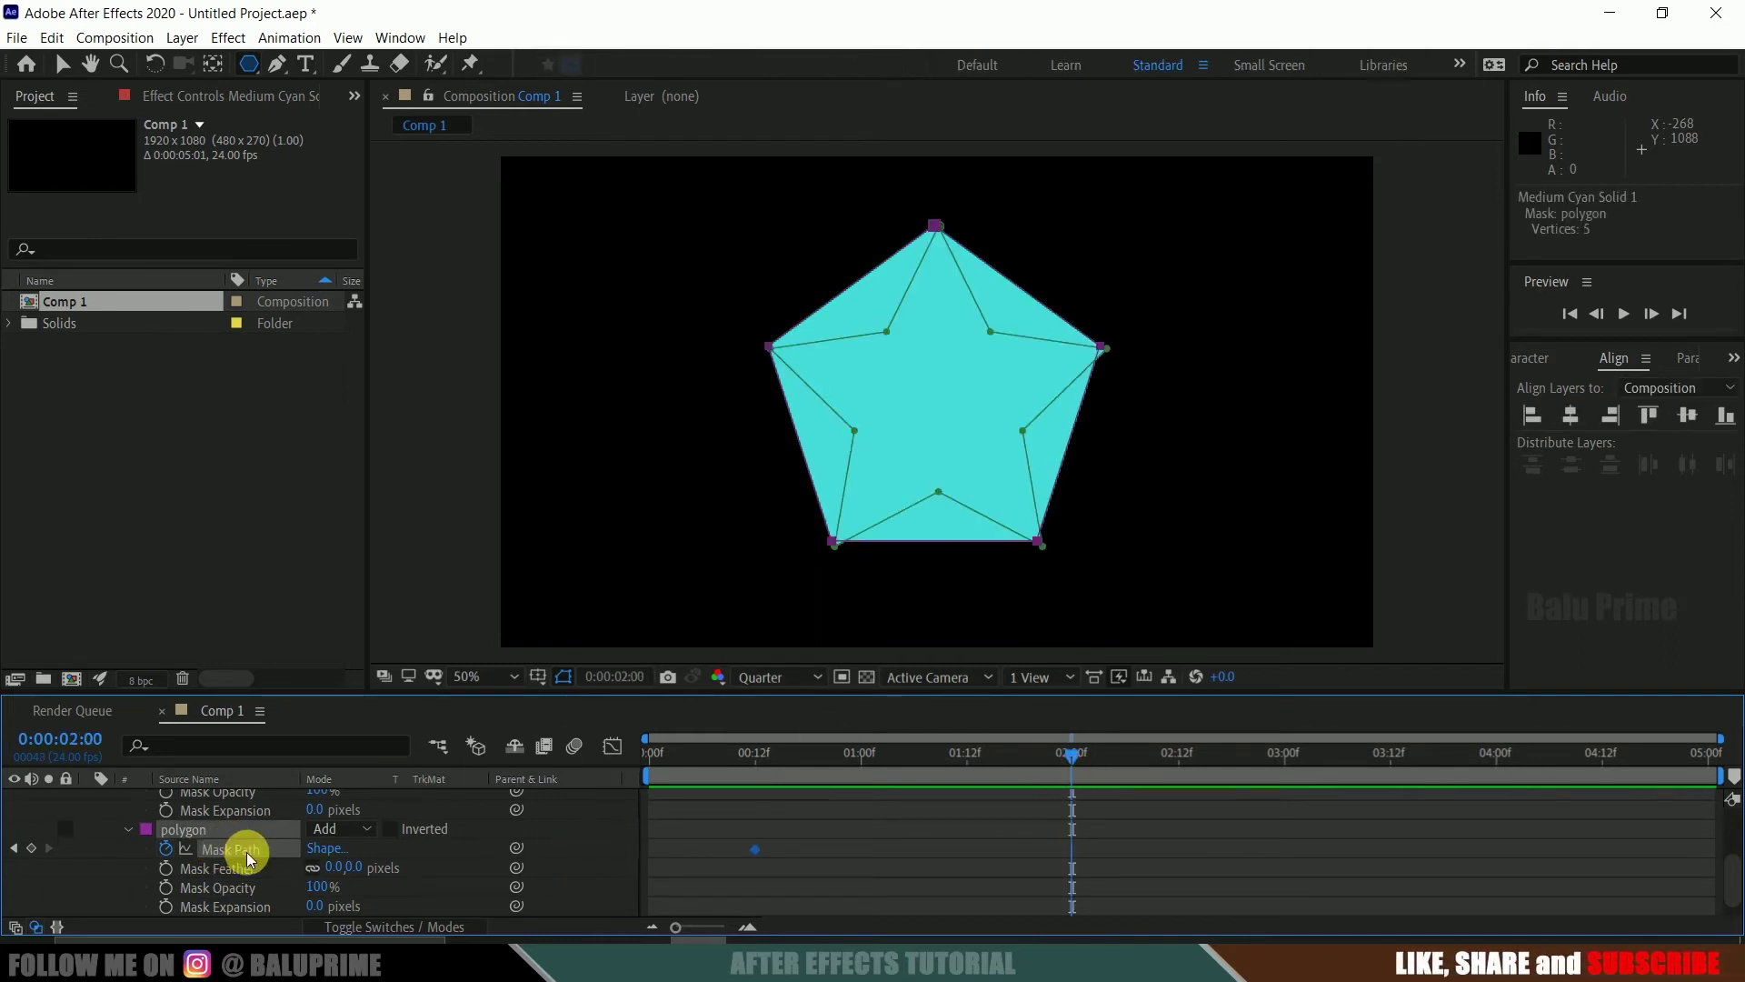
click(52, 37)
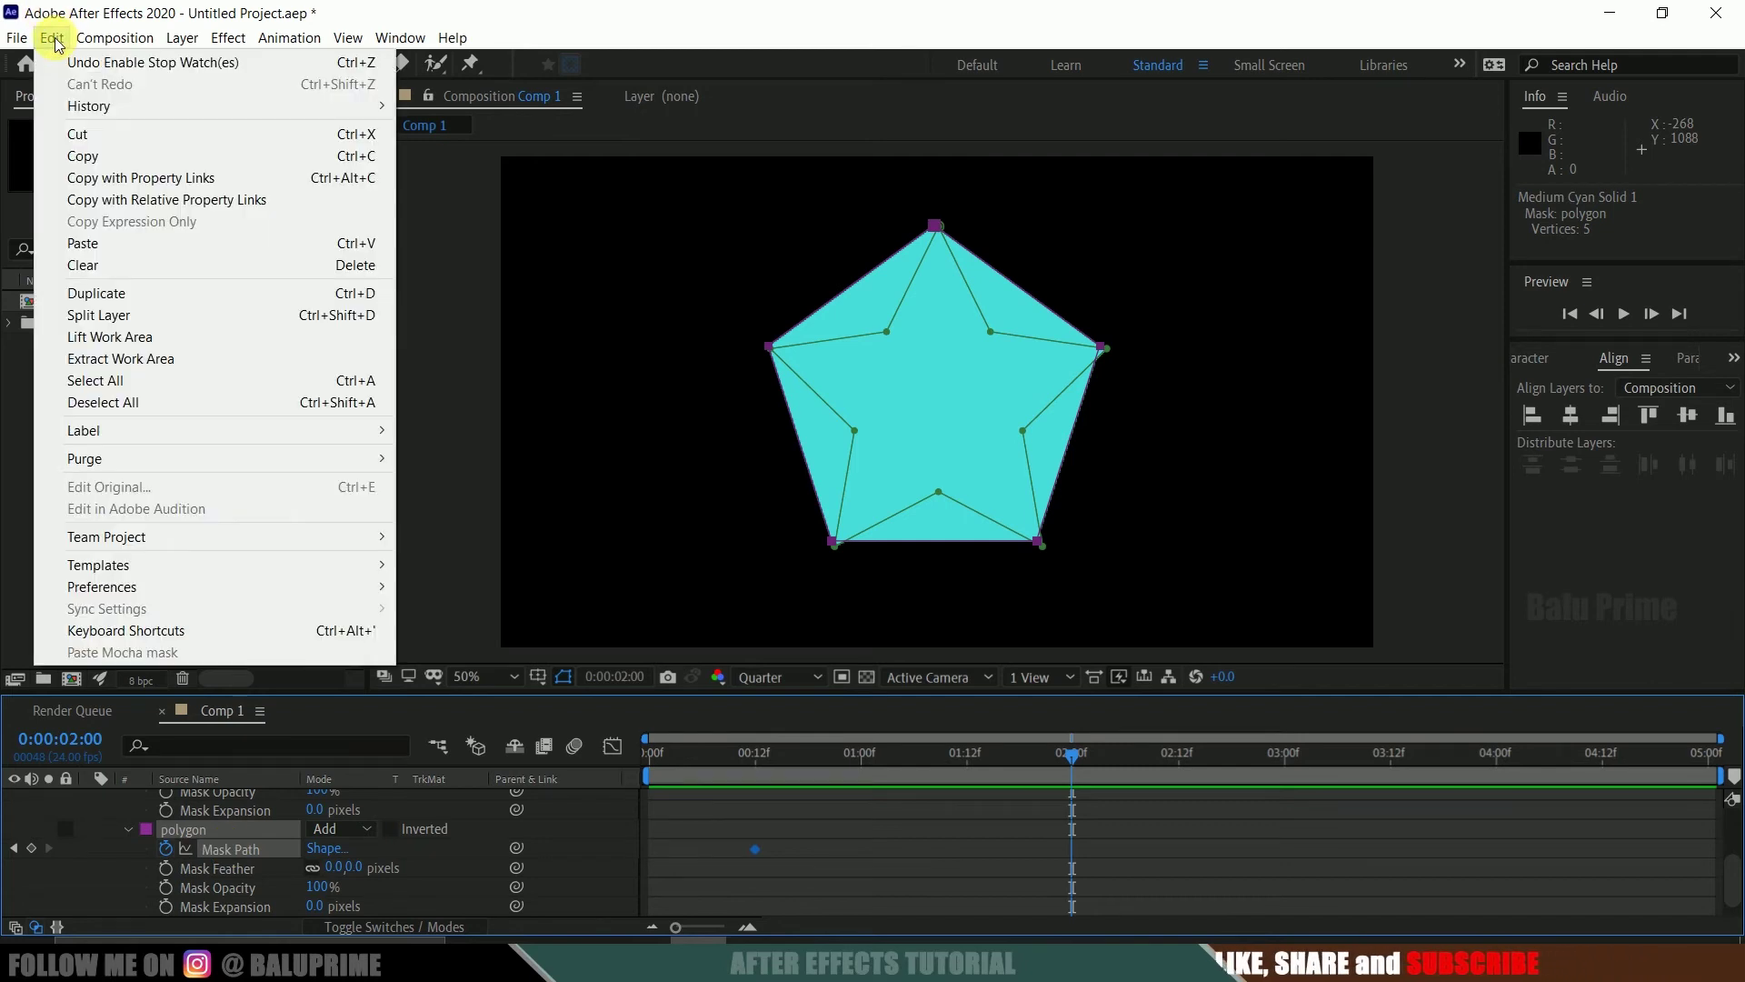
click(121, 155)
Step: Paste the copied polygon keyframe into the star mask's Mask Path at 0:00:02:00
scroll(253, 822, up, 2)
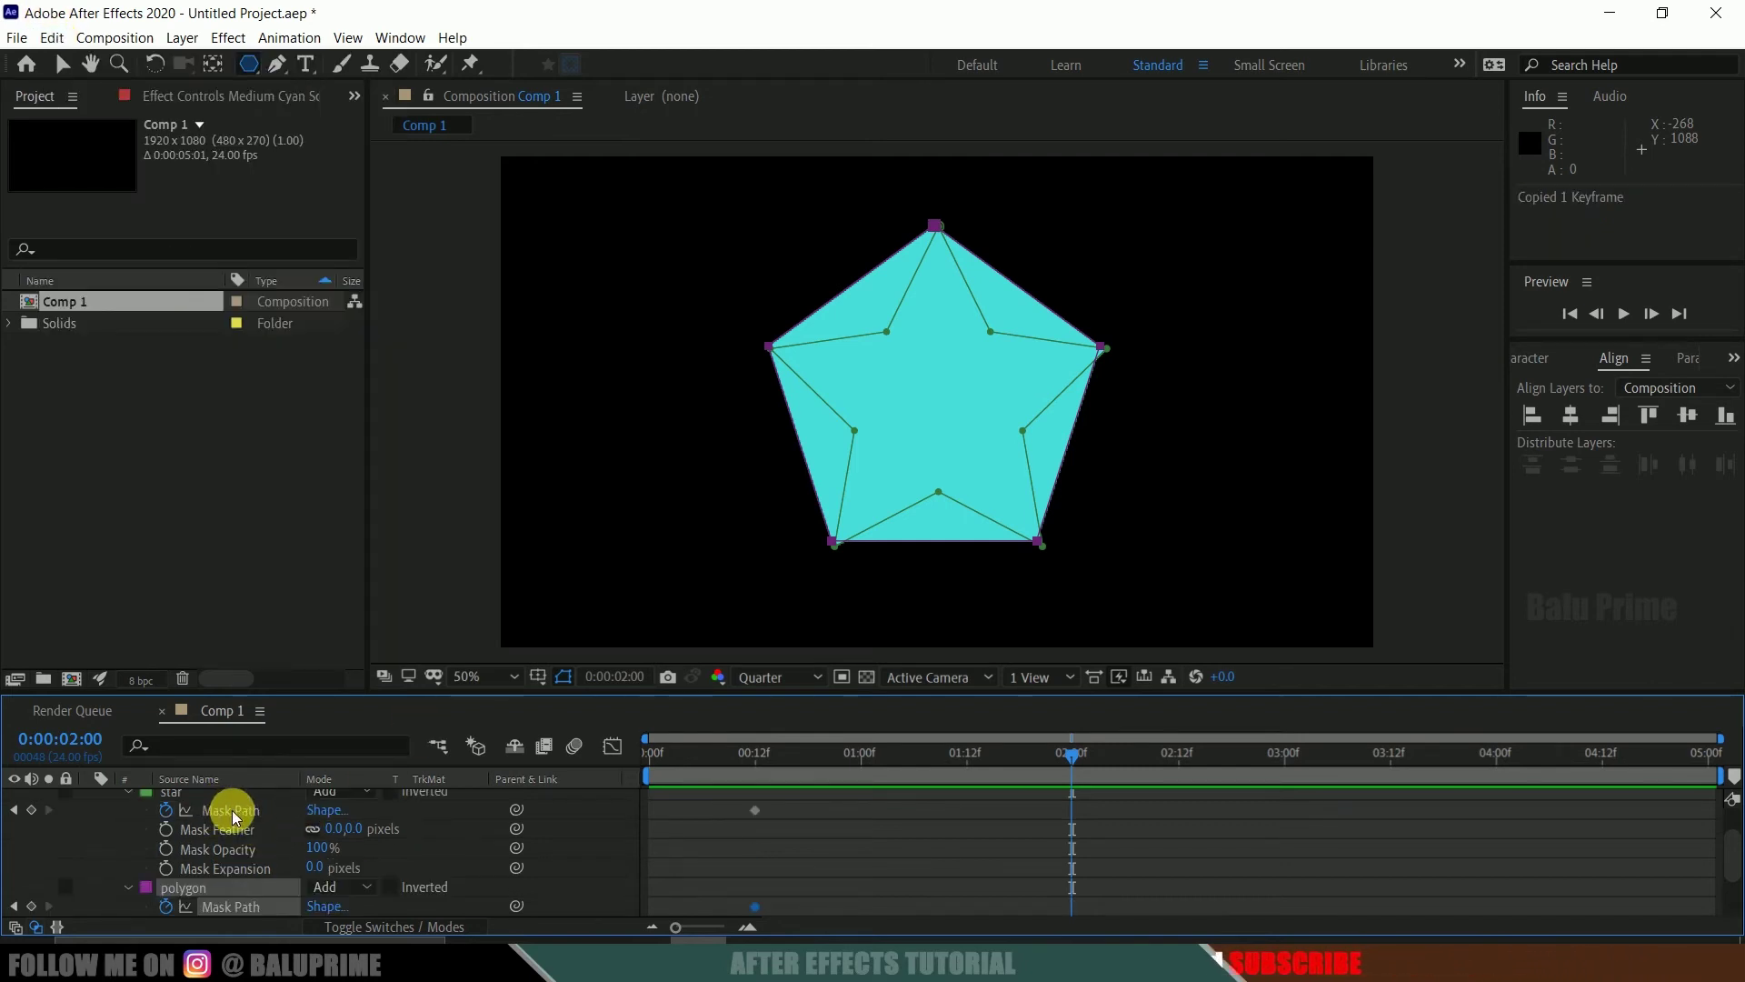
scroll(233, 809, up, 2)
click(237, 858)
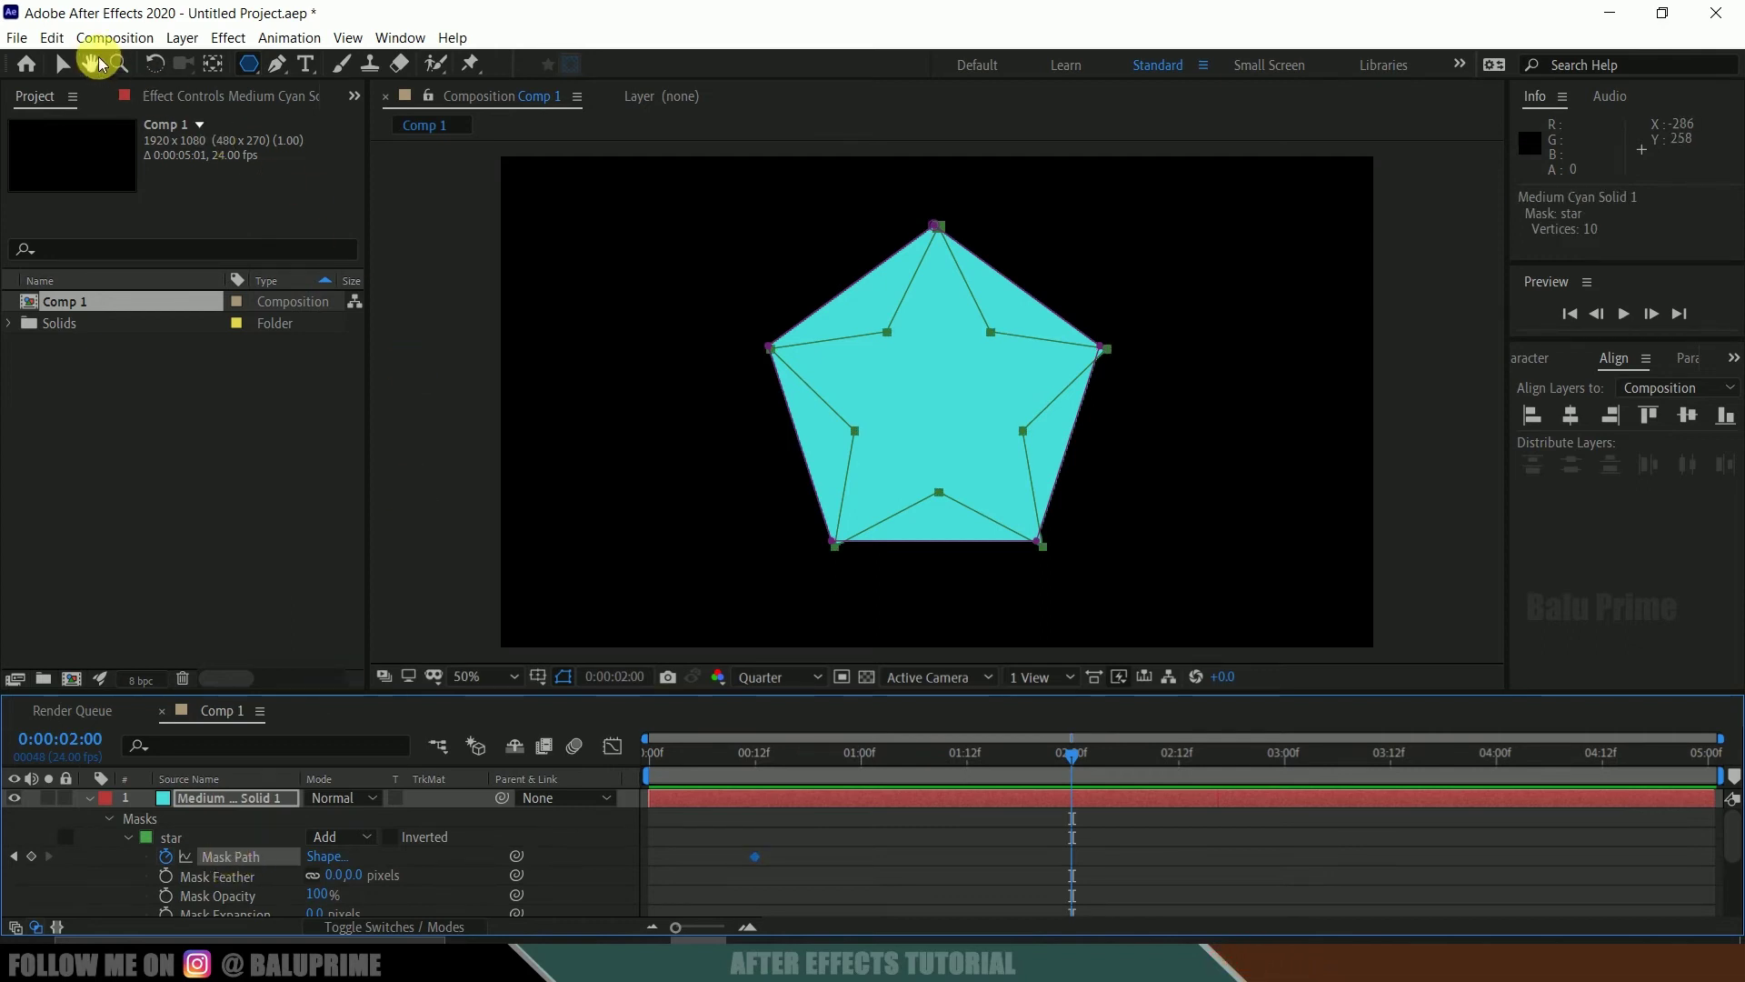
click(53, 39)
click(84, 243)
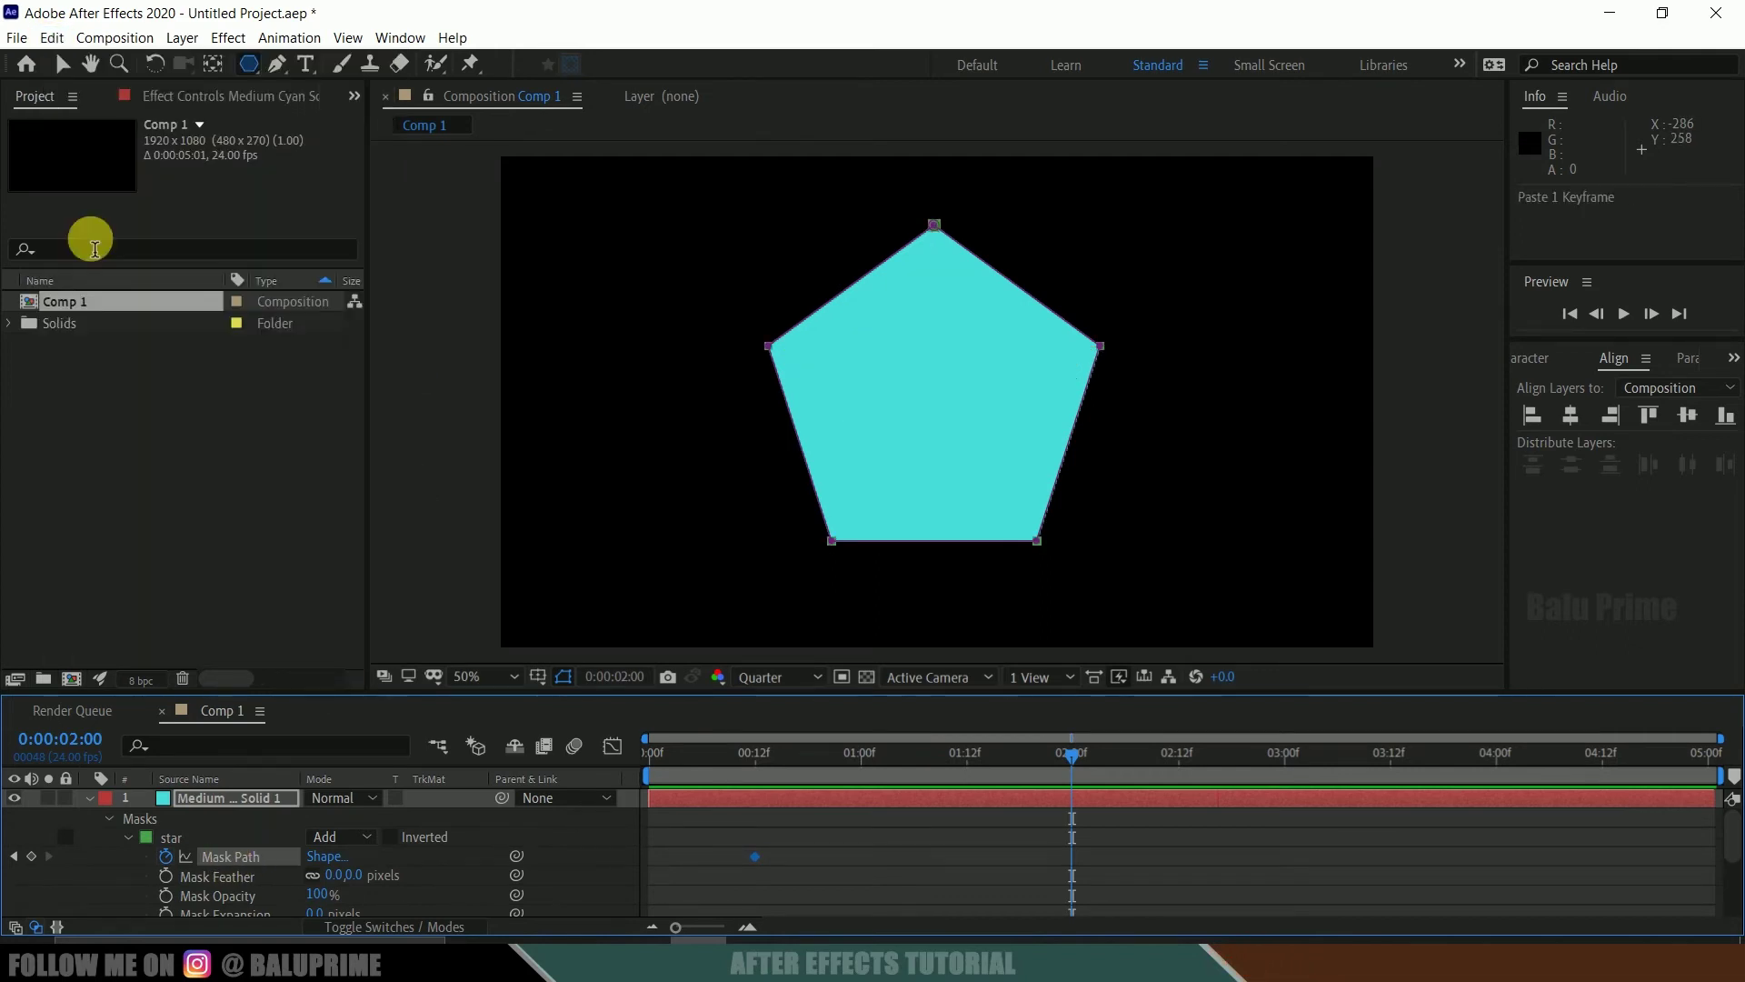
Step: Check the morph between its two keyframes at 0:00:01:05 and set the polygon mask's mode to None
drag(1072, 755, 905, 778)
scroll(188, 879, down, 2)
click(205, 878)
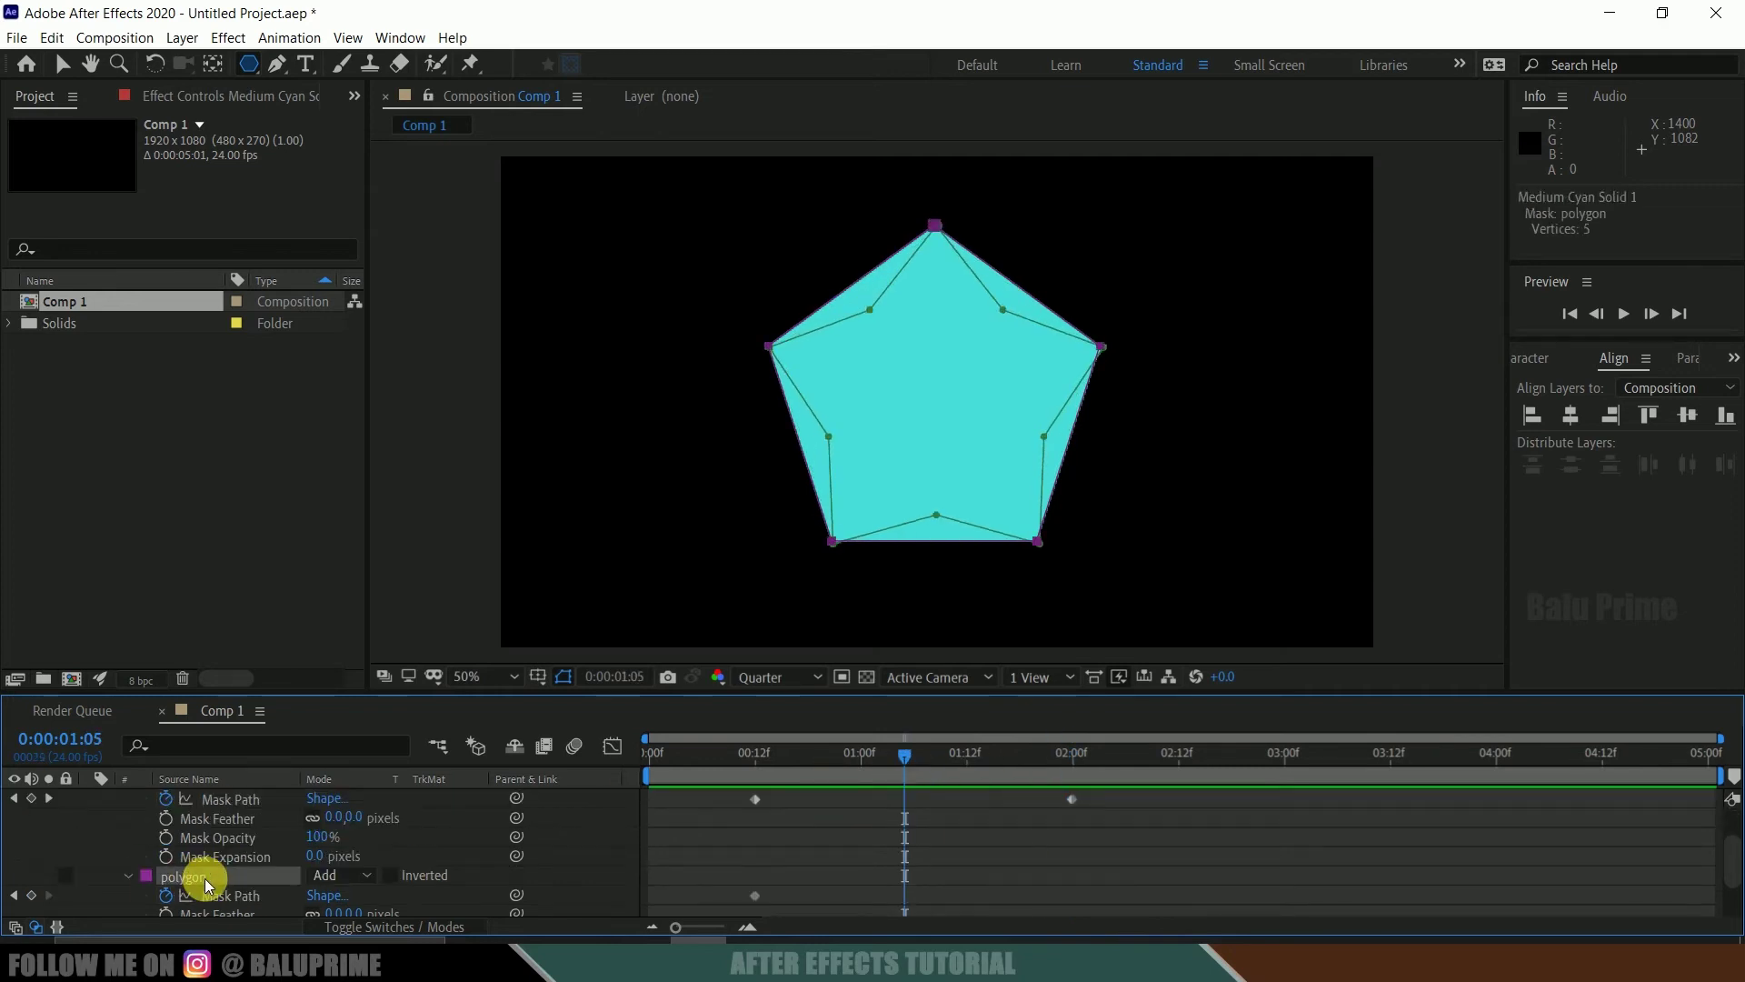
click(376, 874)
click(357, 717)
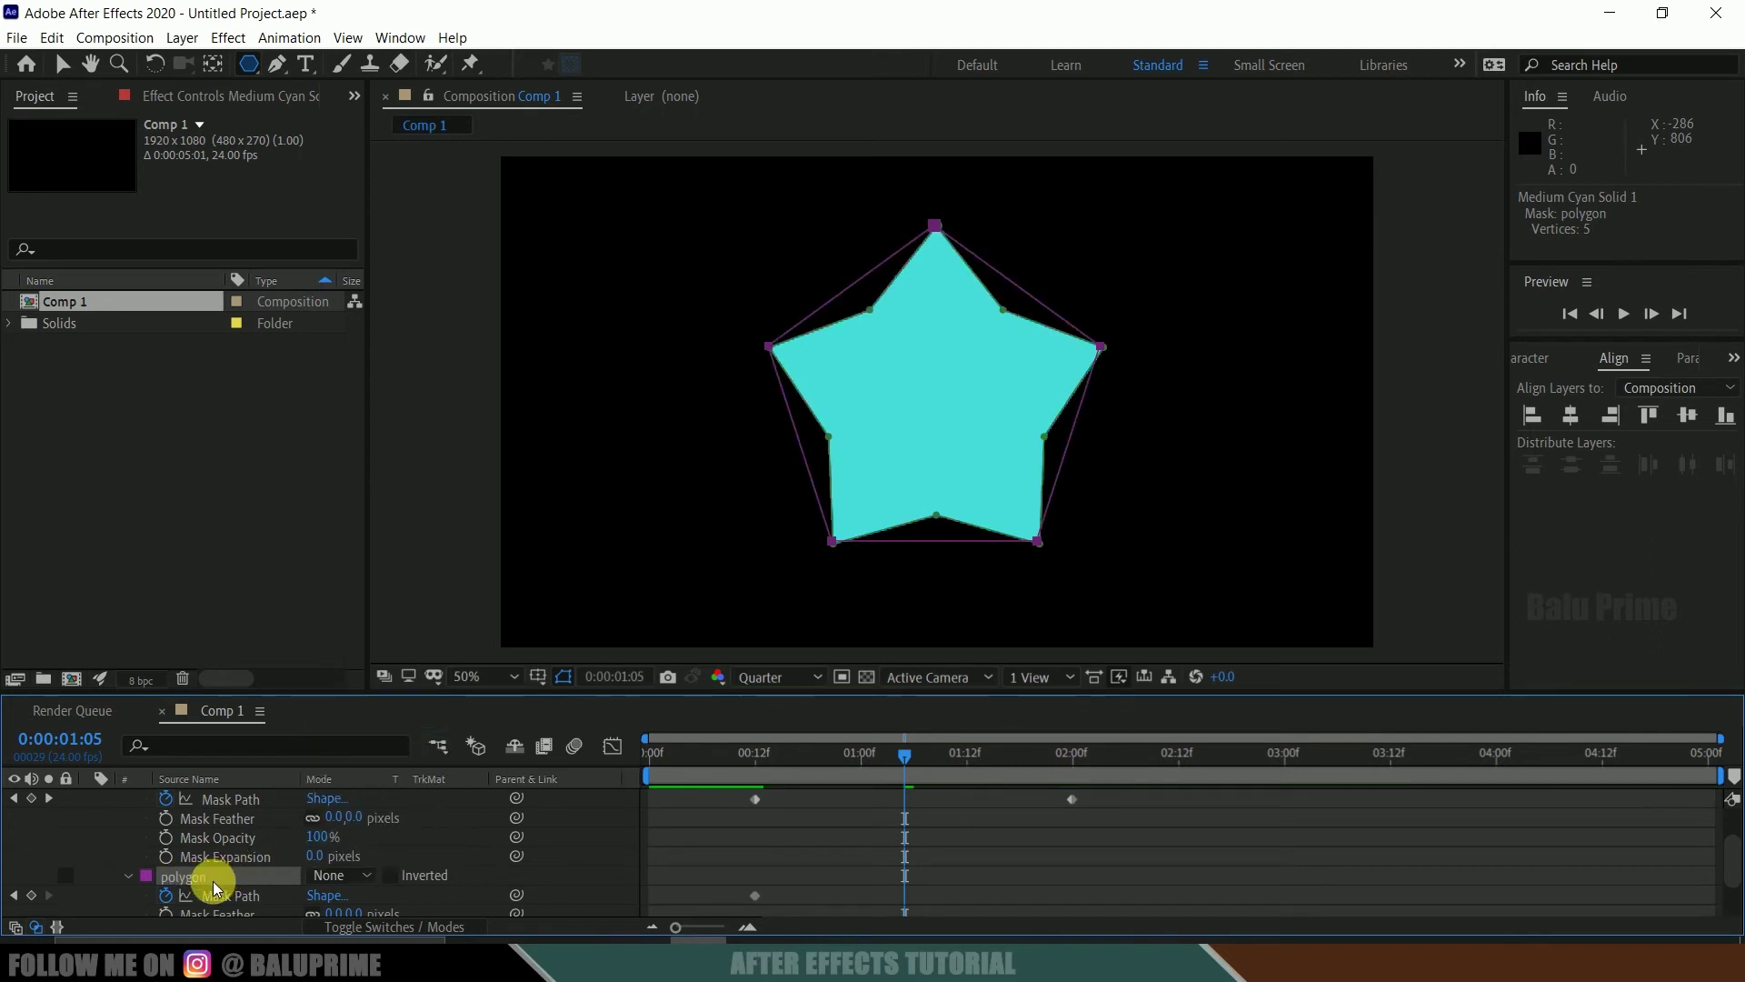
click(336, 875)
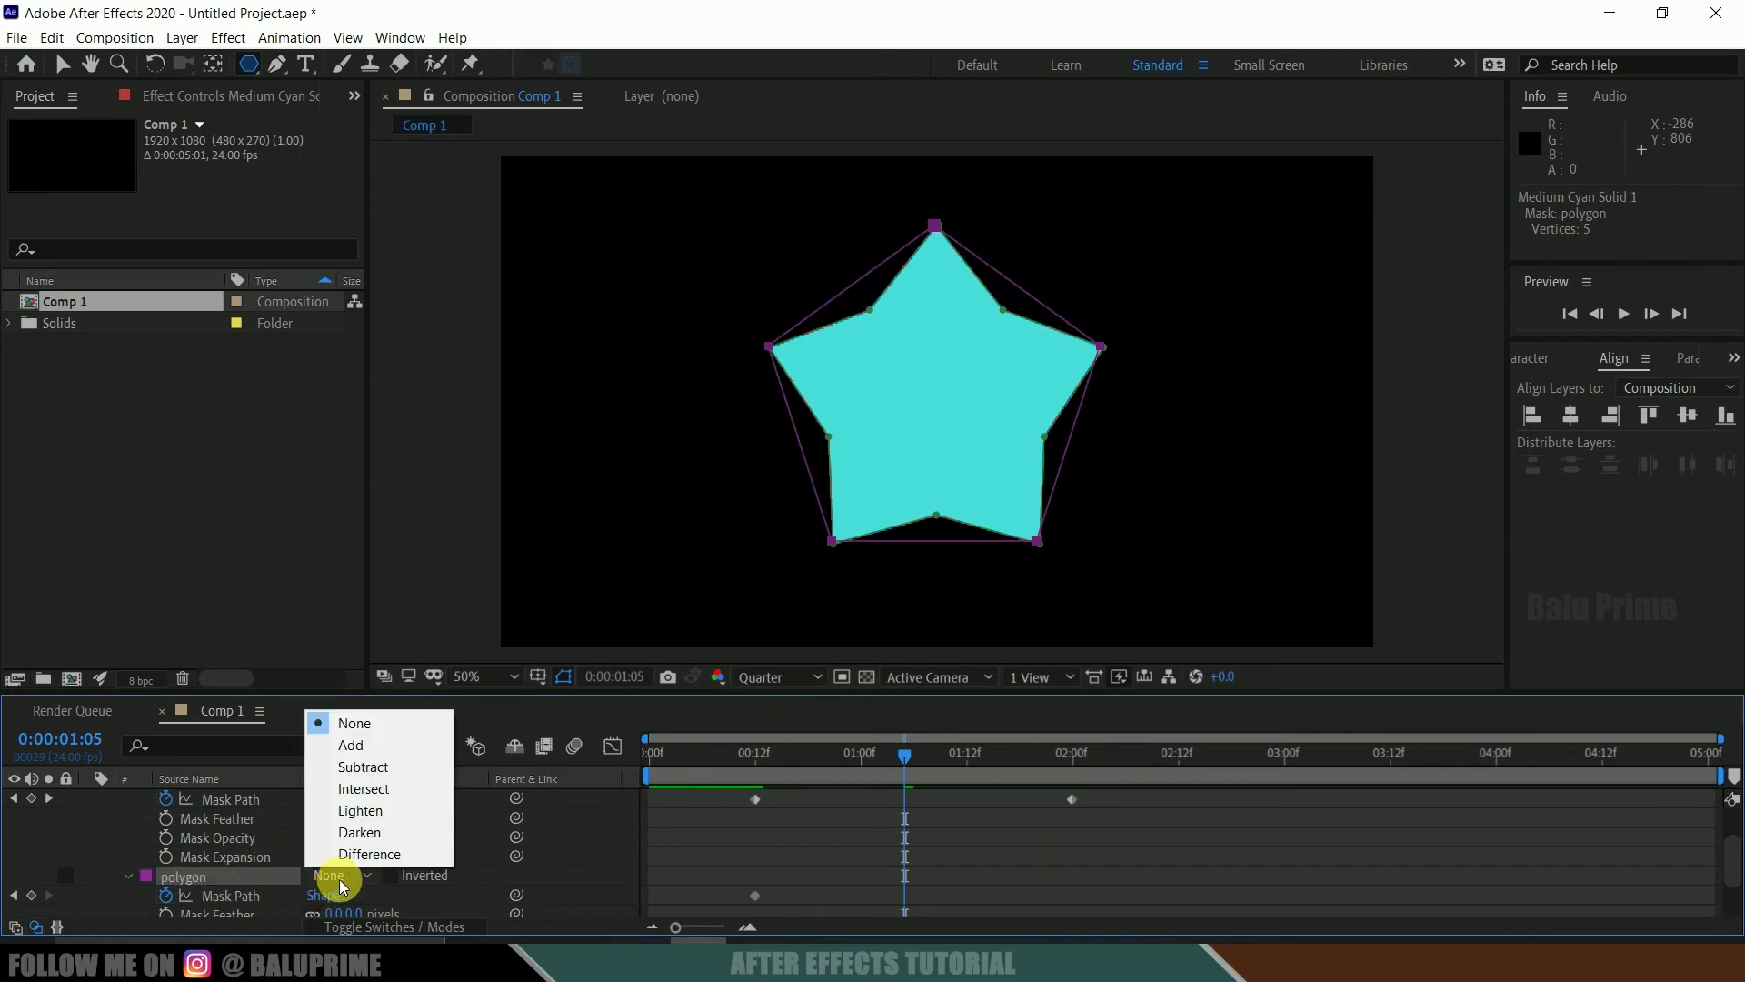
click(376, 729)
Step: Play back the star-to-polygon morph from the start of the composition
drag(902, 762, 636, 780)
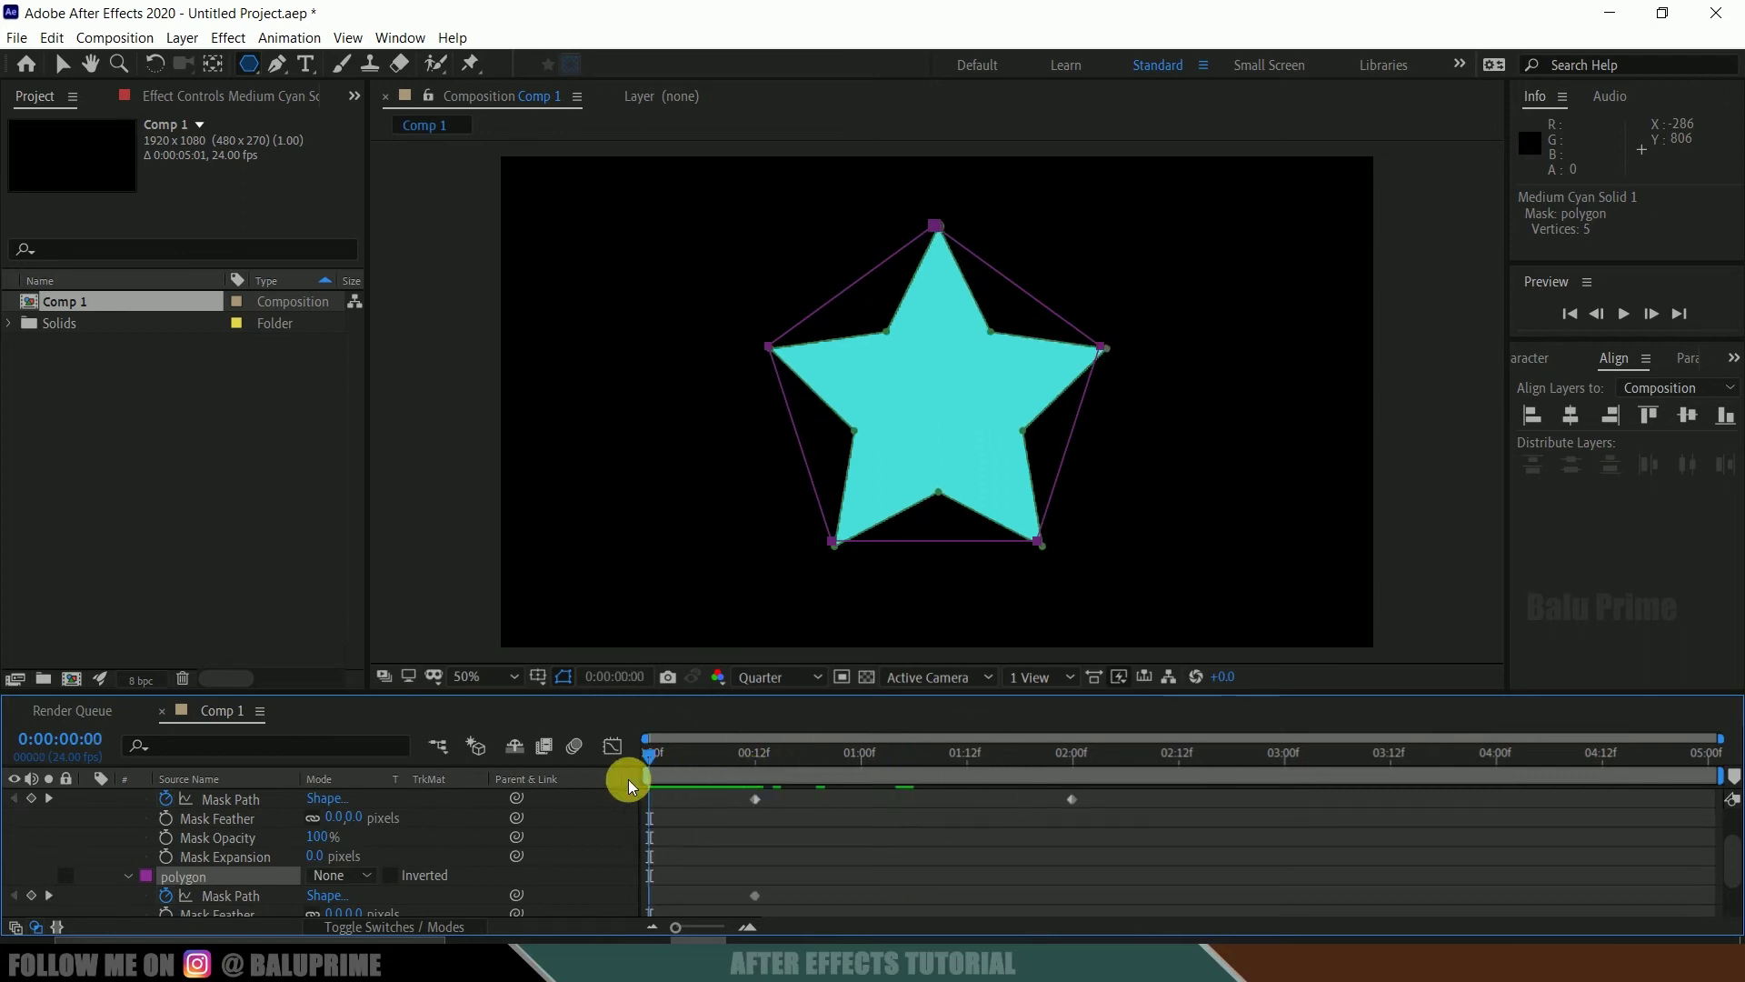
key(space)
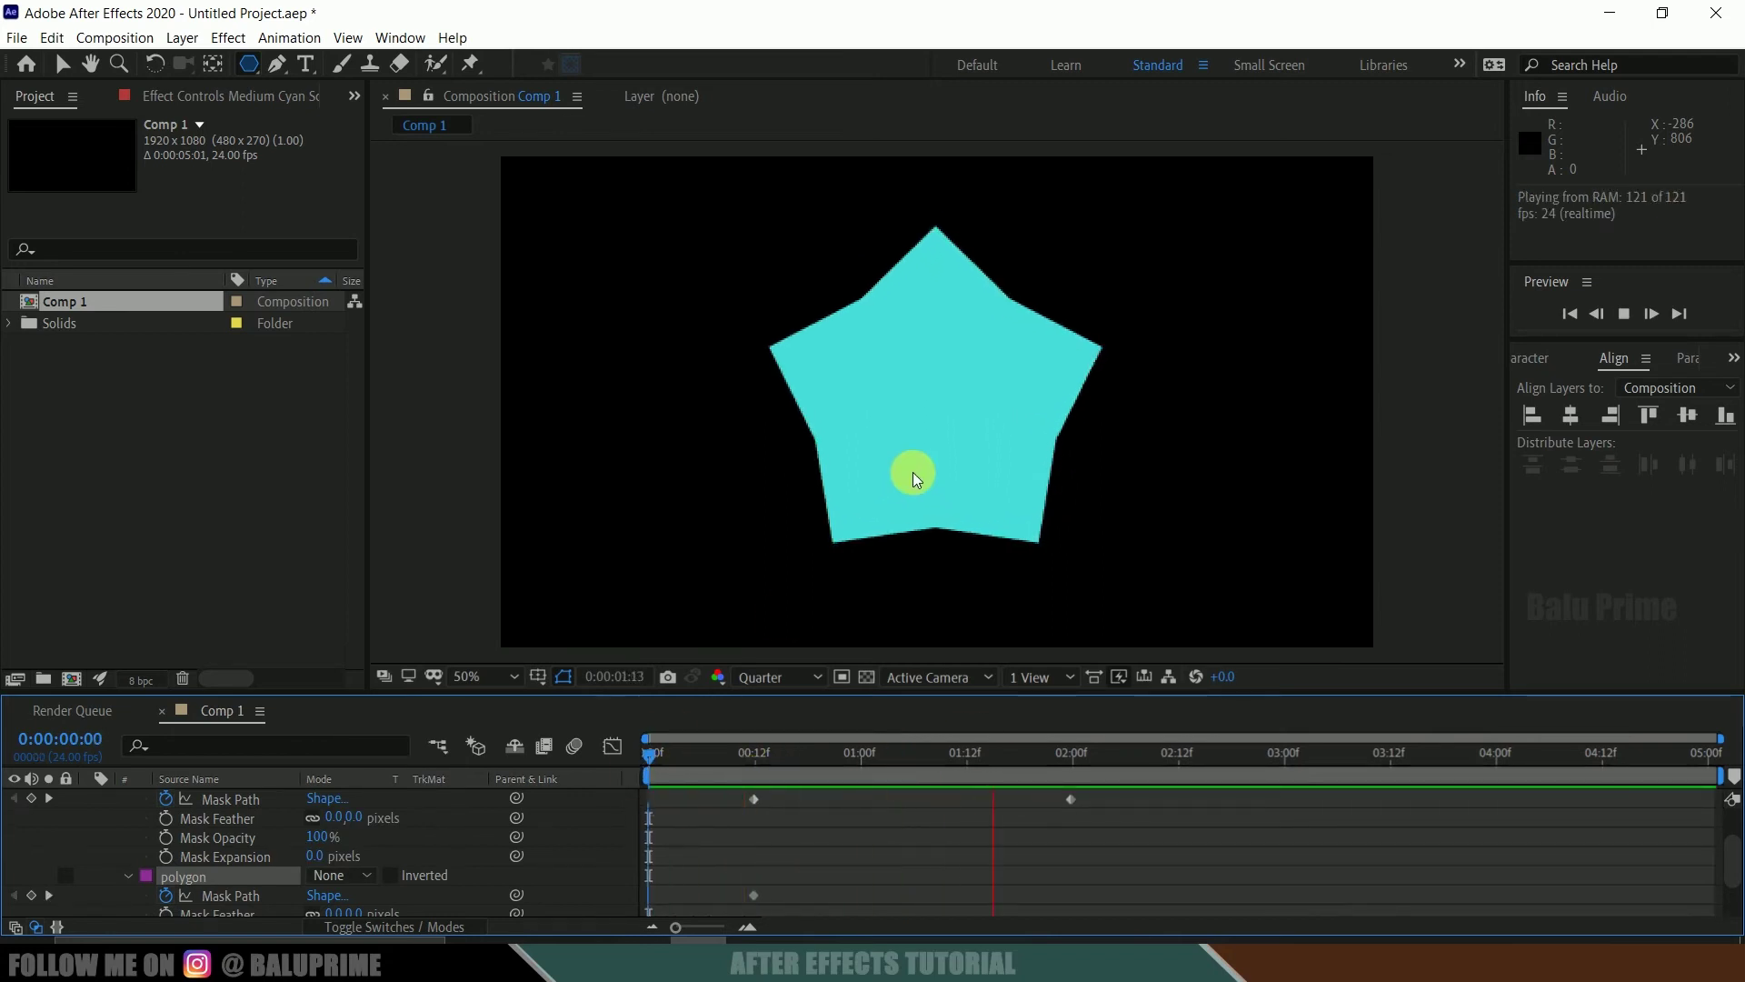
click(788, 752)
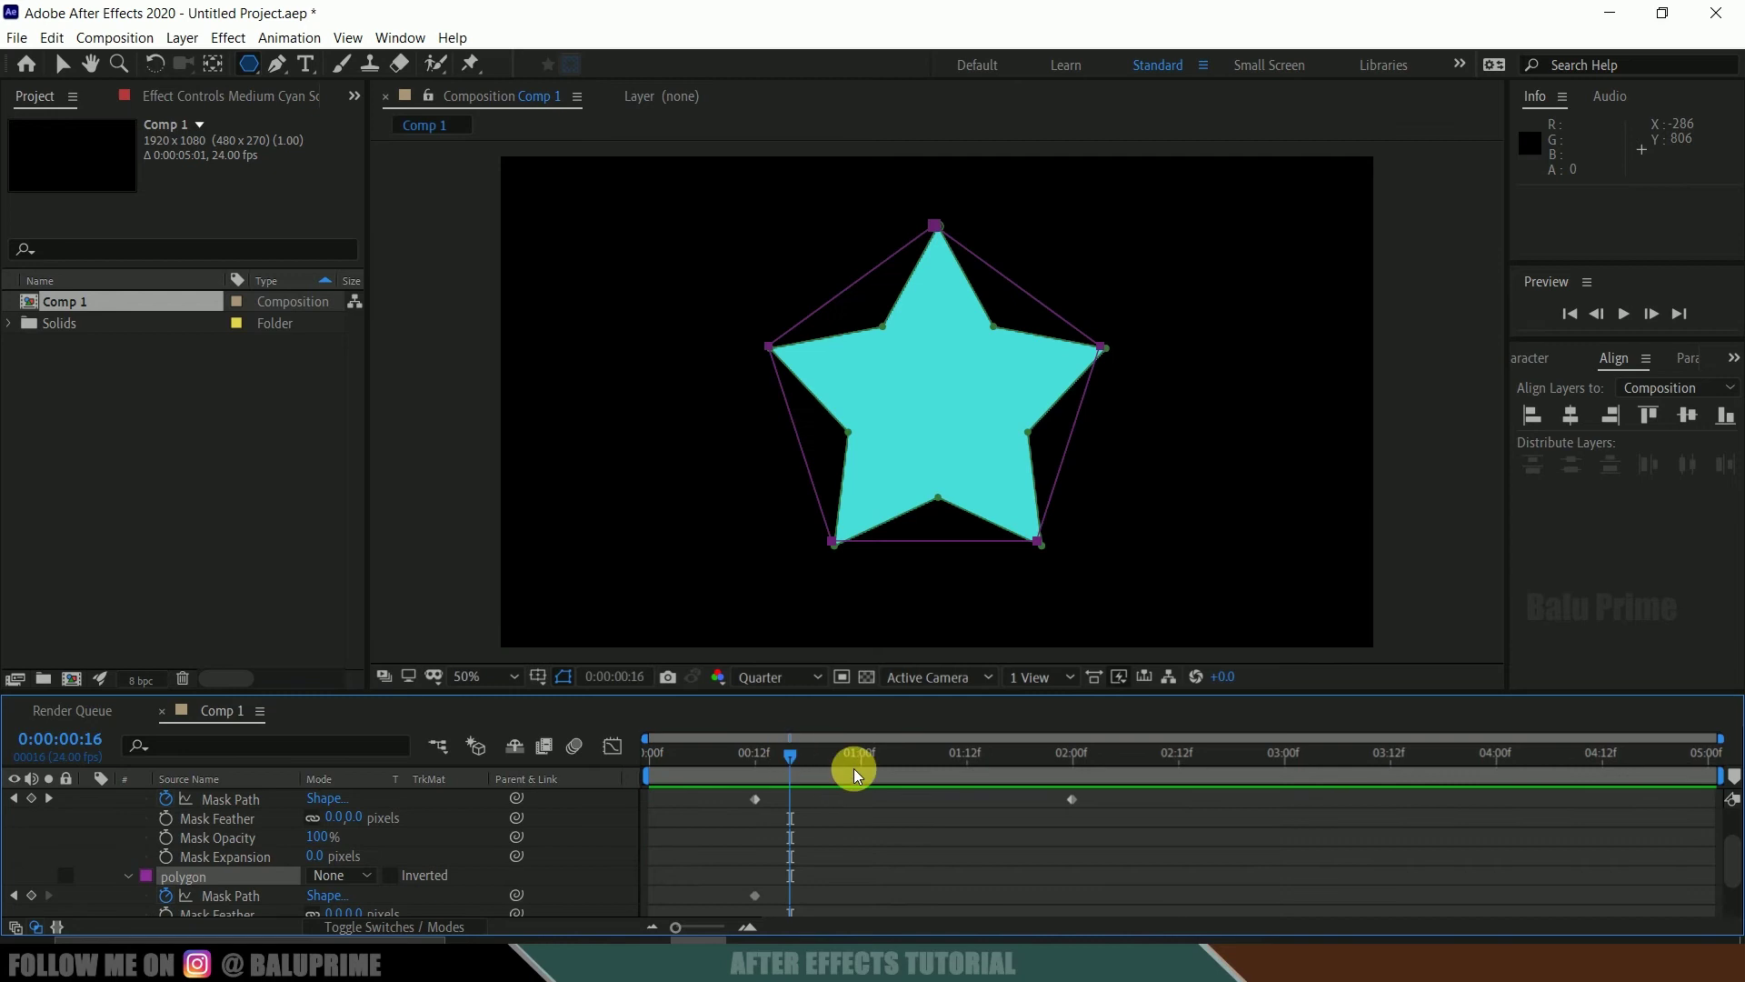
Step: Apply Easy Ease to both Mask Path keyframes of the star mask
scroll(853, 767, up, 2)
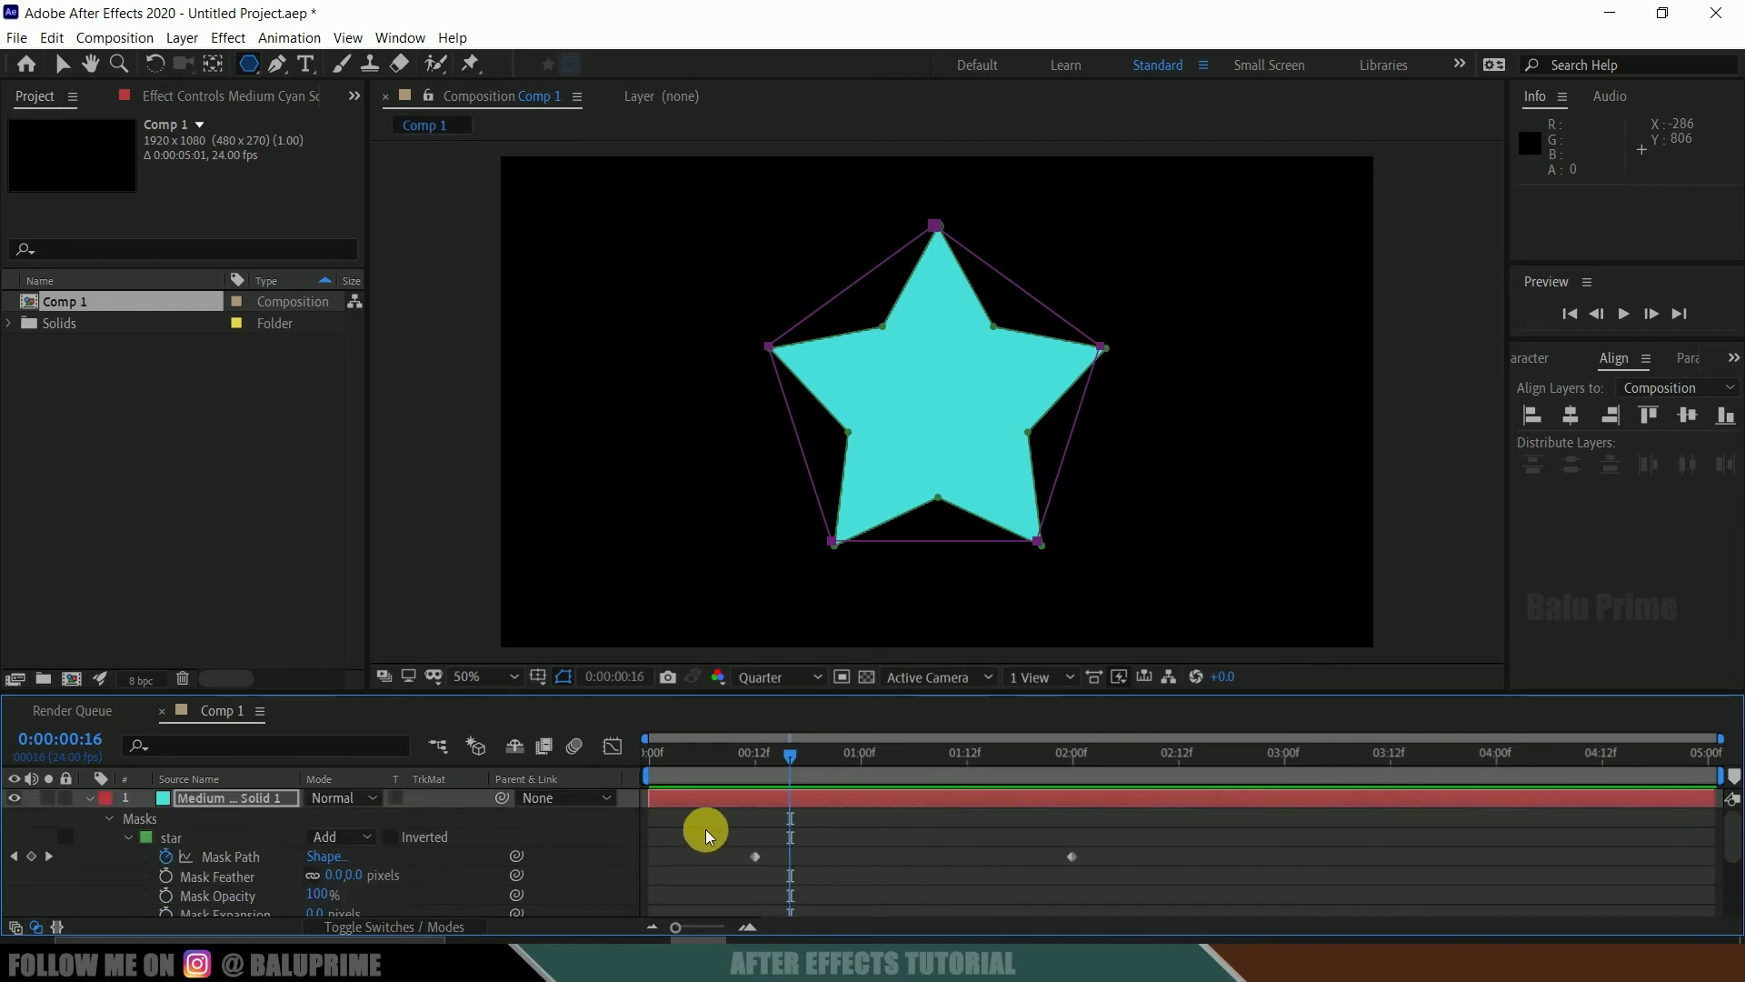
drag(709, 836, 1154, 875)
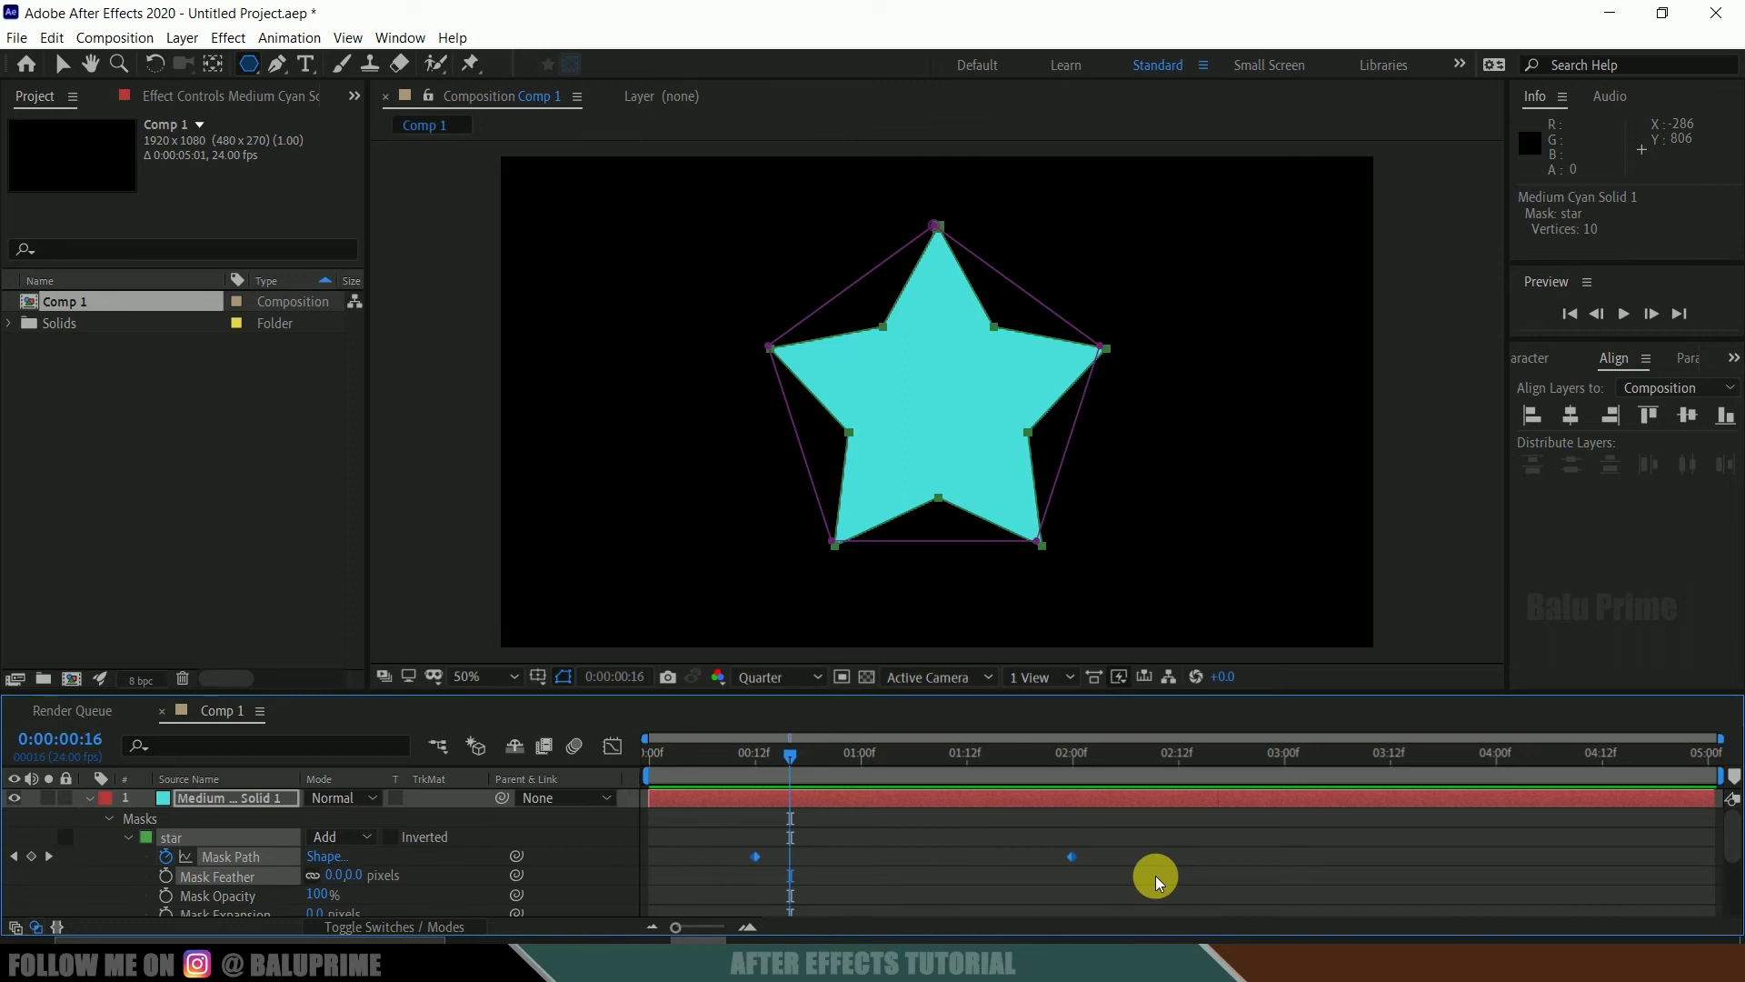
key(F9)
Step: At 0:00:02:00, draw a circular mask about 490 px in diameter on the cyan solid with the Ellipse Tool
drag(809, 750, 1075, 787)
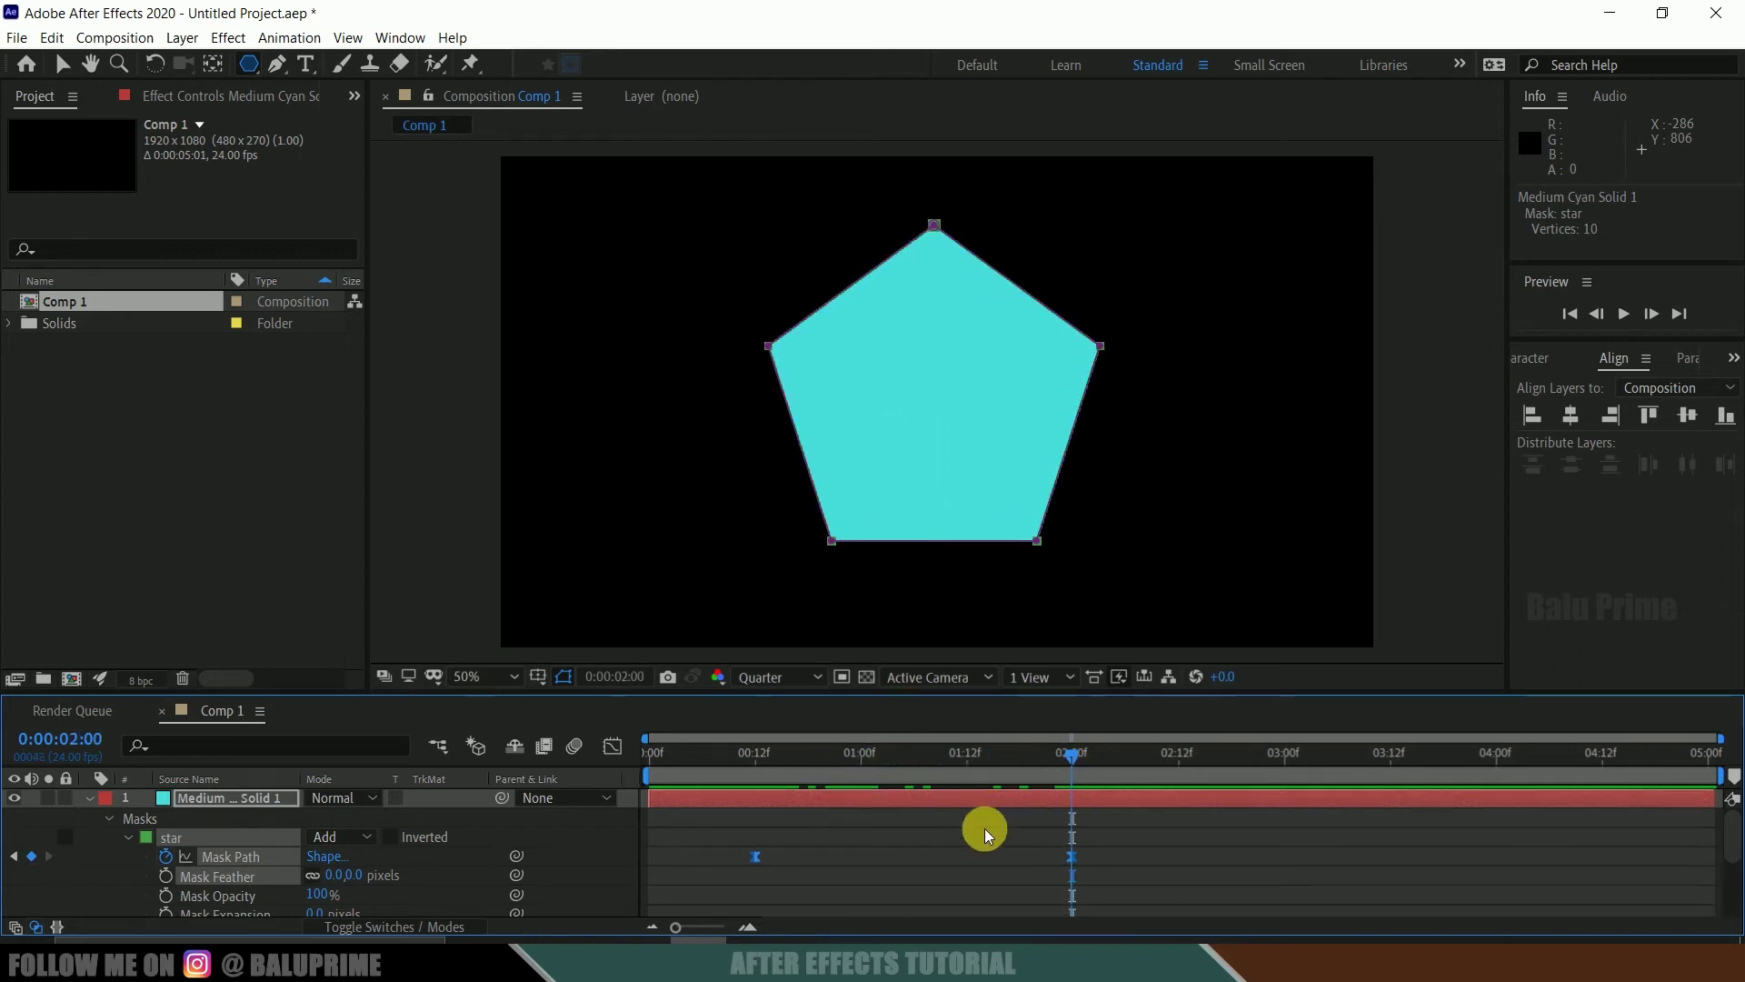
click(220, 806)
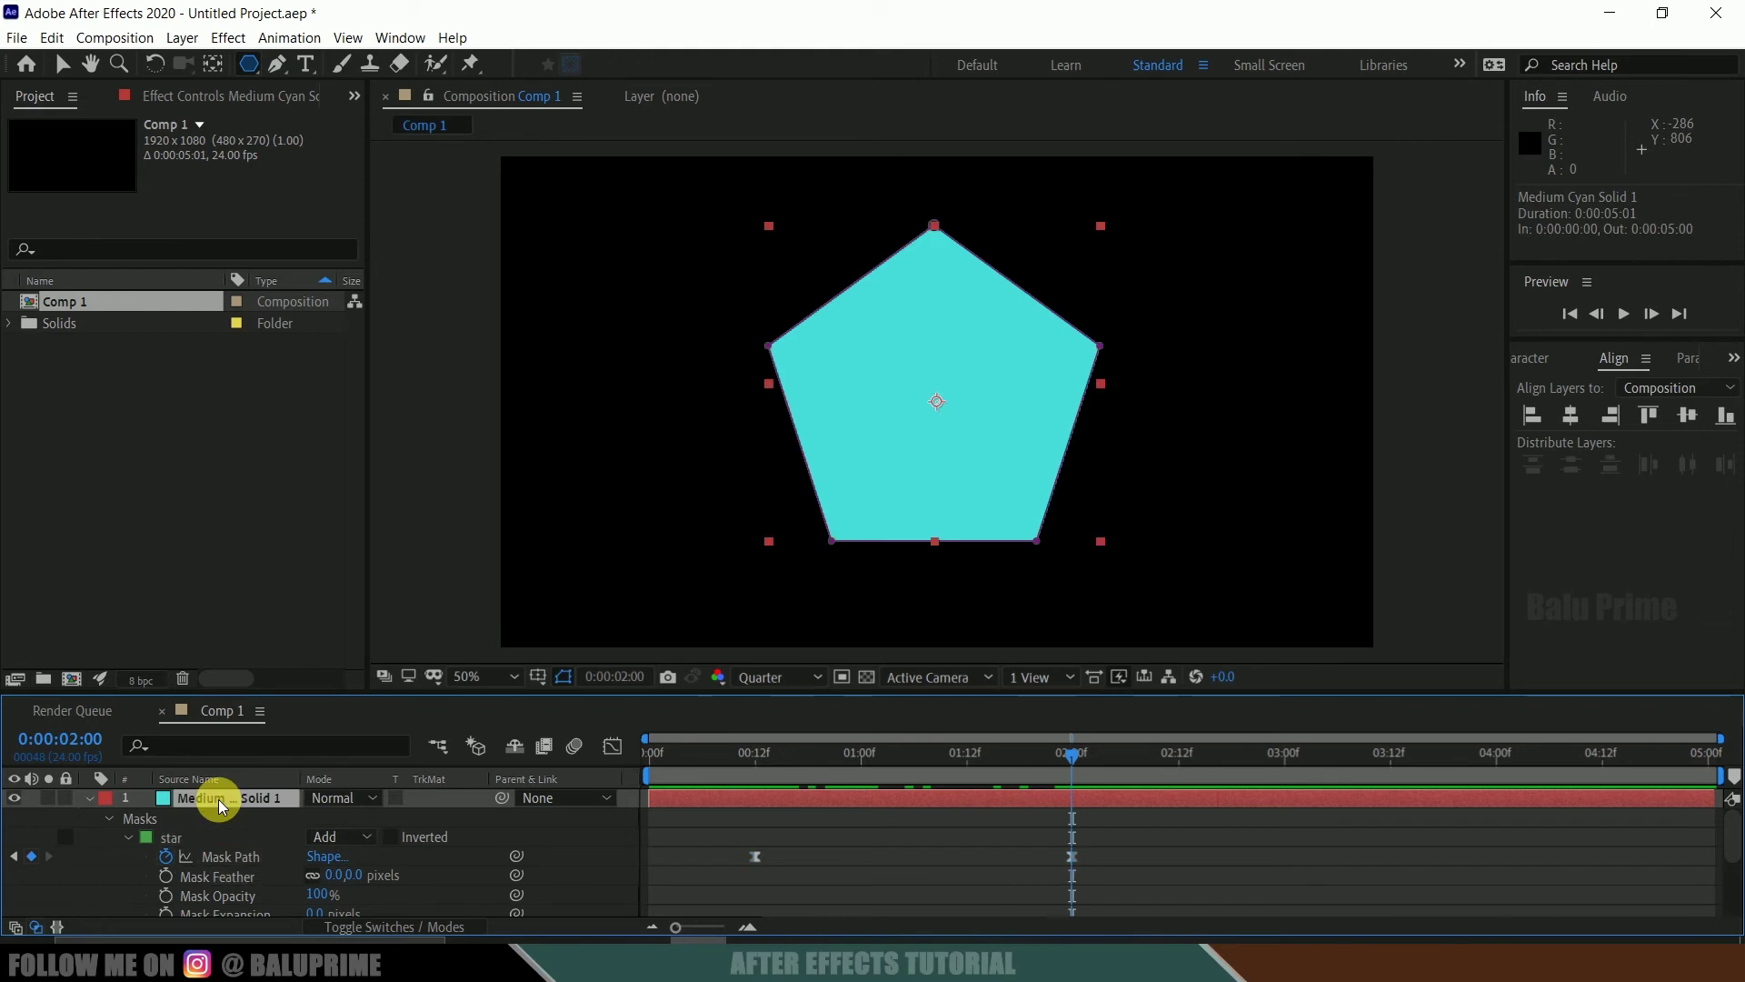
click(245, 71)
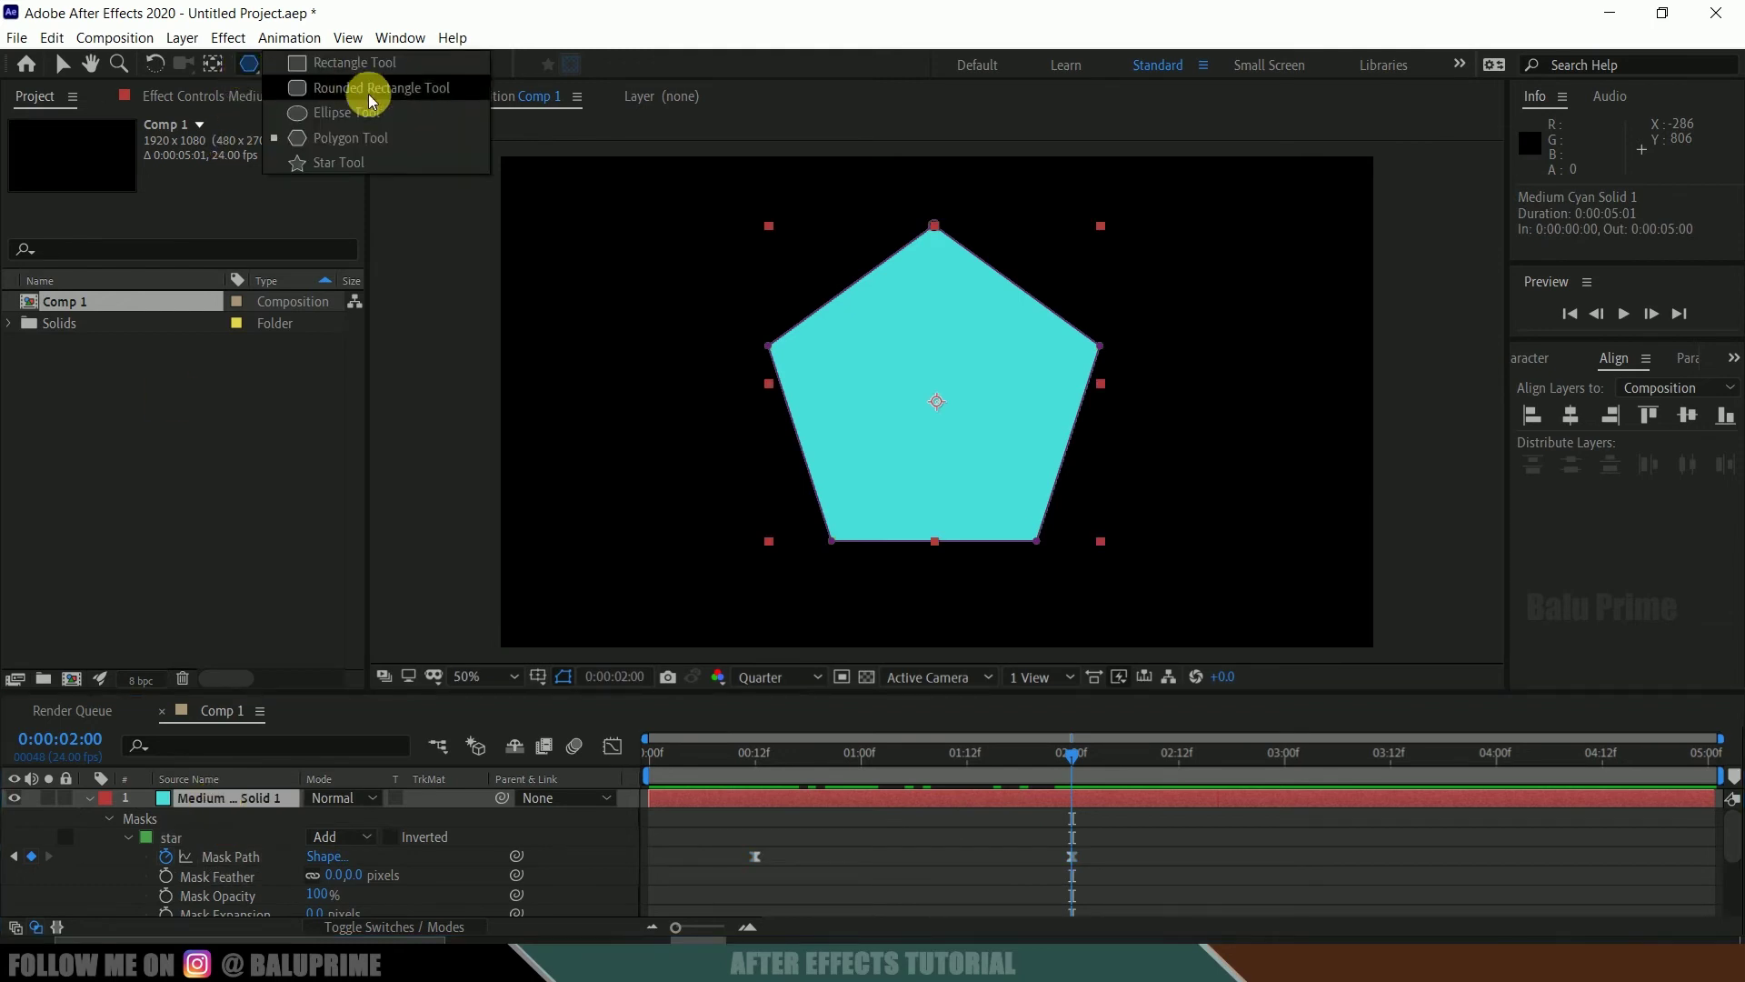
click(339, 113)
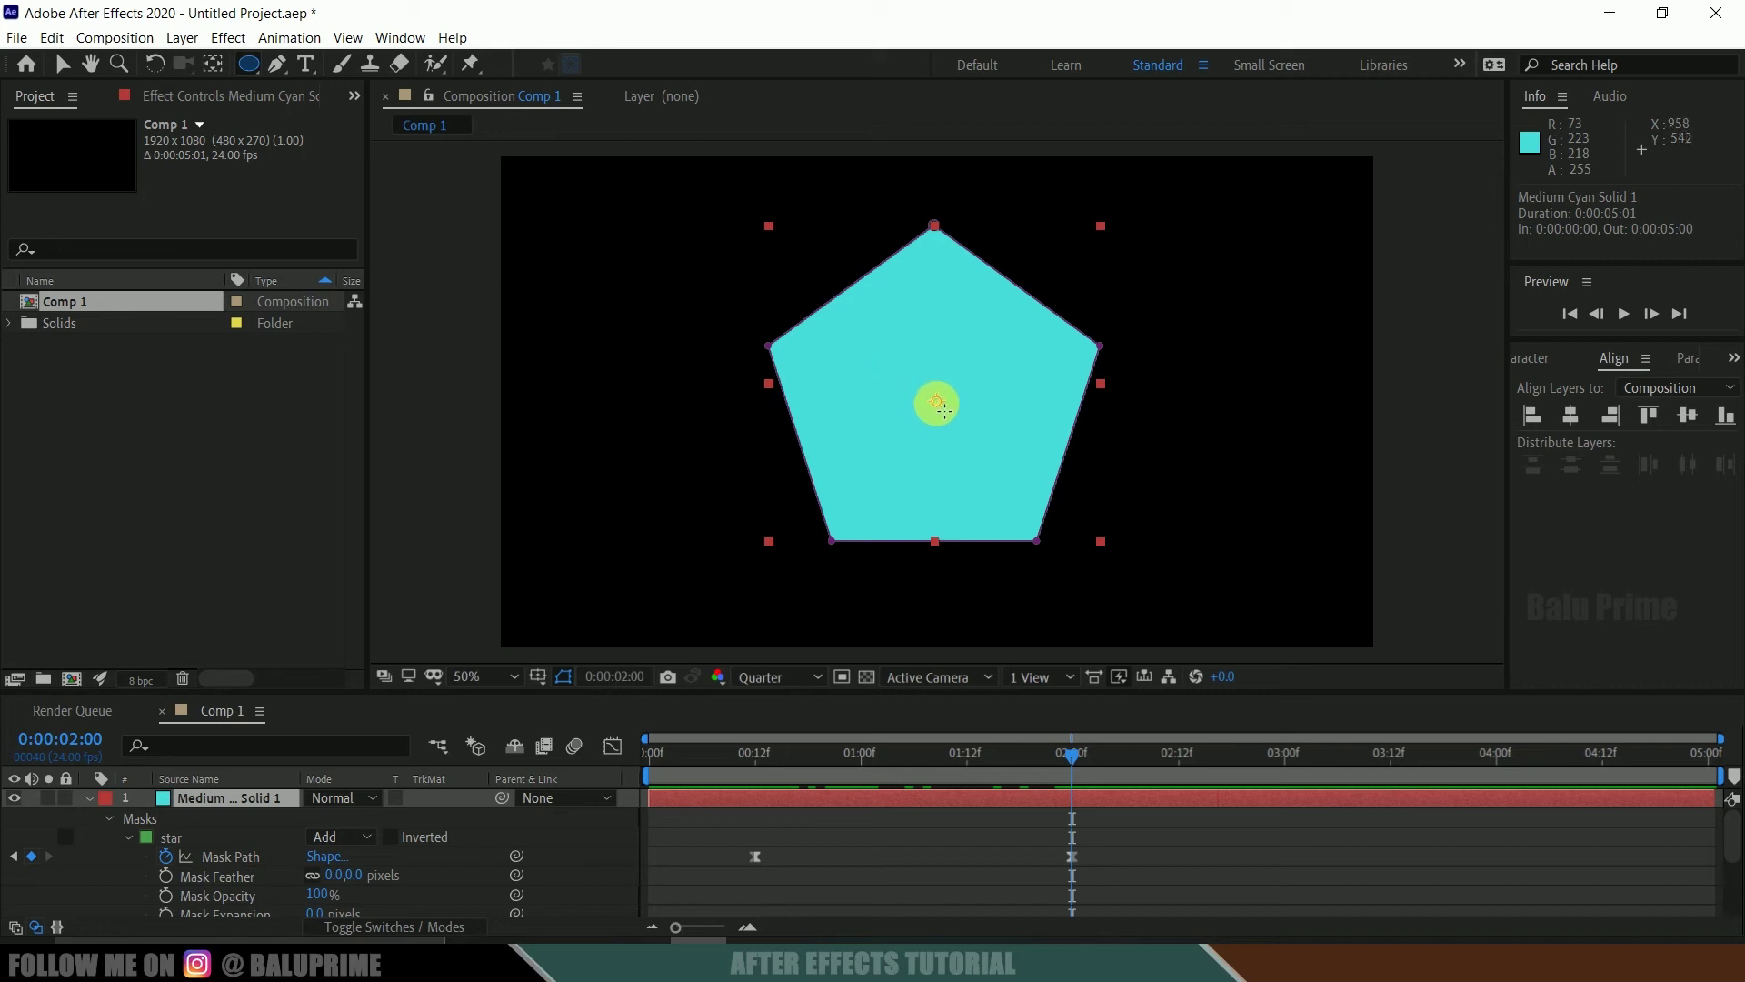
click(941, 406)
drag(942, 409, 721, 345)
Step: Nudge the circular mask until it is centred inside the polygon
key(shift+Right)
key(shift+Right)
key(shift+Right)
key(shift+Right)
key(shift+Right)
key(shift+Right)
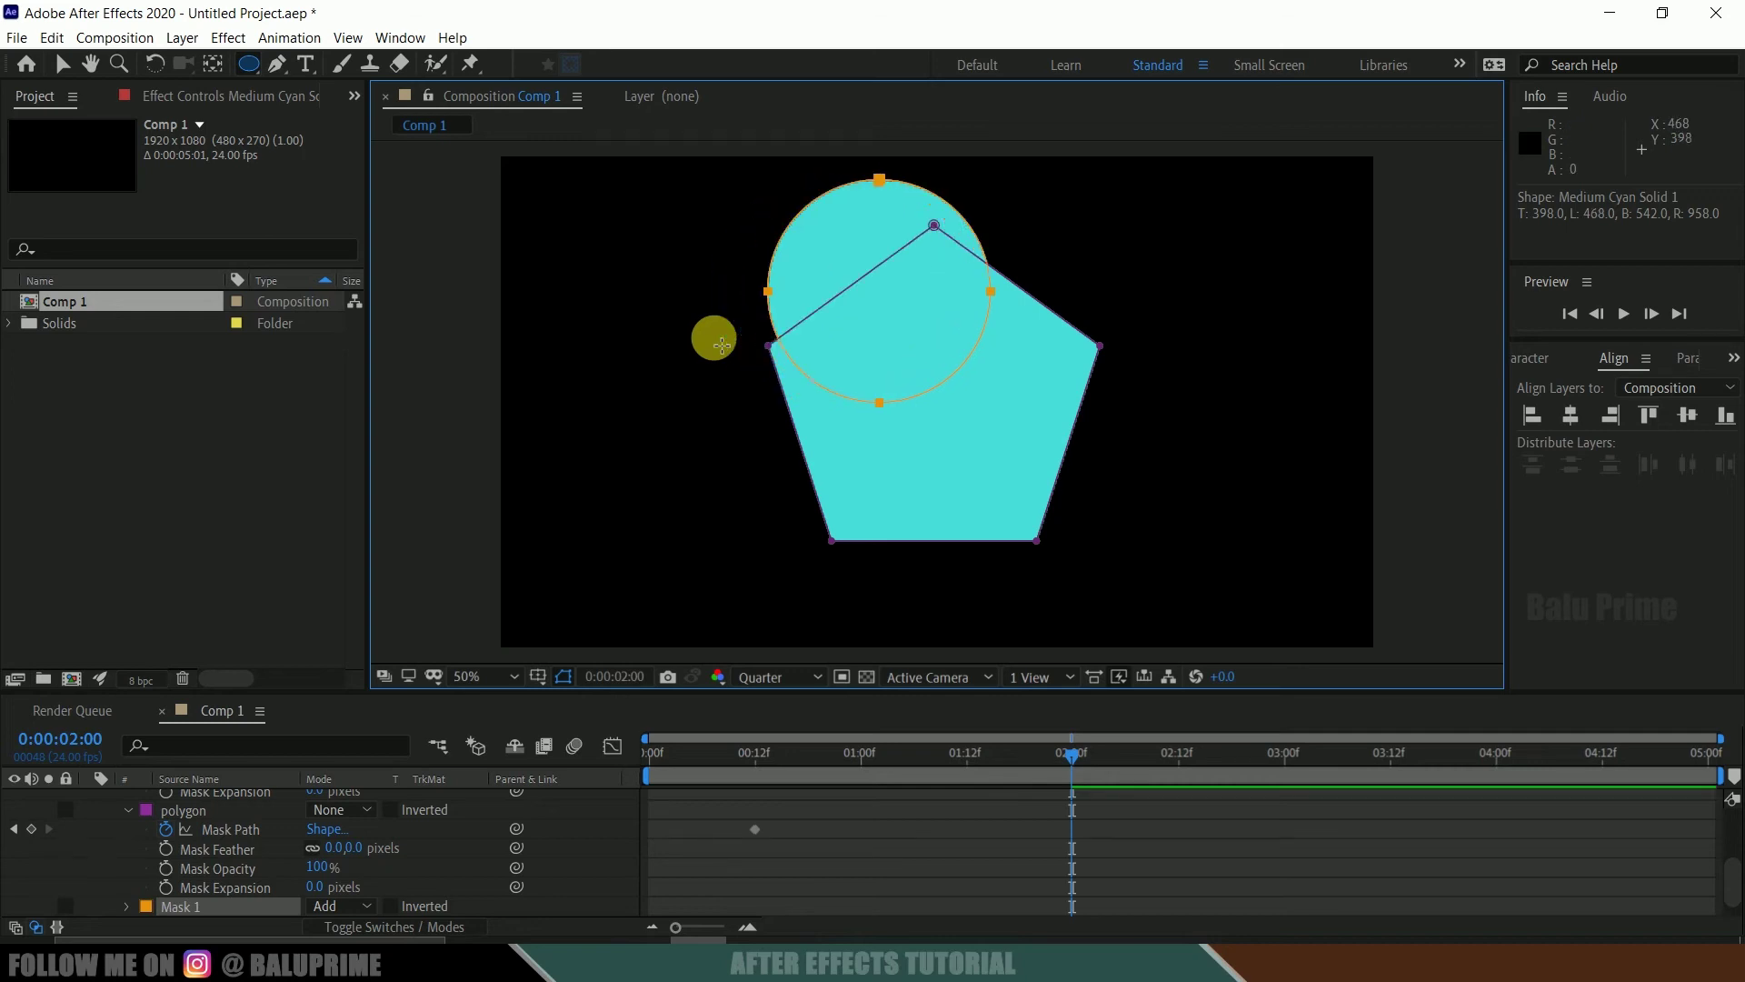
key(shift+Down)
key(shift+Down)
key(shift+Down)
key(shift+Down)
key(shift+Down)
key(shift+Down)
key(shift+Down)
key(shift+Down)
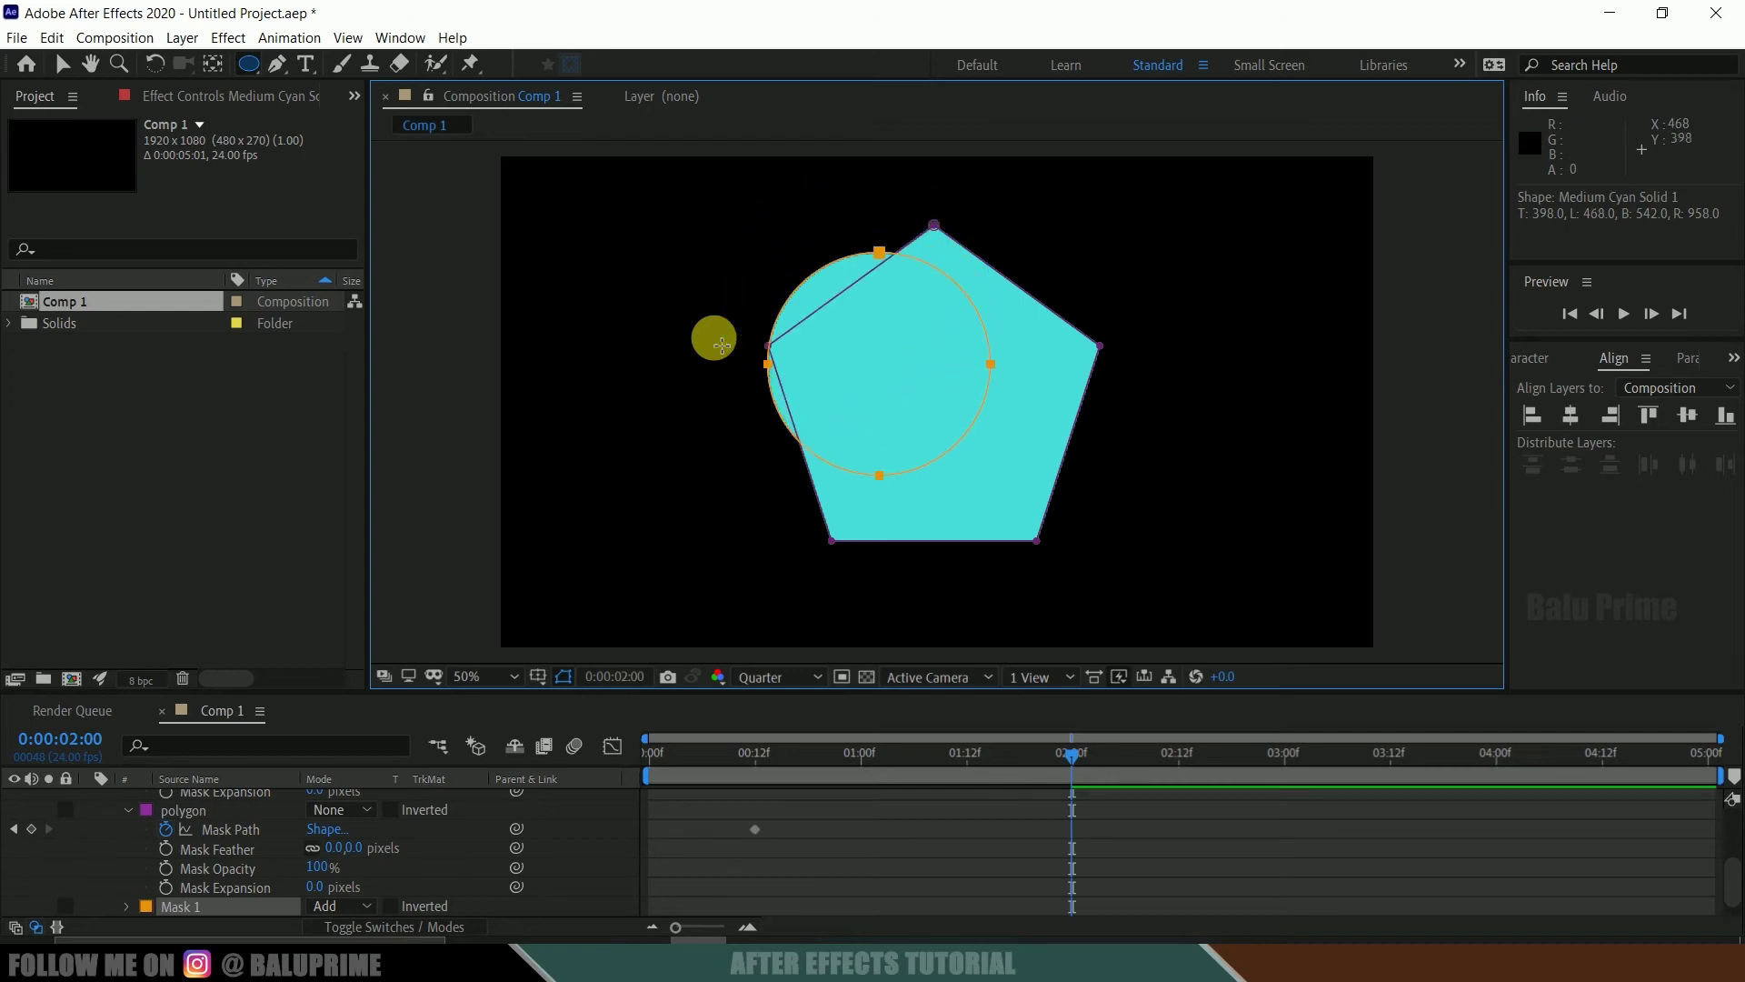
key(shift+Right)
key(shift+Right)
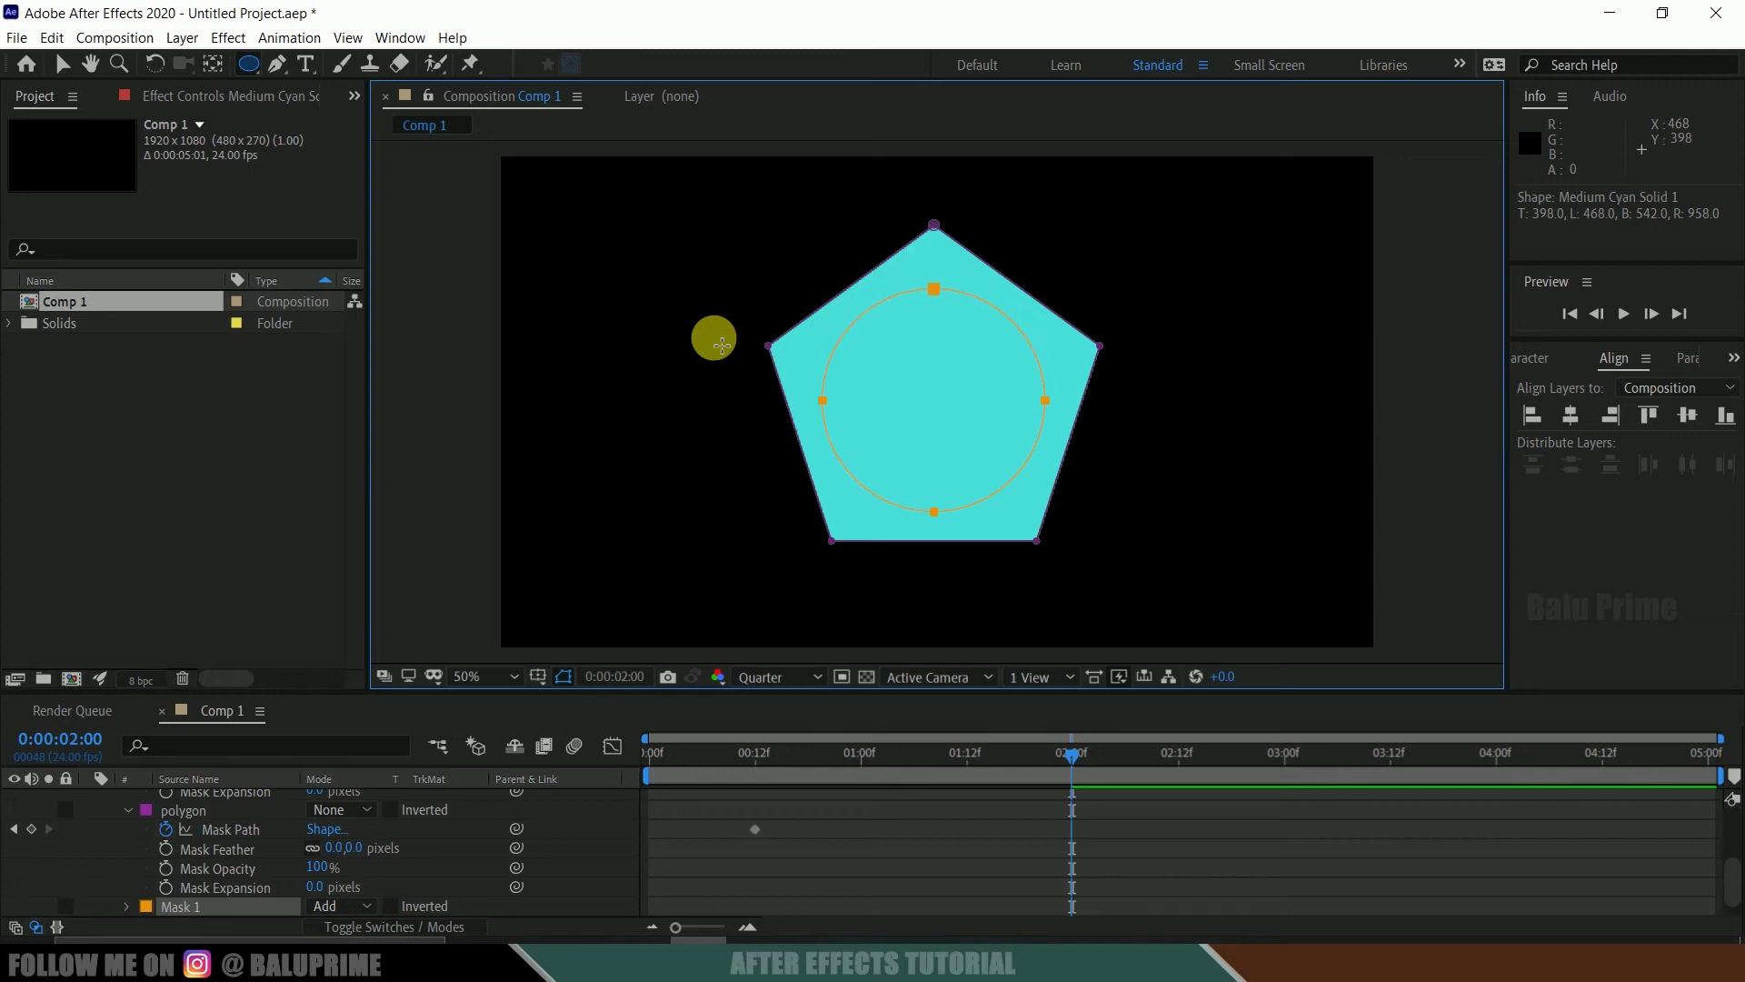
Step: Expand the circular mask, set a Mask Path keyframe for it at 0:00:02:00 and copy that keyframe
scroll(204, 871, down, 1)
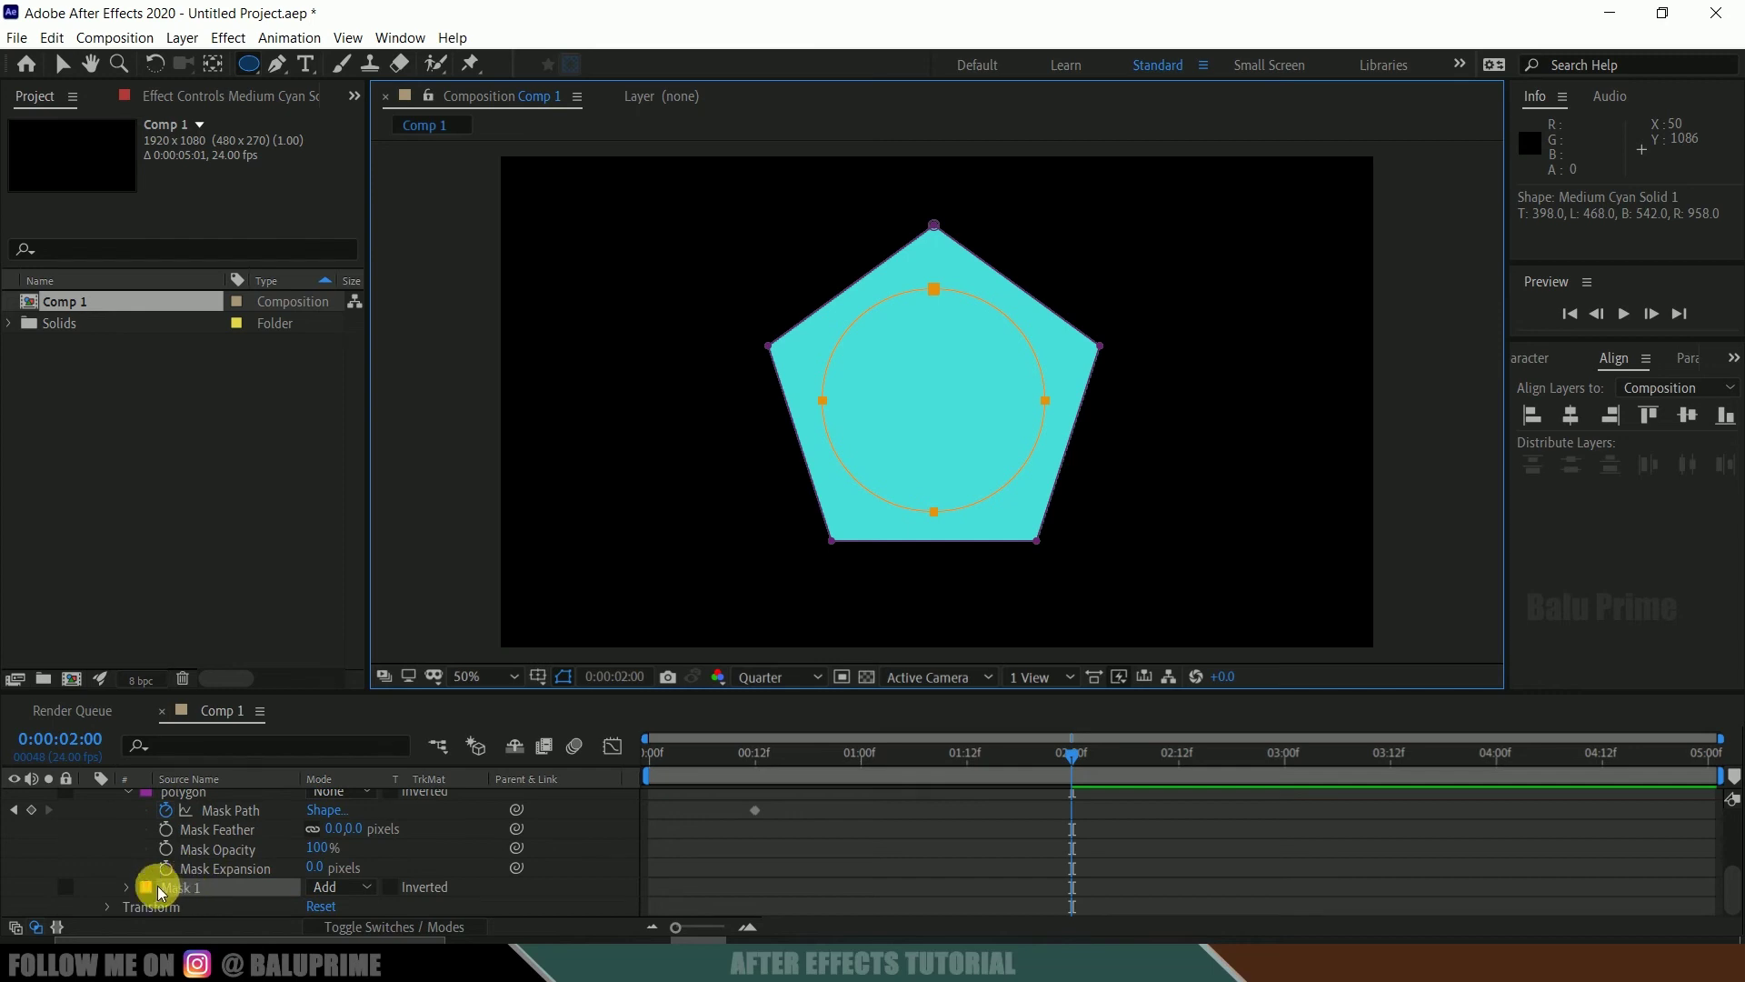
click(127, 888)
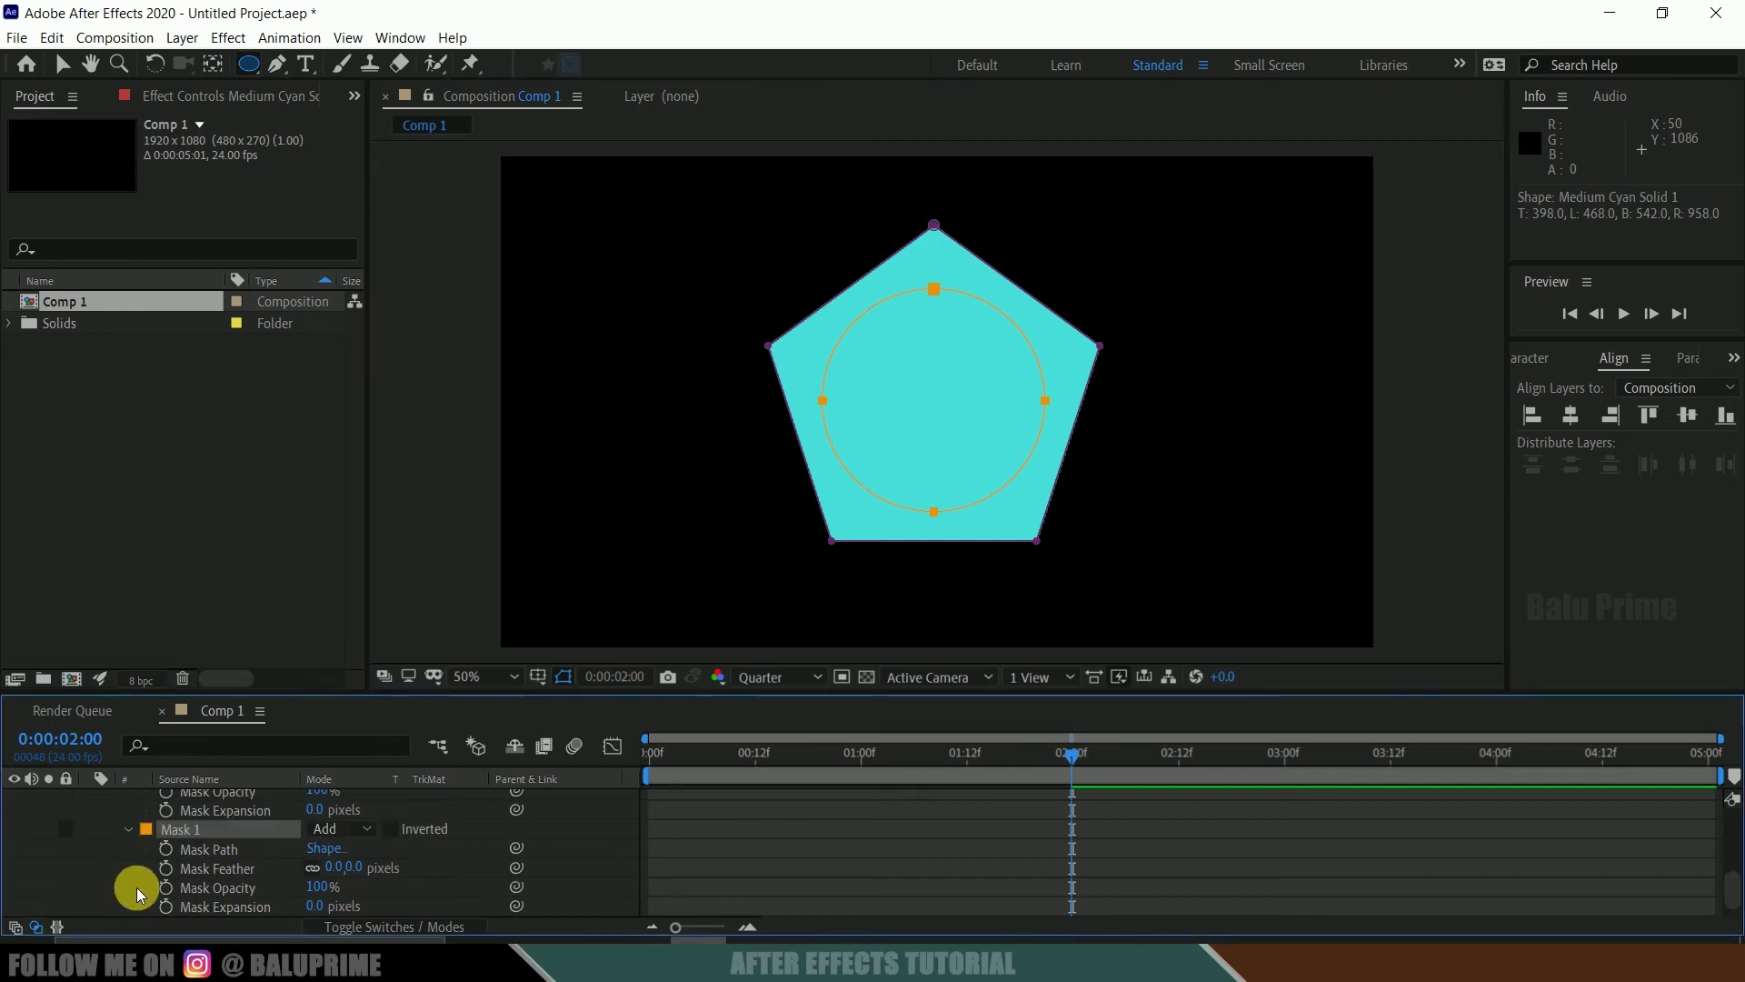
click(166, 850)
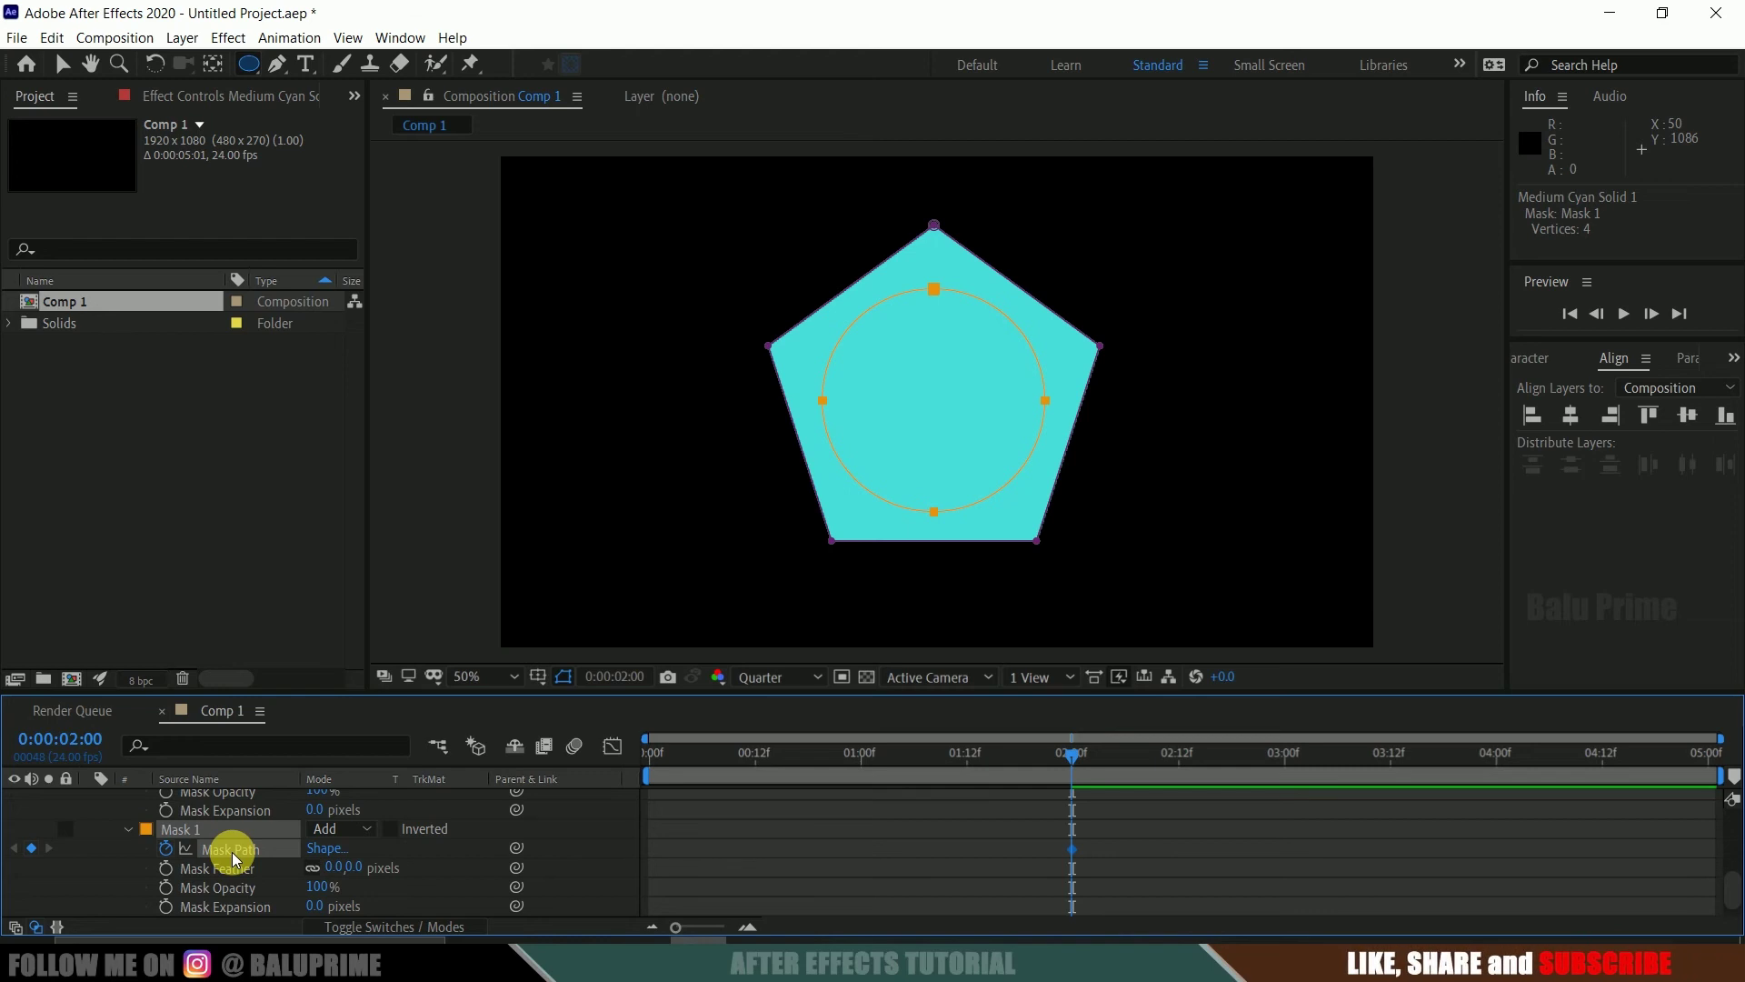
click(13, 39)
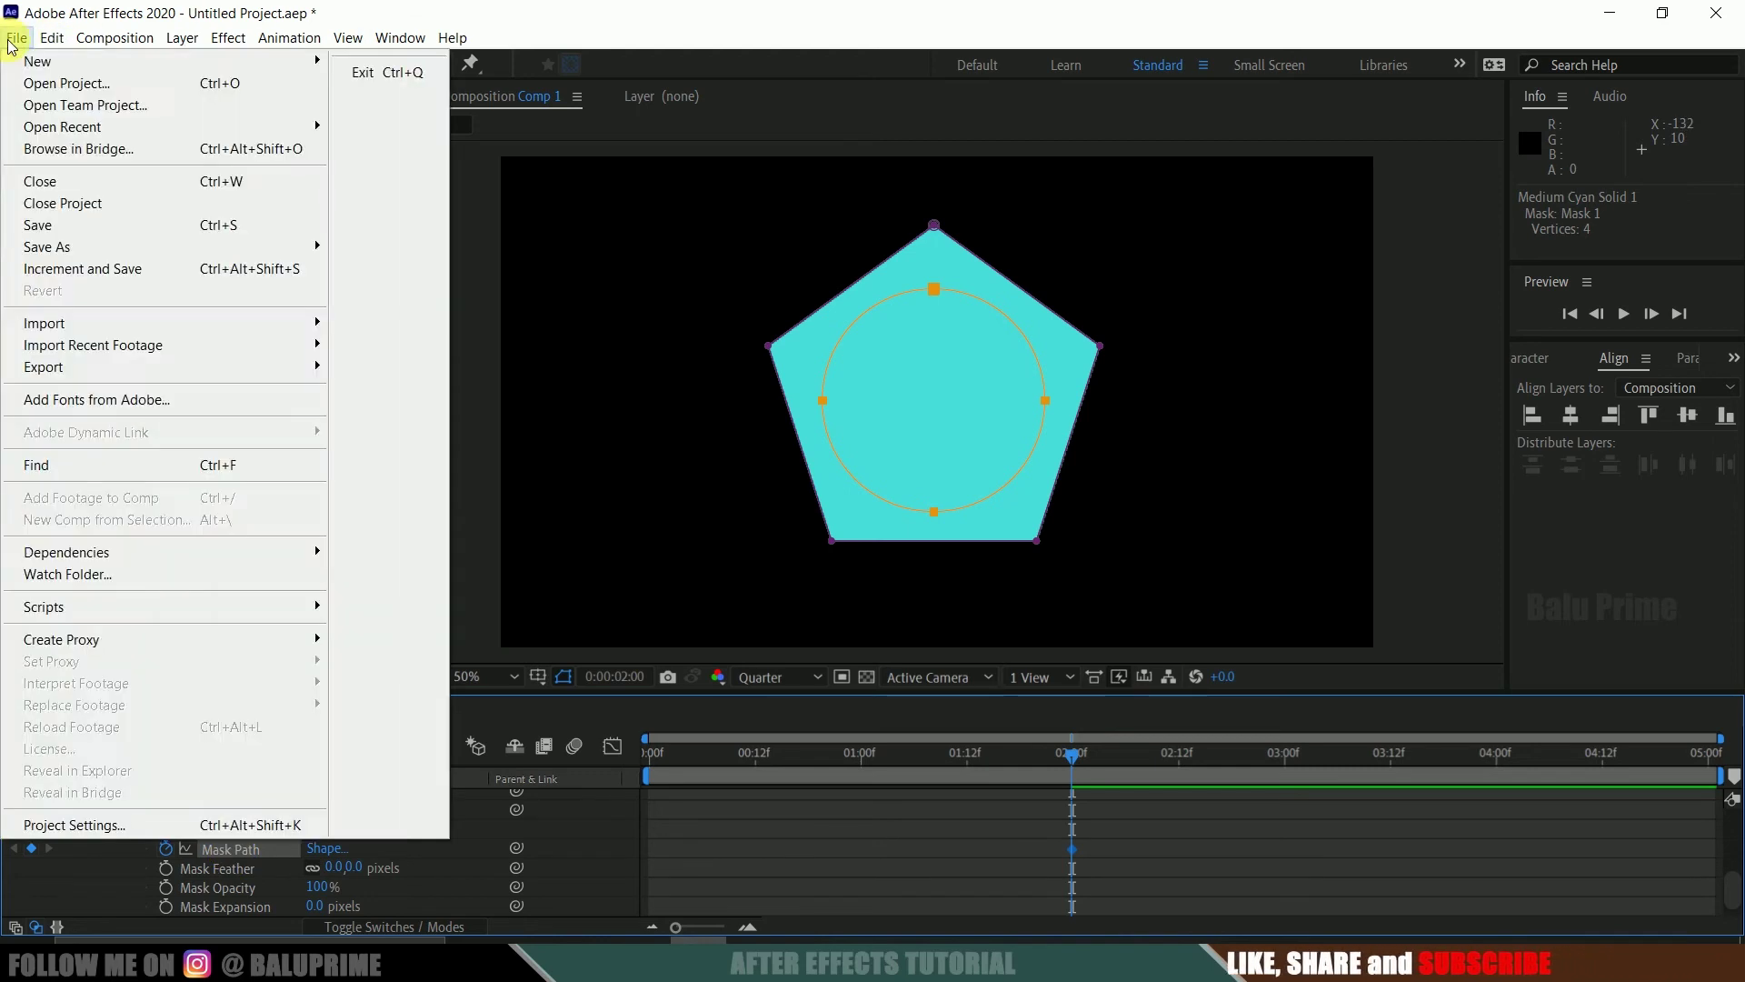
mouse_move(52, 38)
click(103, 165)
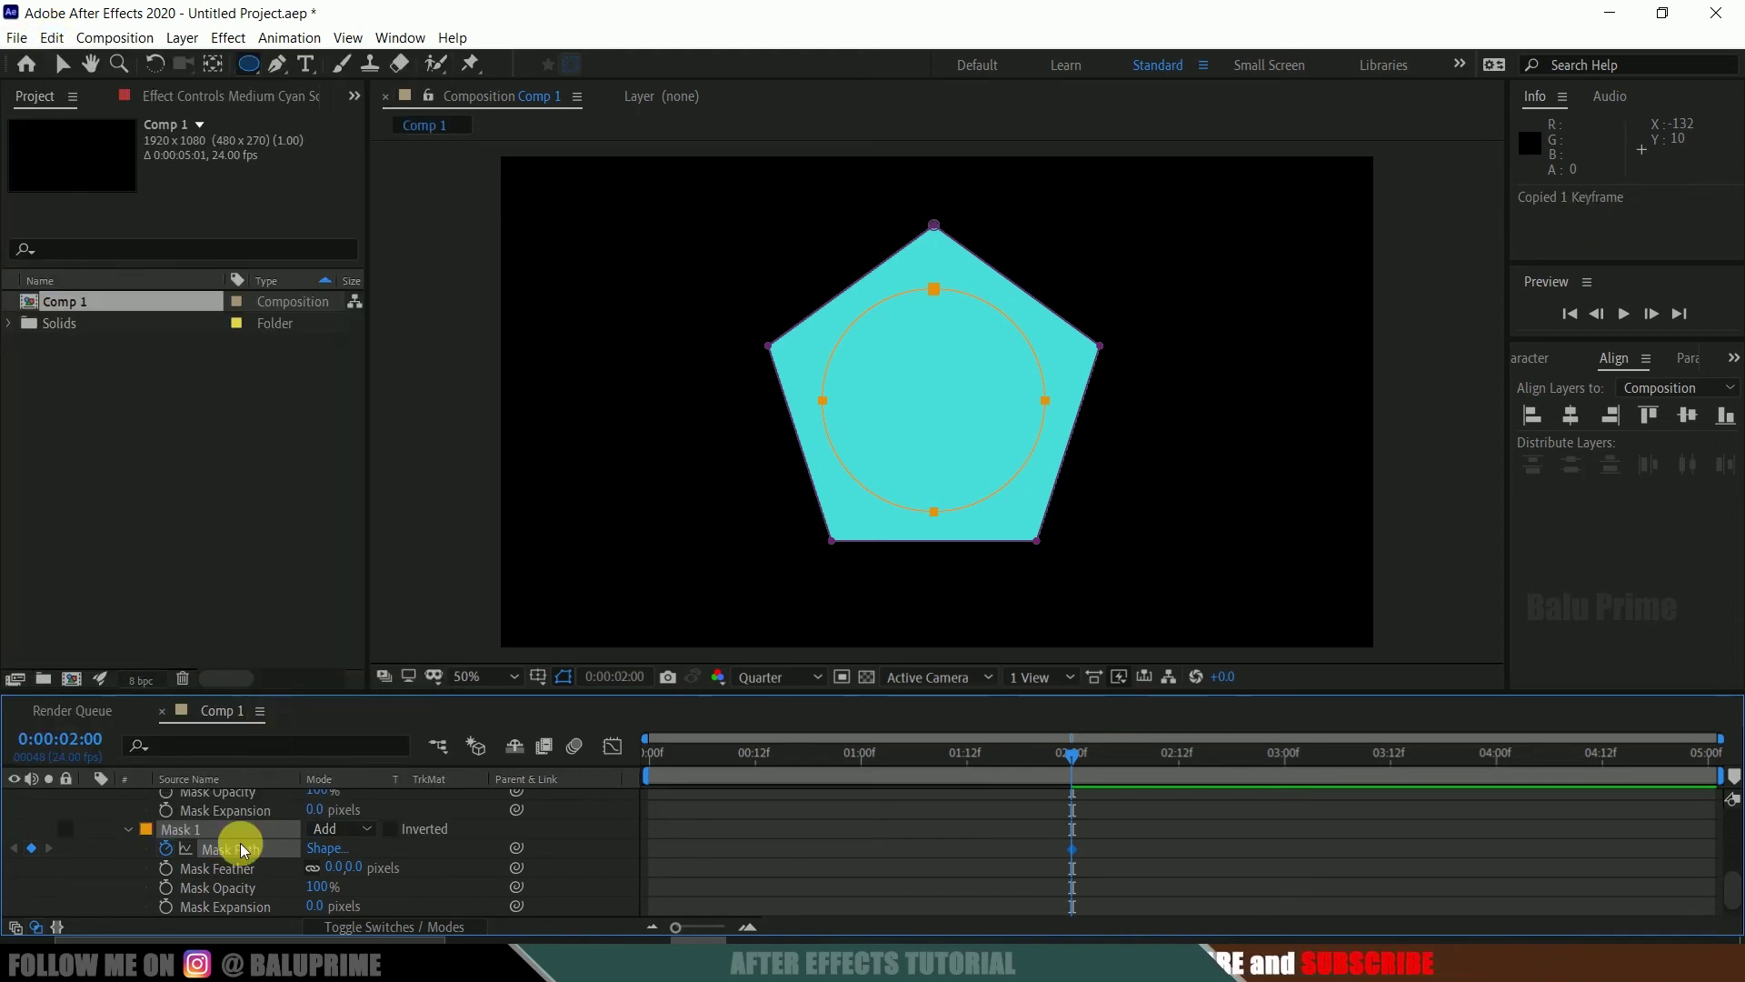
Step: Paste the copied circle keyframe into the star mask's Mask Path at 0:00:03:12
scroll(234, 840, up, 3)
drag(1073, 766, 1393, 803)
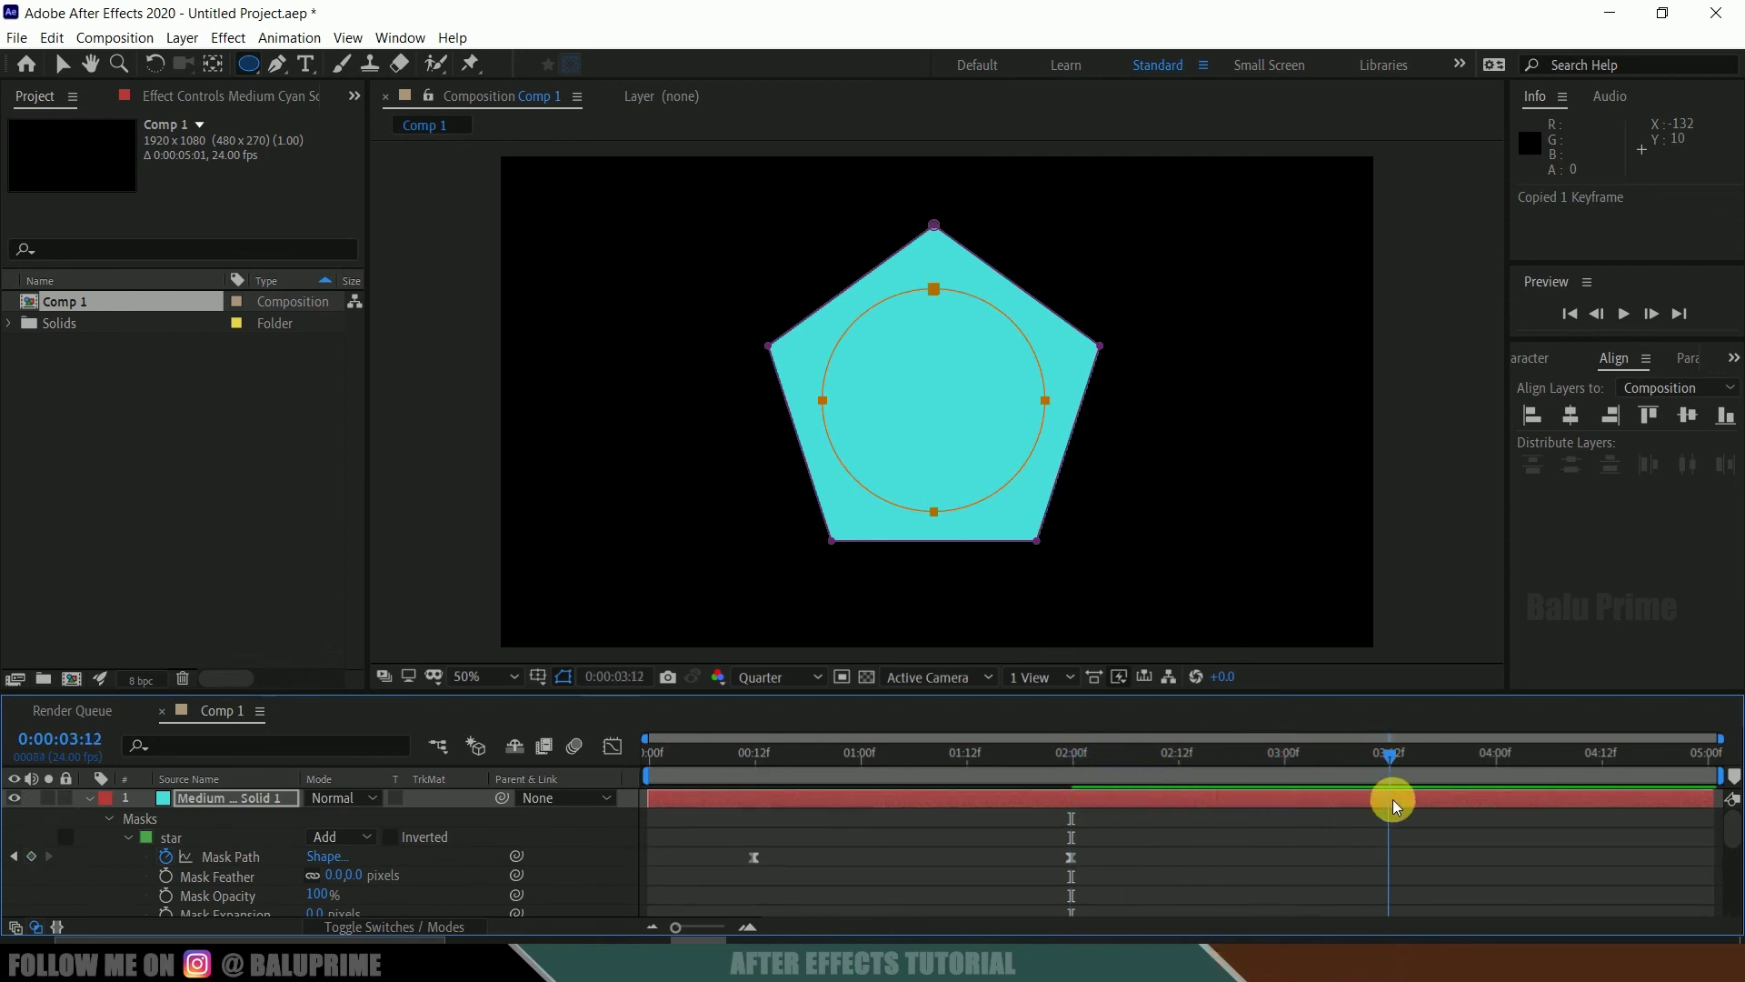
click(231, 856)
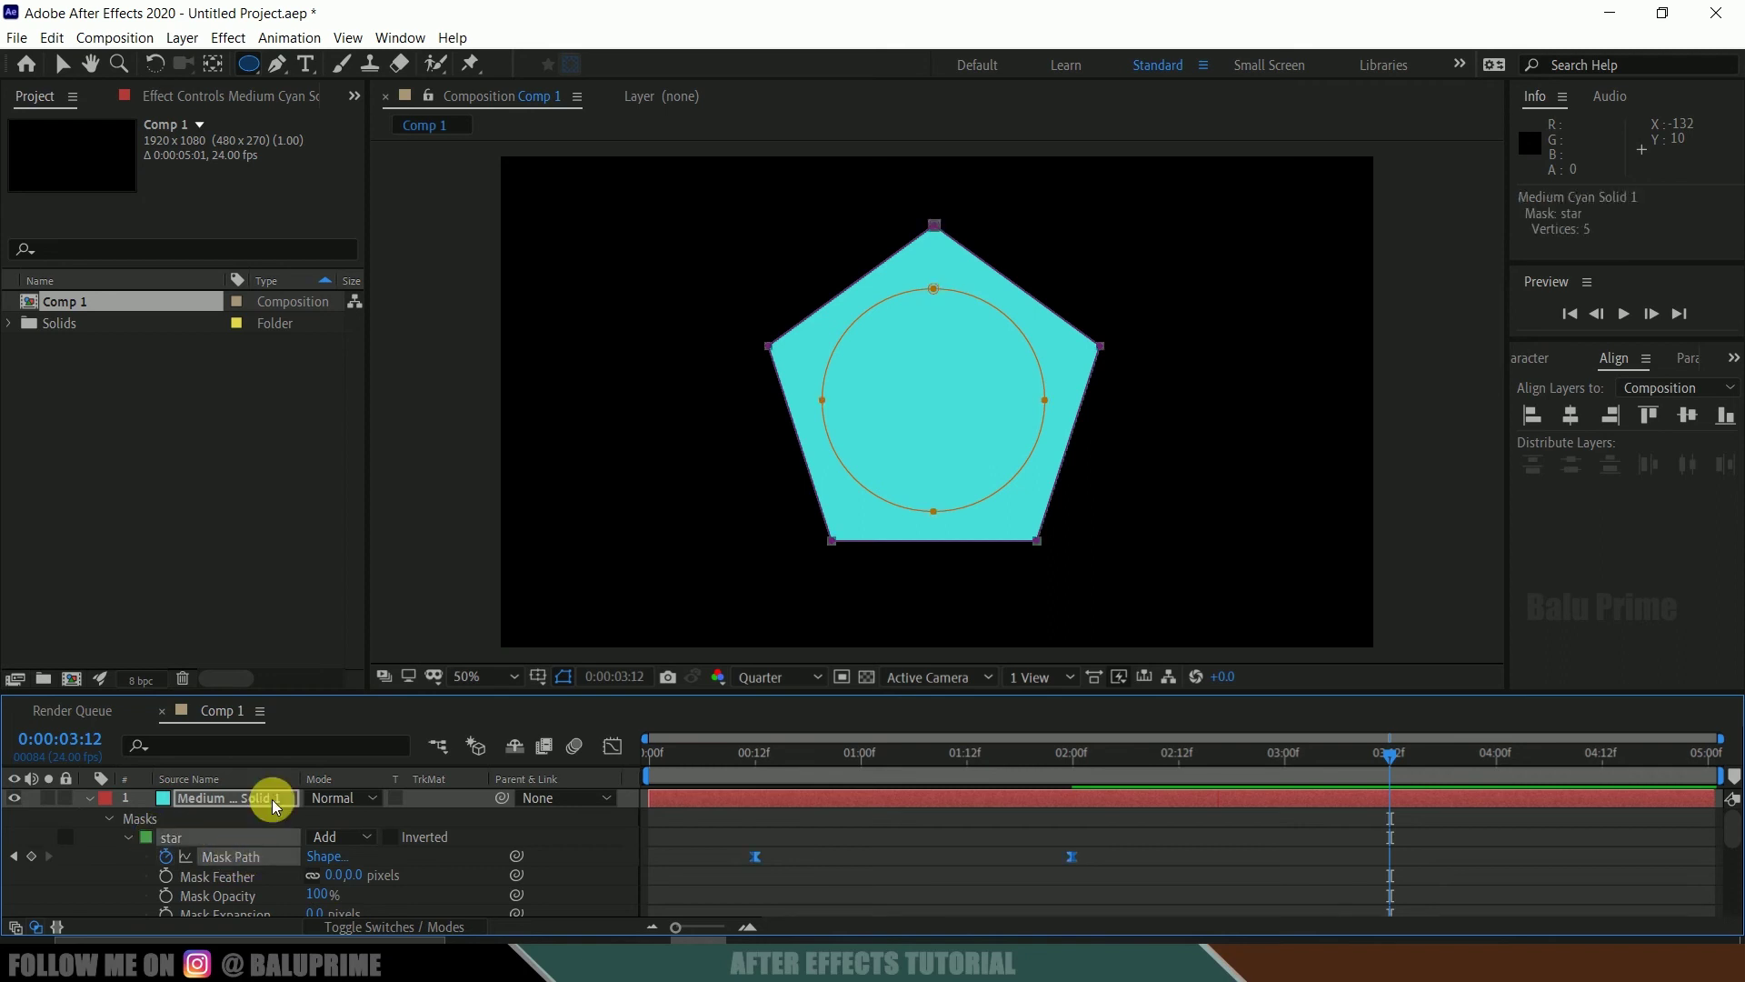
click(41, 34)
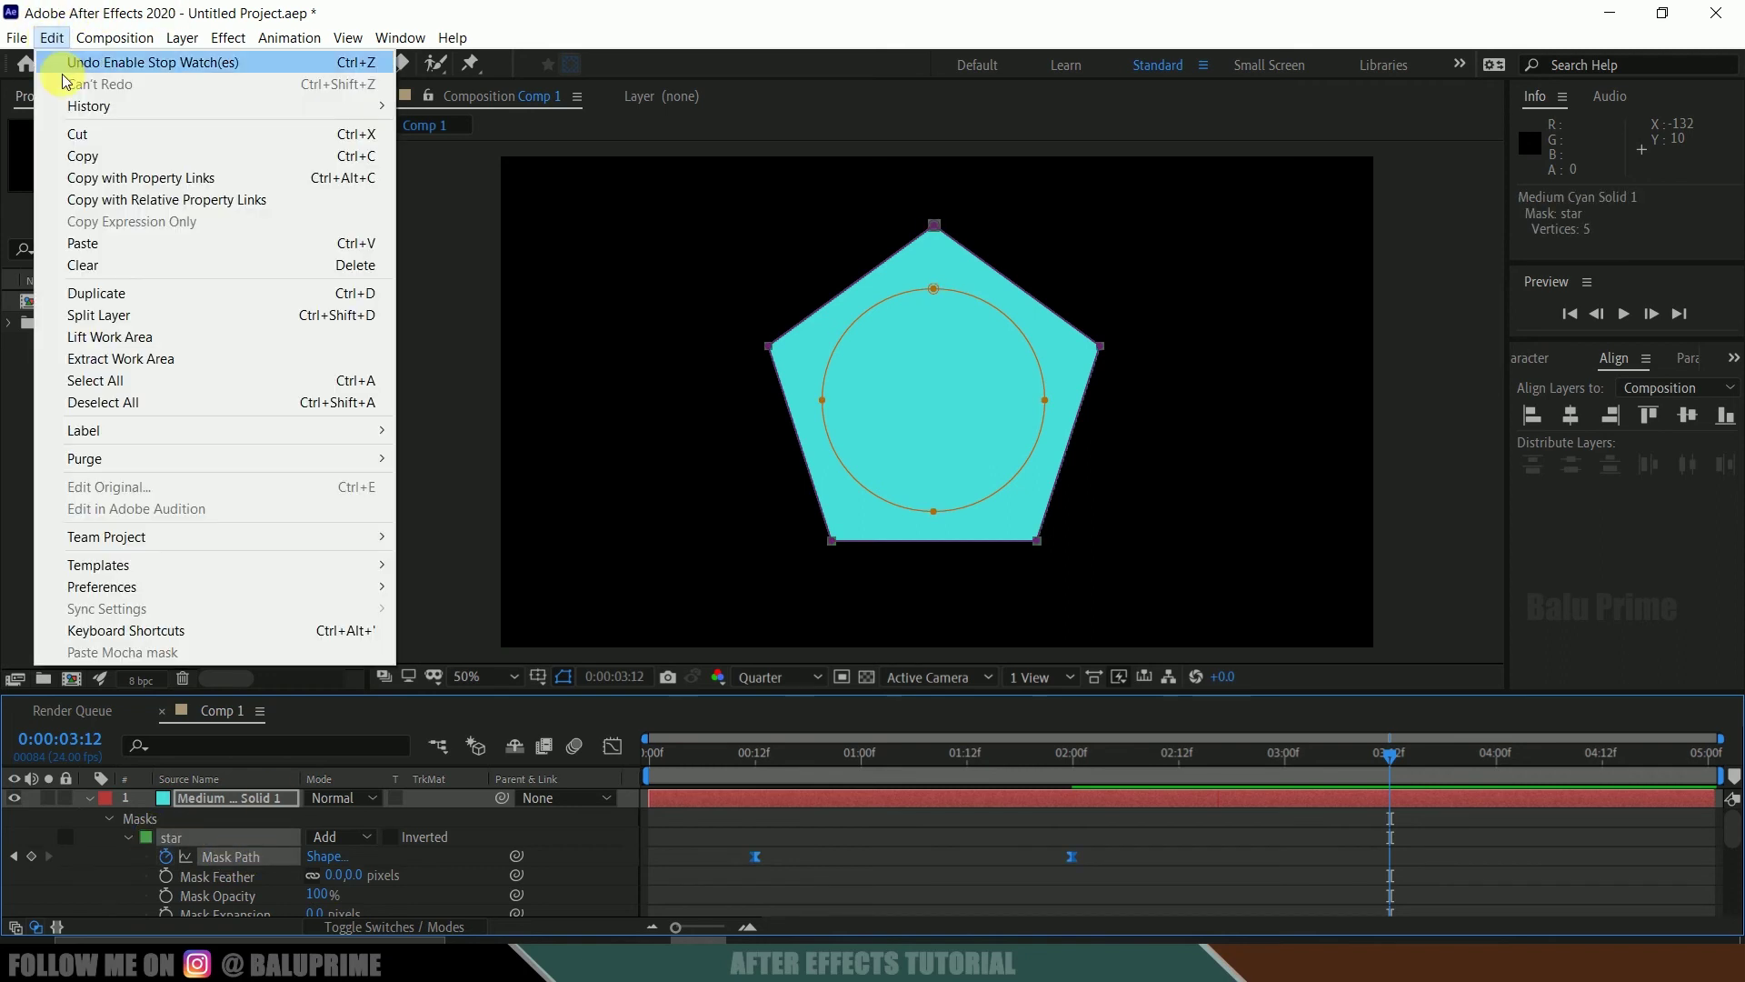
click(89, 234)
Step: Set the mode of the circular mask, Mask 1, to None
scroll(1147, 834, down, 4)
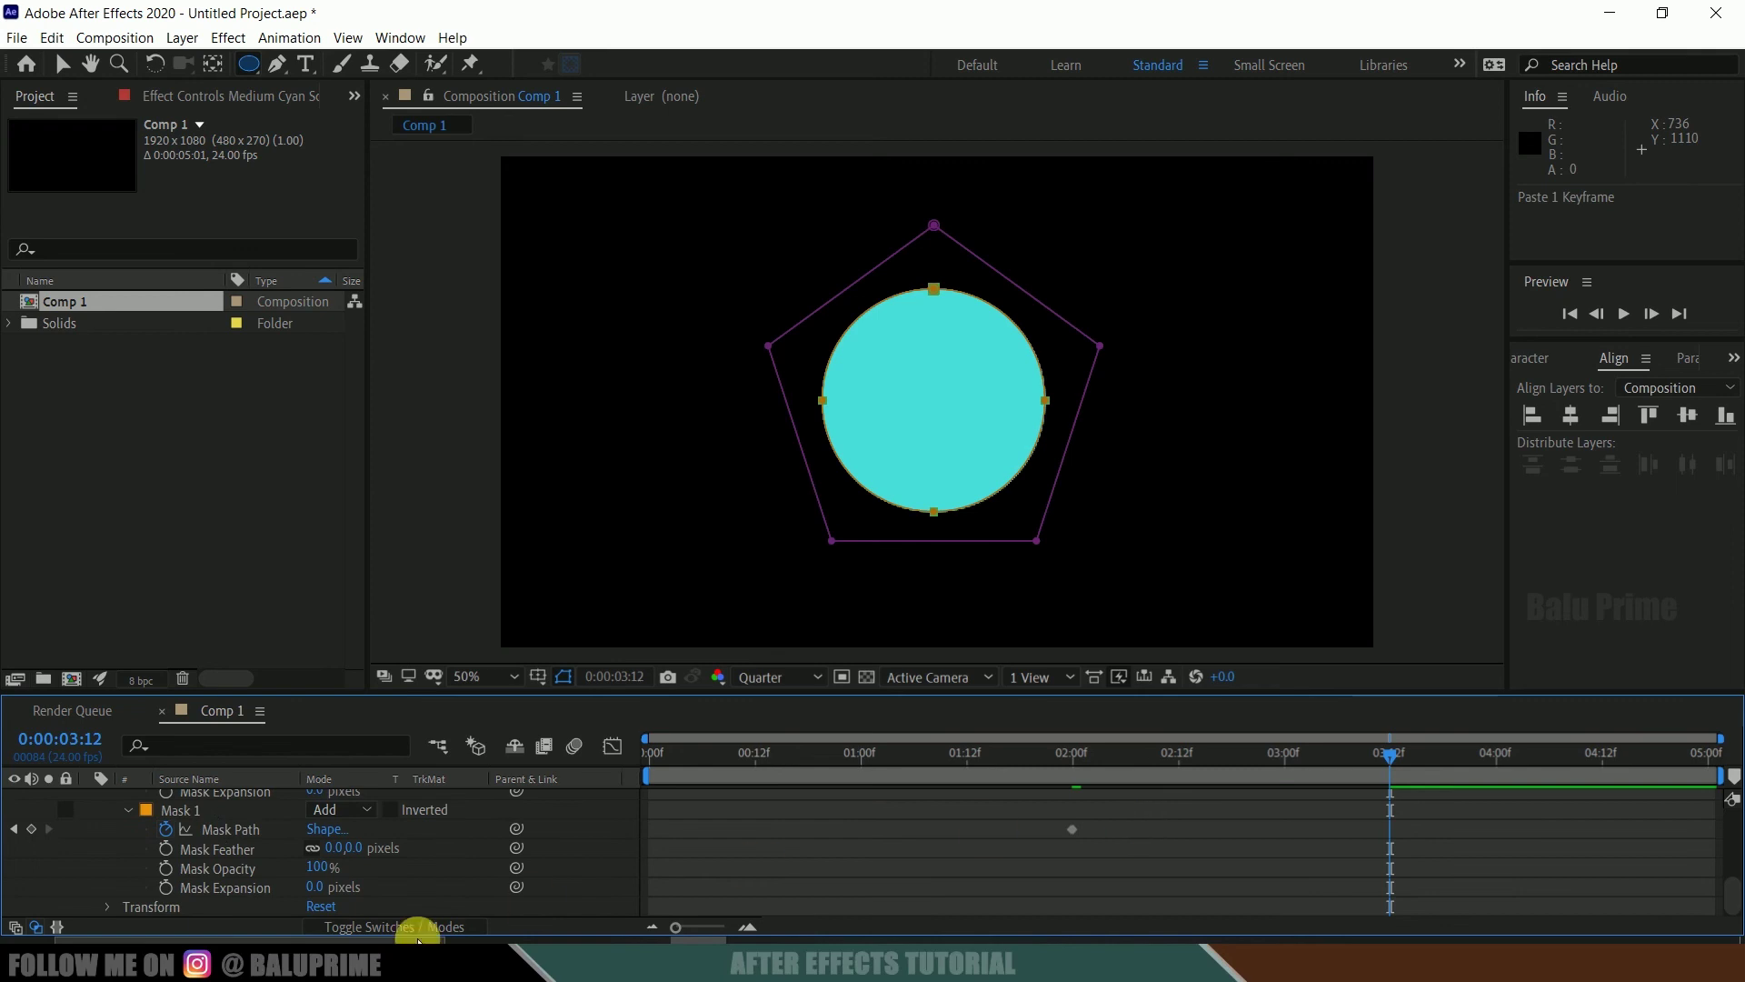
click(204, 810)
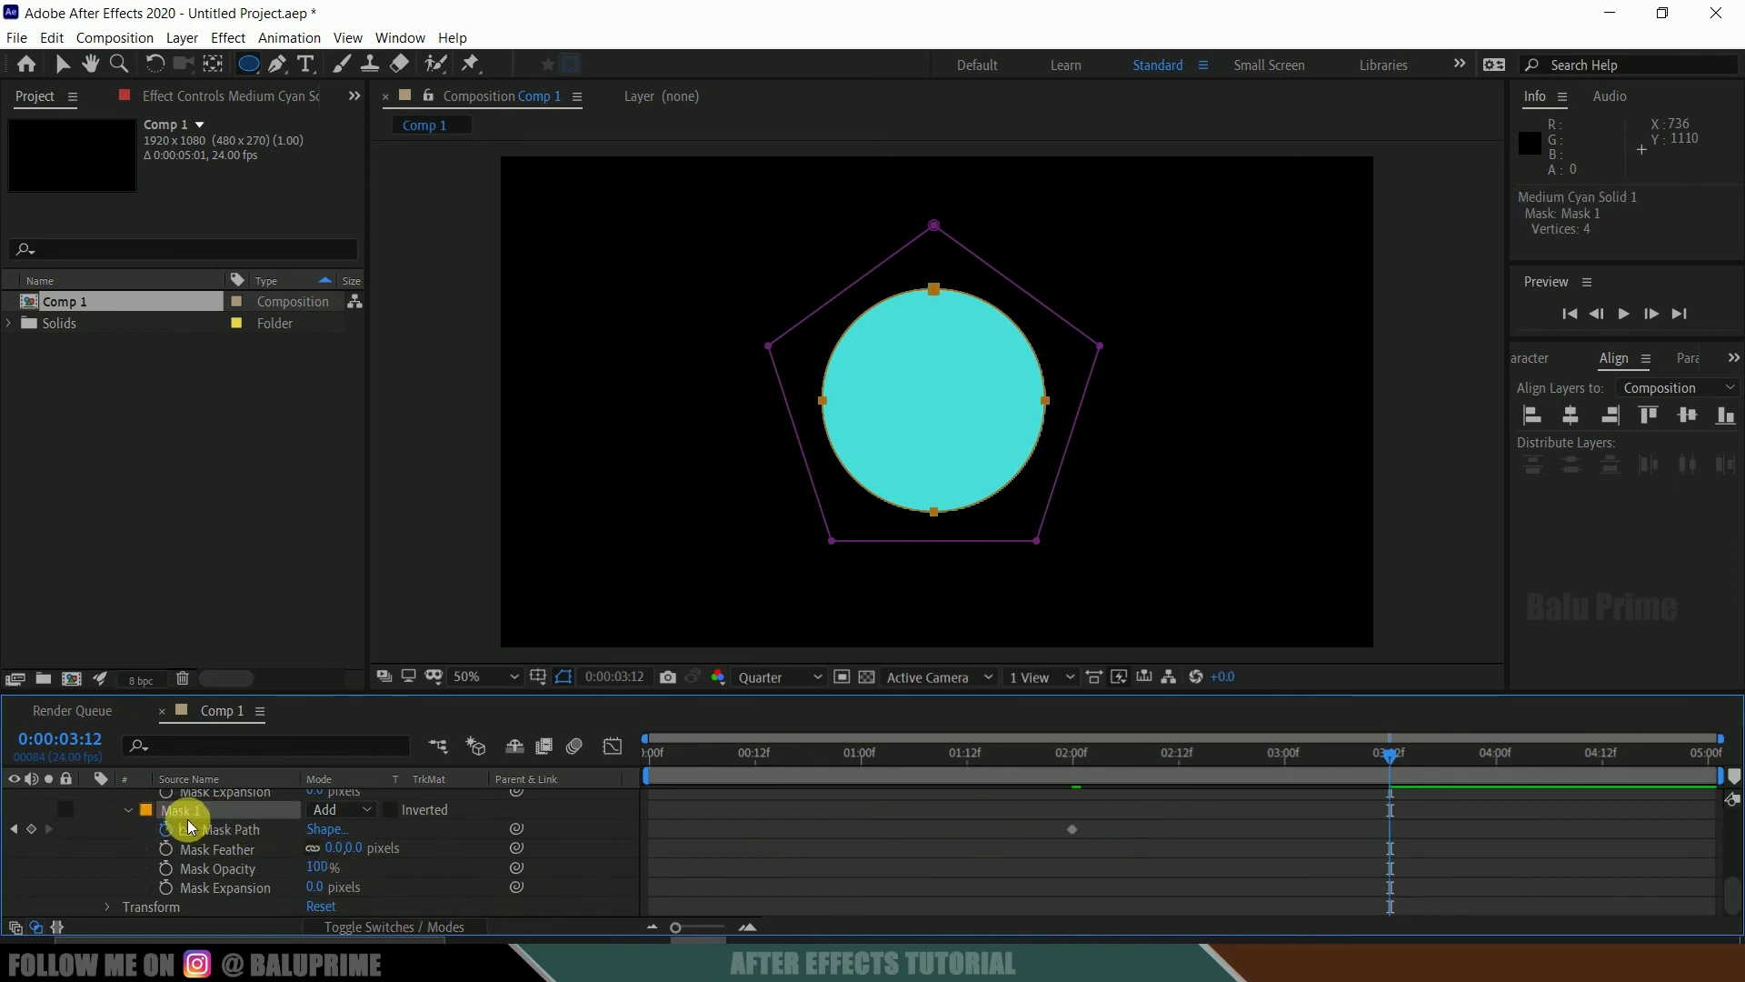
click(336, 809)
click(371, 657)
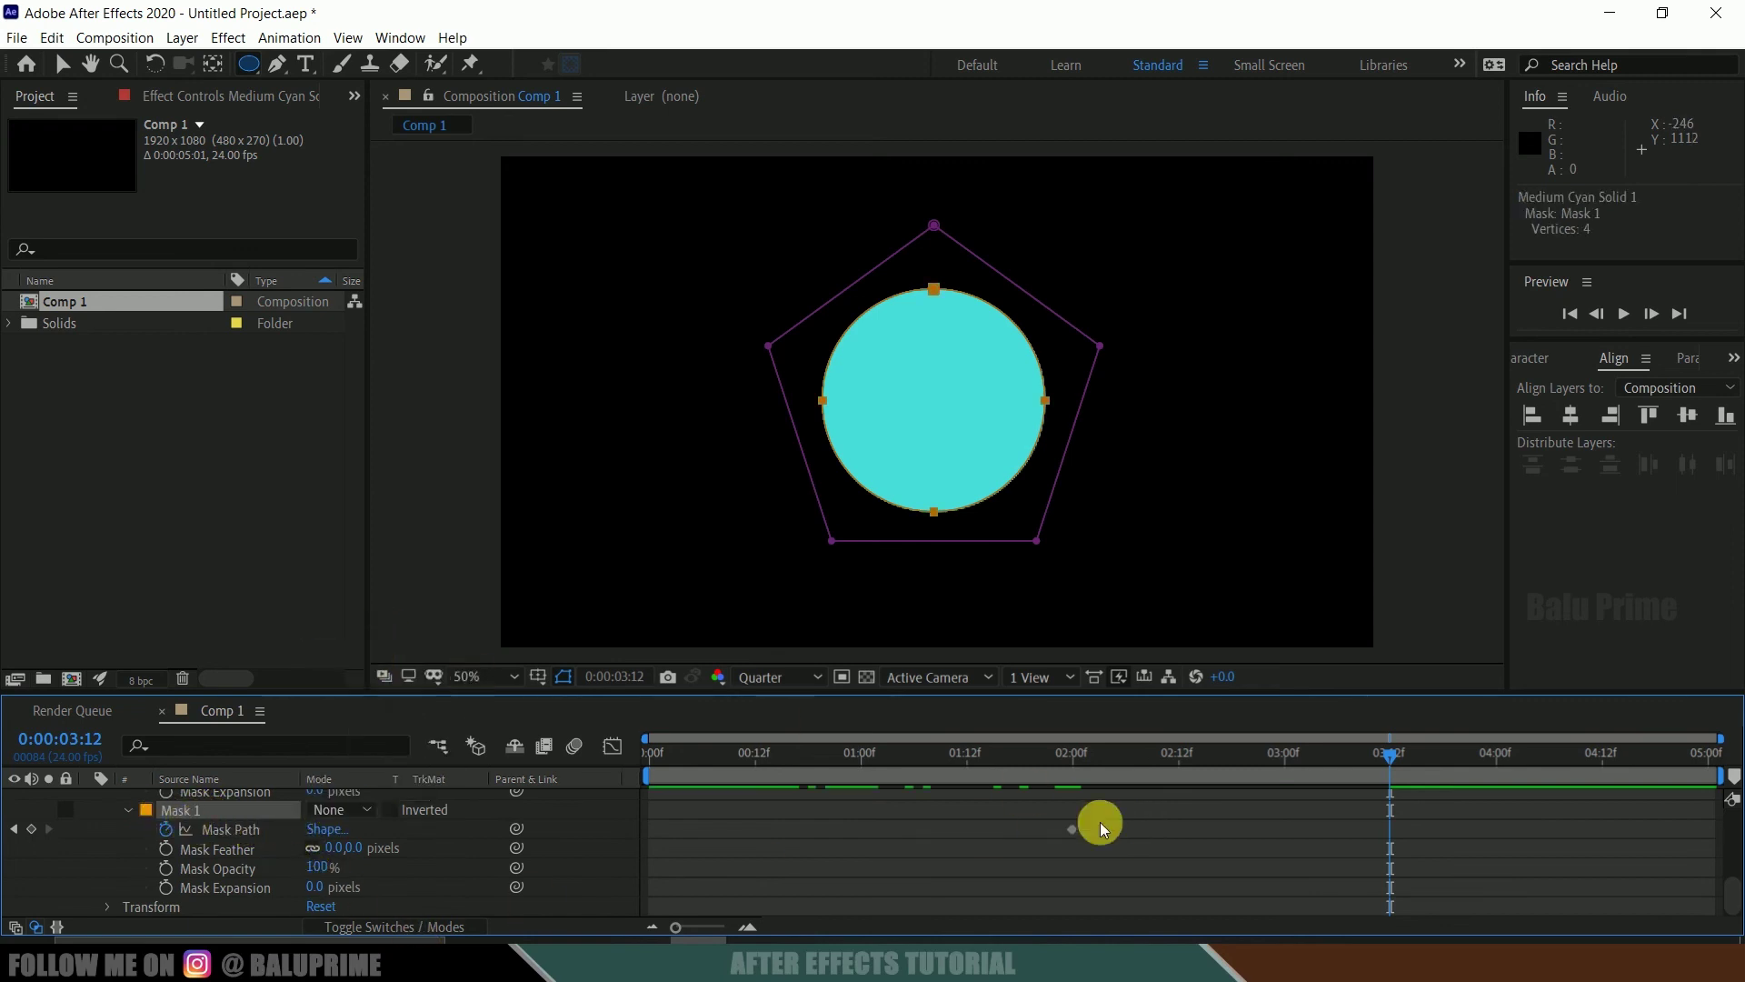
Step: Apply Easy Ease to all three star Mask Path keyframes and play back the morph
scroll(1203, 844, up, 4)
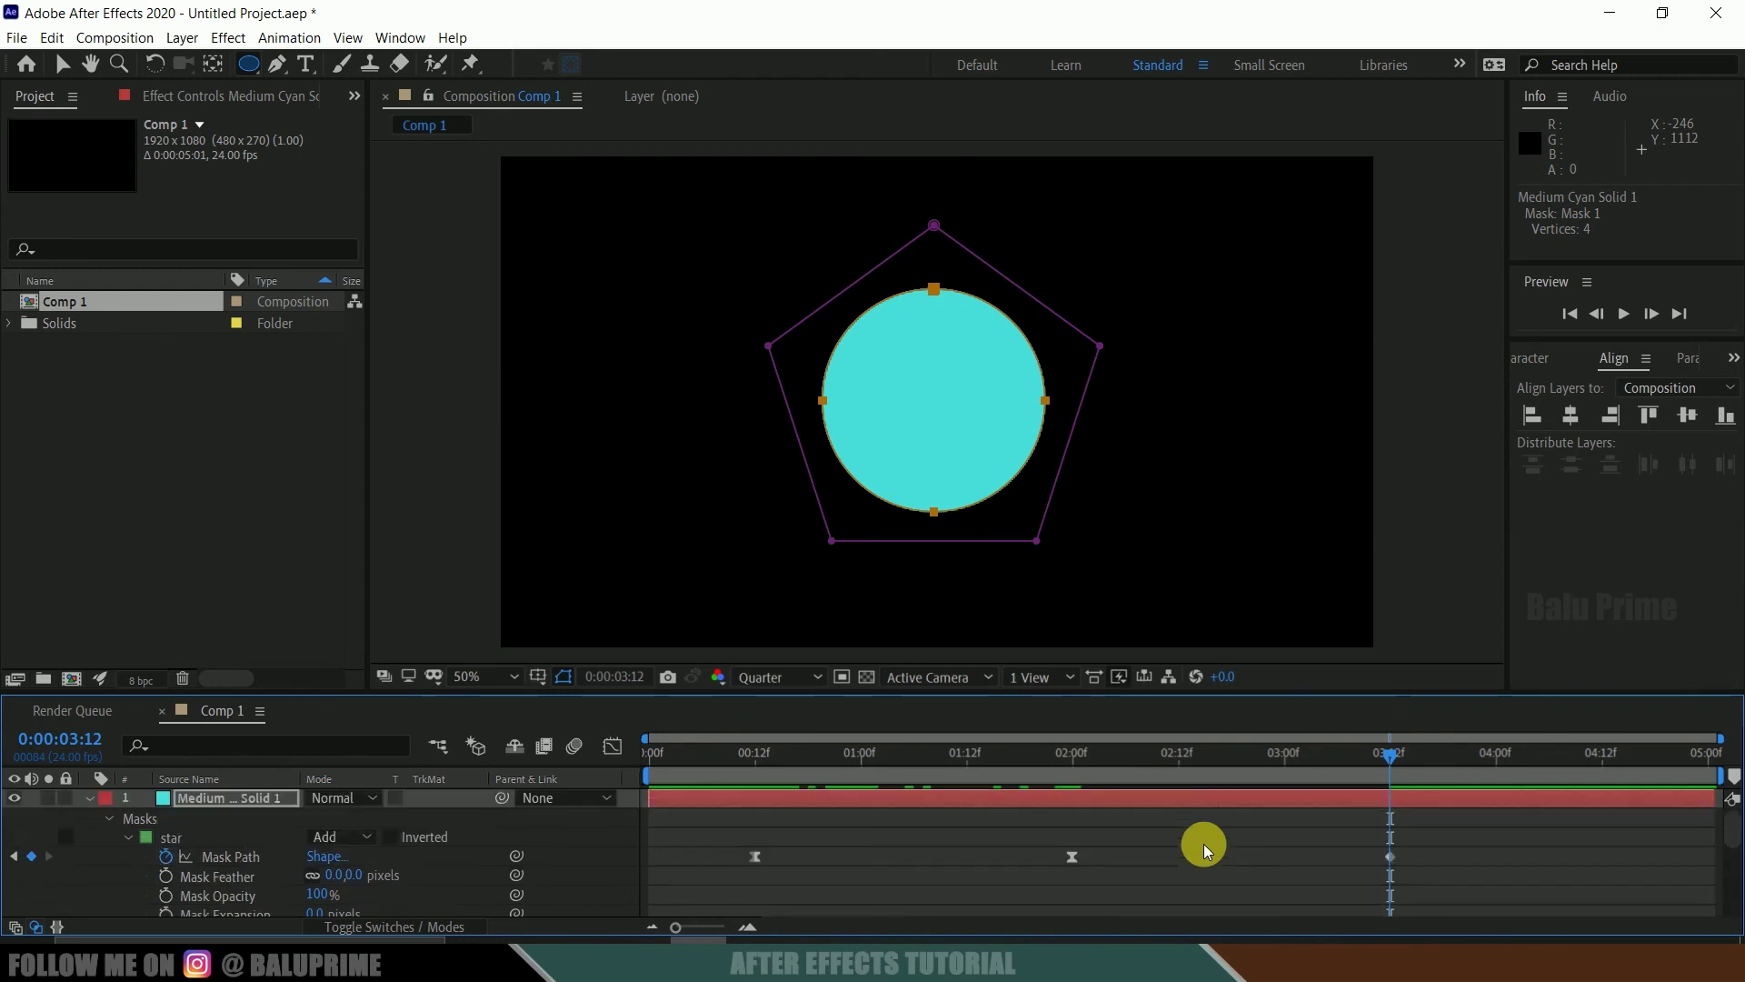
drag(723, 836, 1573, 869)
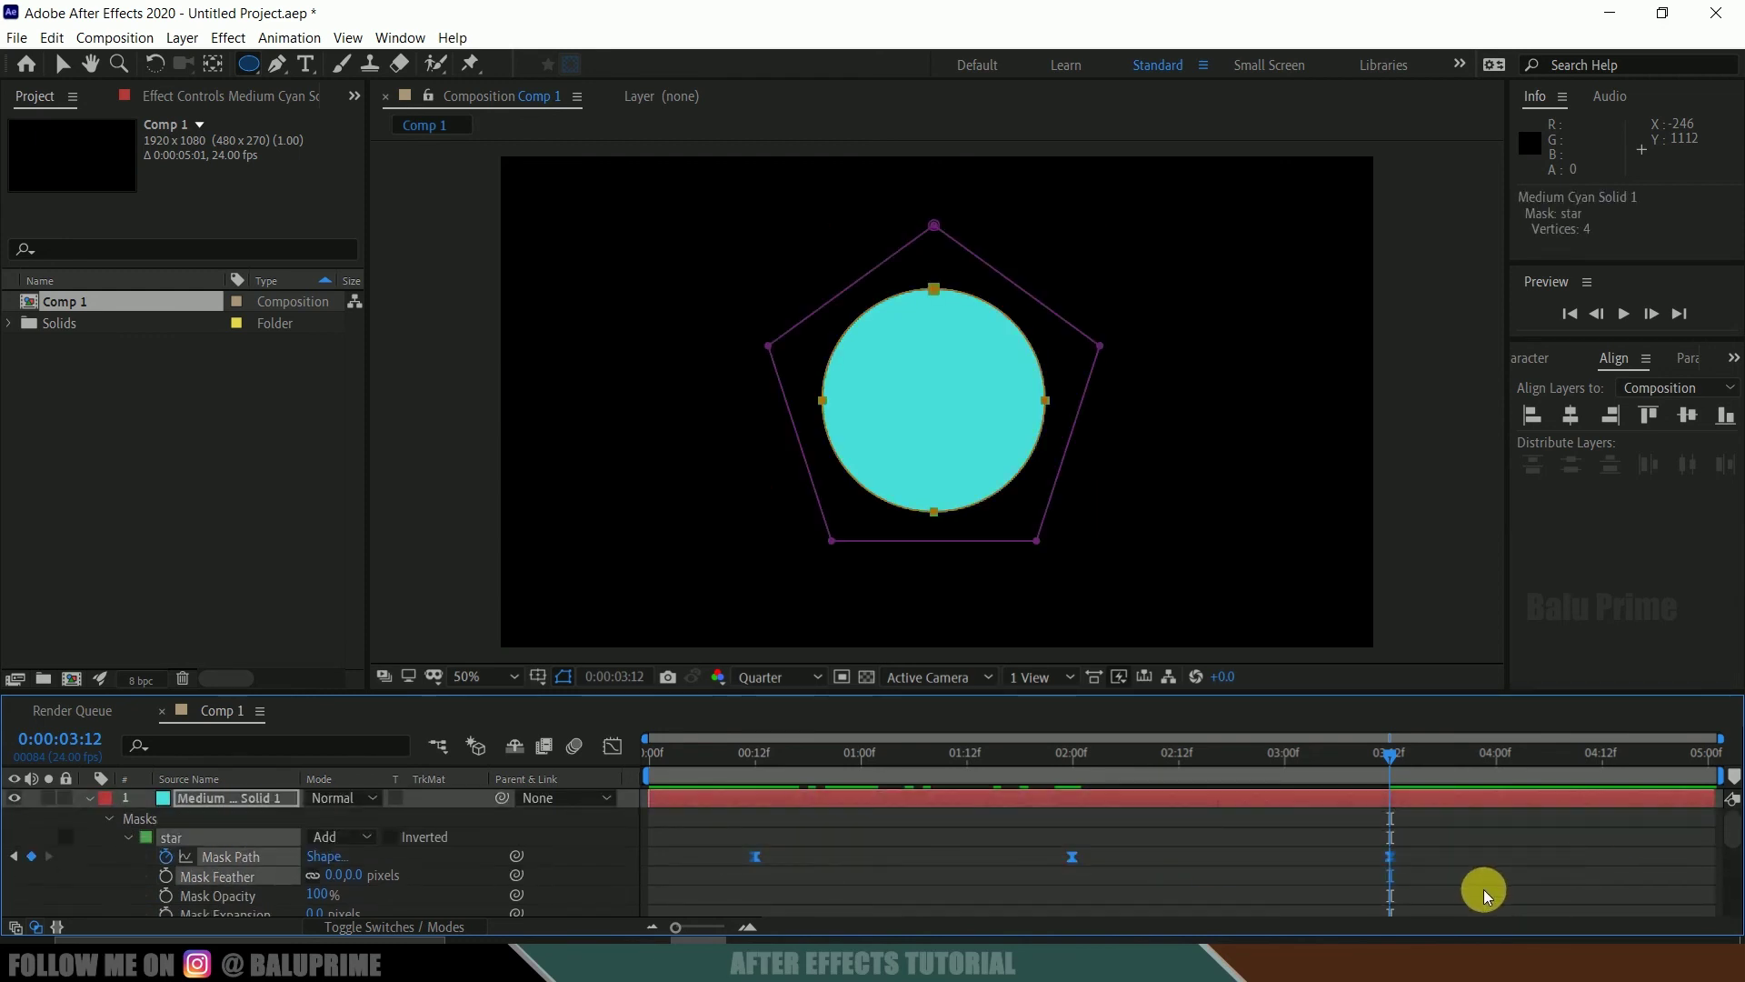
key(space)
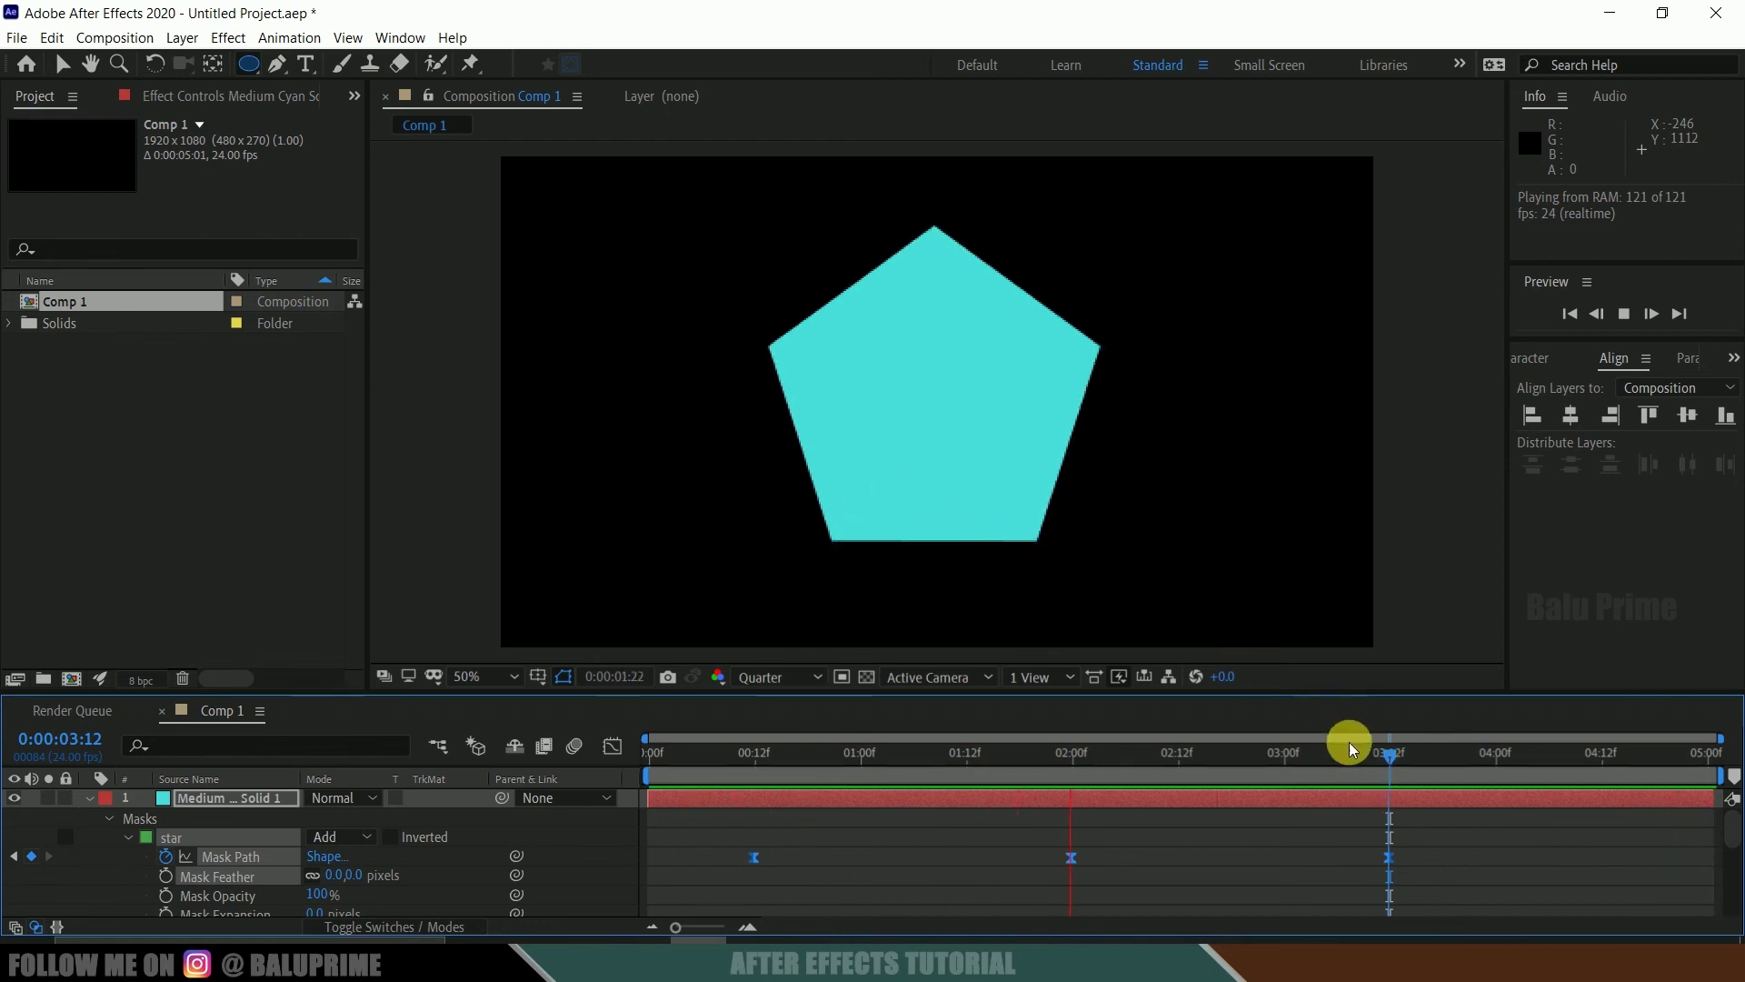
Step: Set a Rotation keyframe for the cyan solid layer at 0:00:00:12
drag(1351, 747, 756, 800)
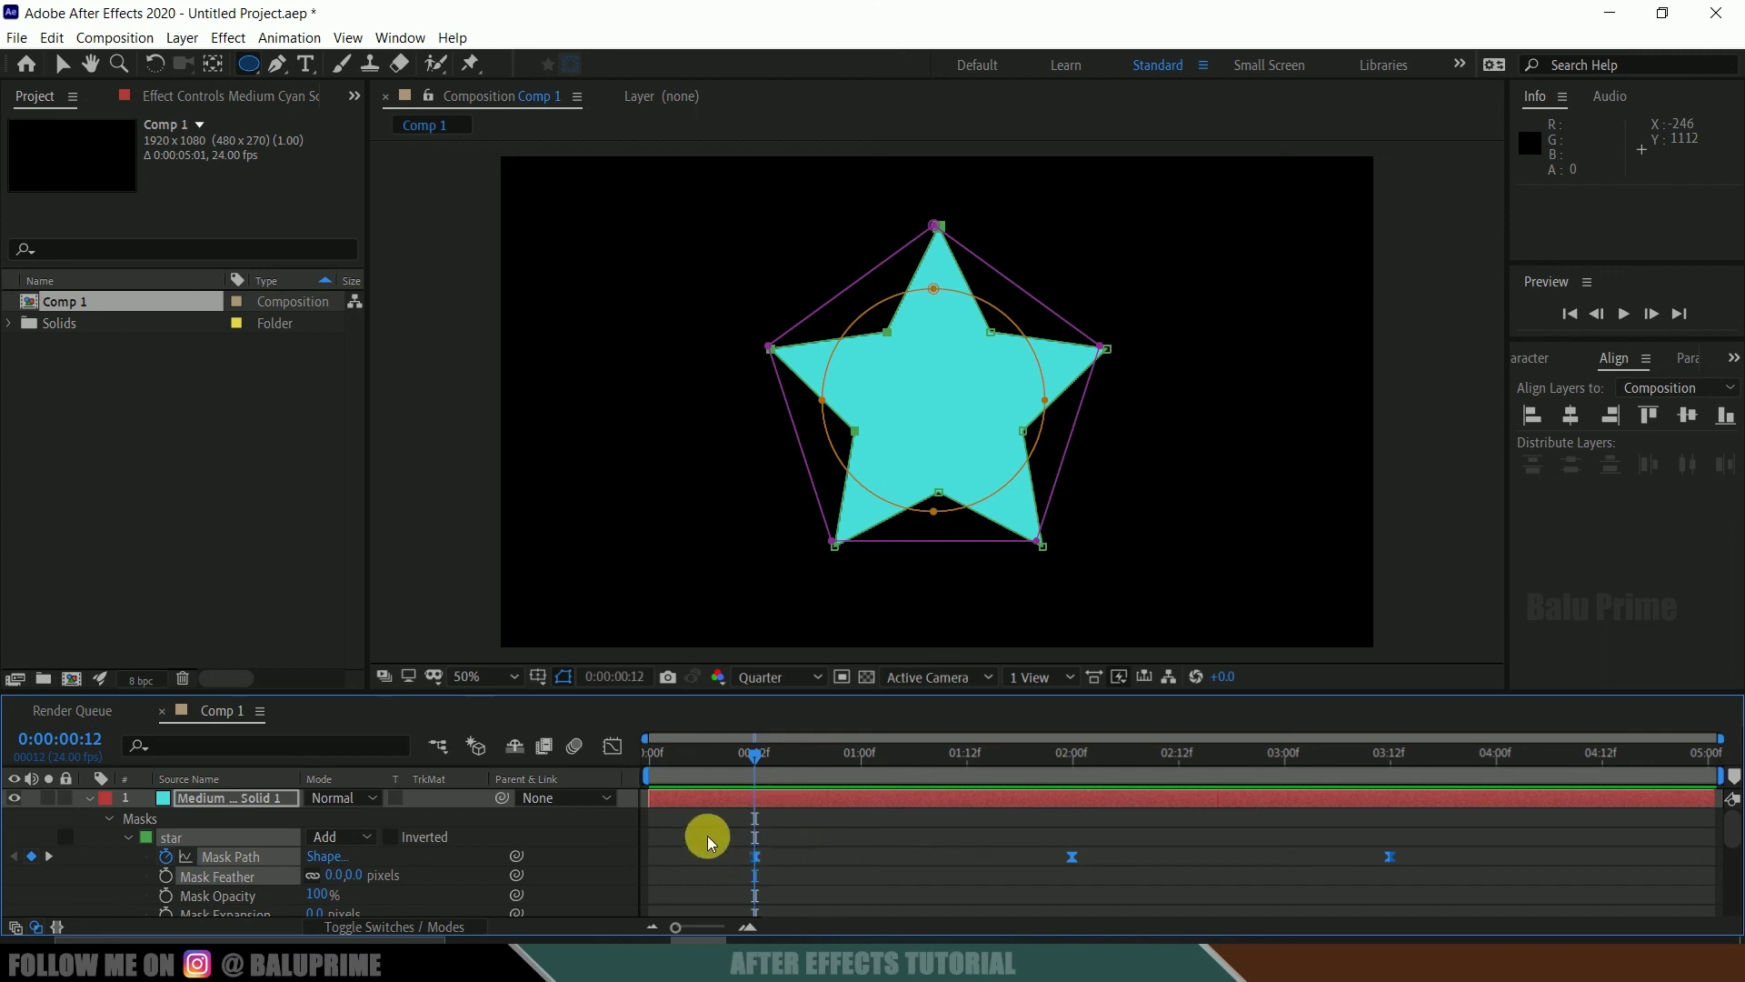
click(688, 804)
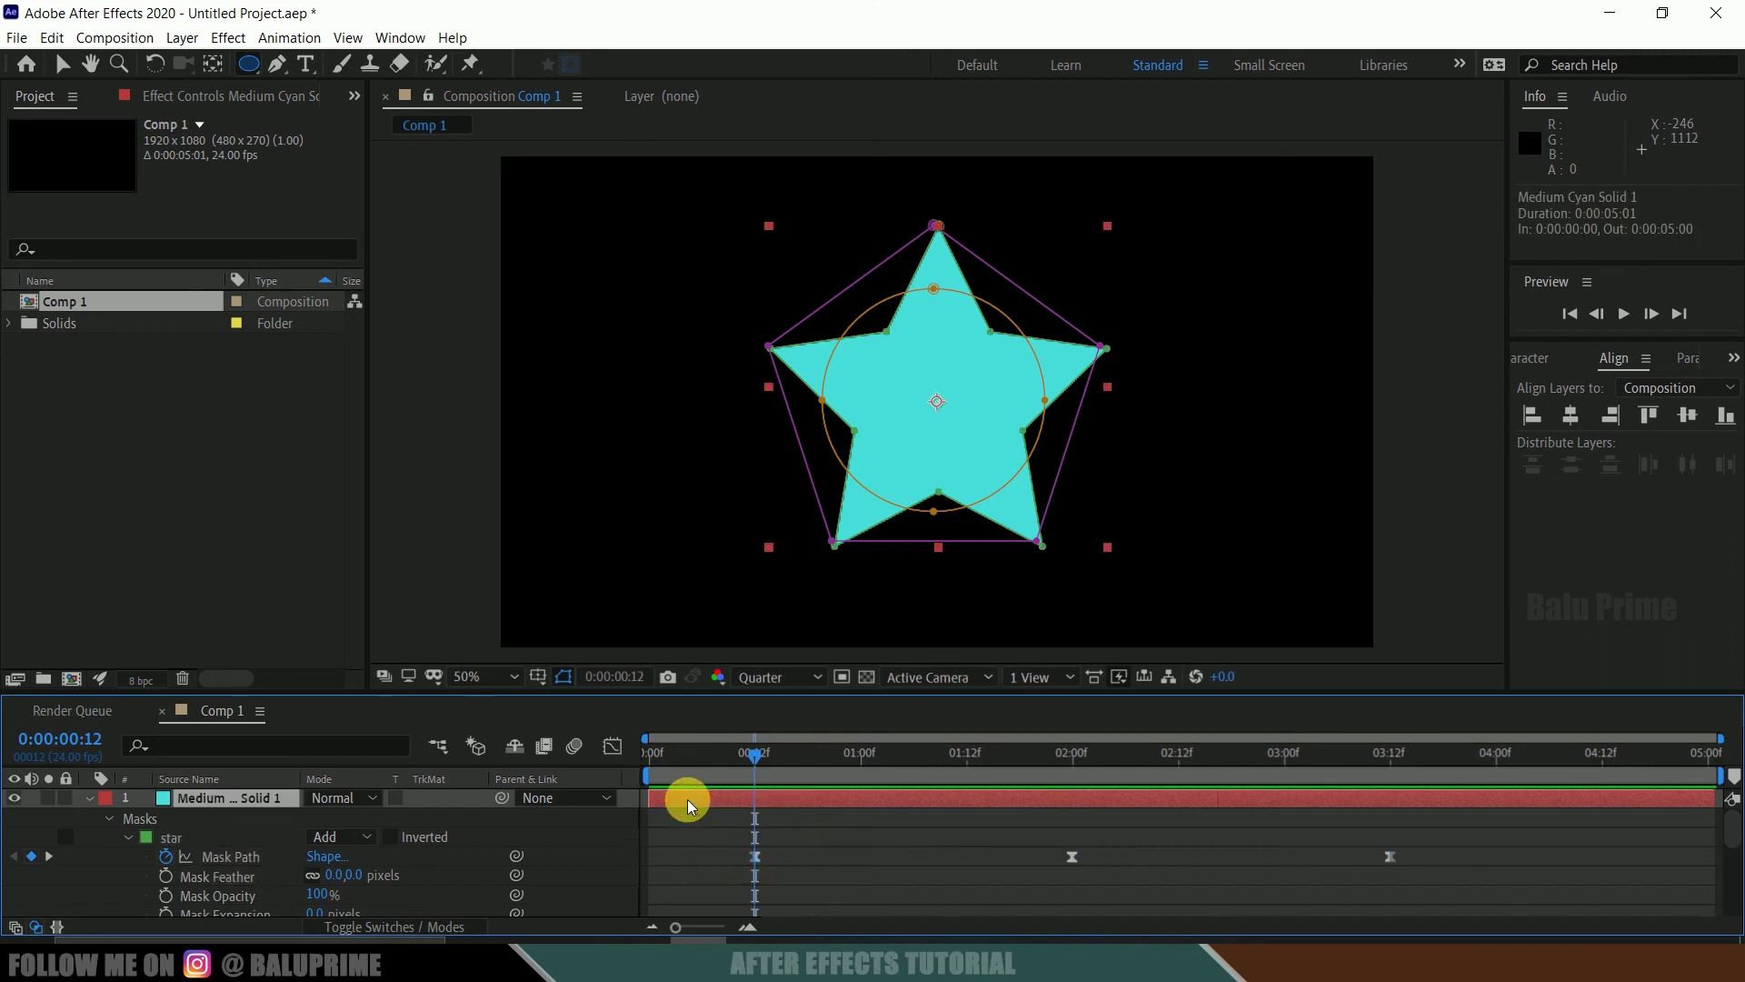
key(r)
click(144, 819)
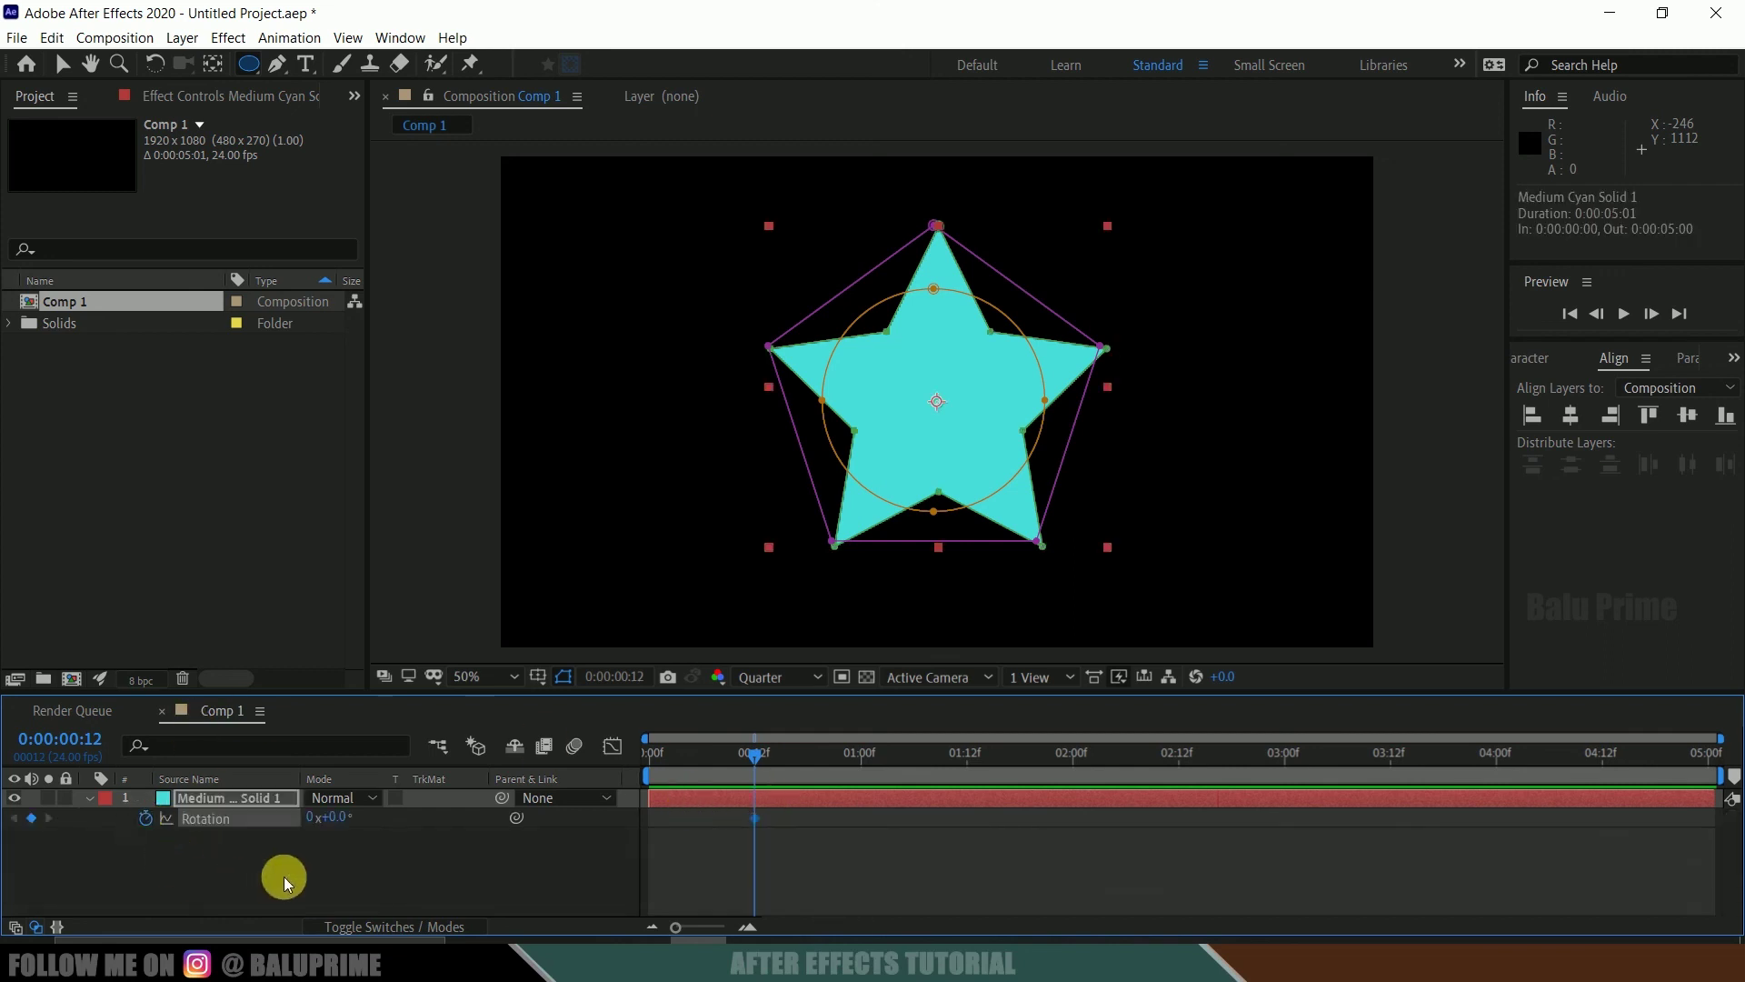
Step: Set the solid's Rotation to 180° at 0:00:03:09
drag(772, 751, 1362, 814)
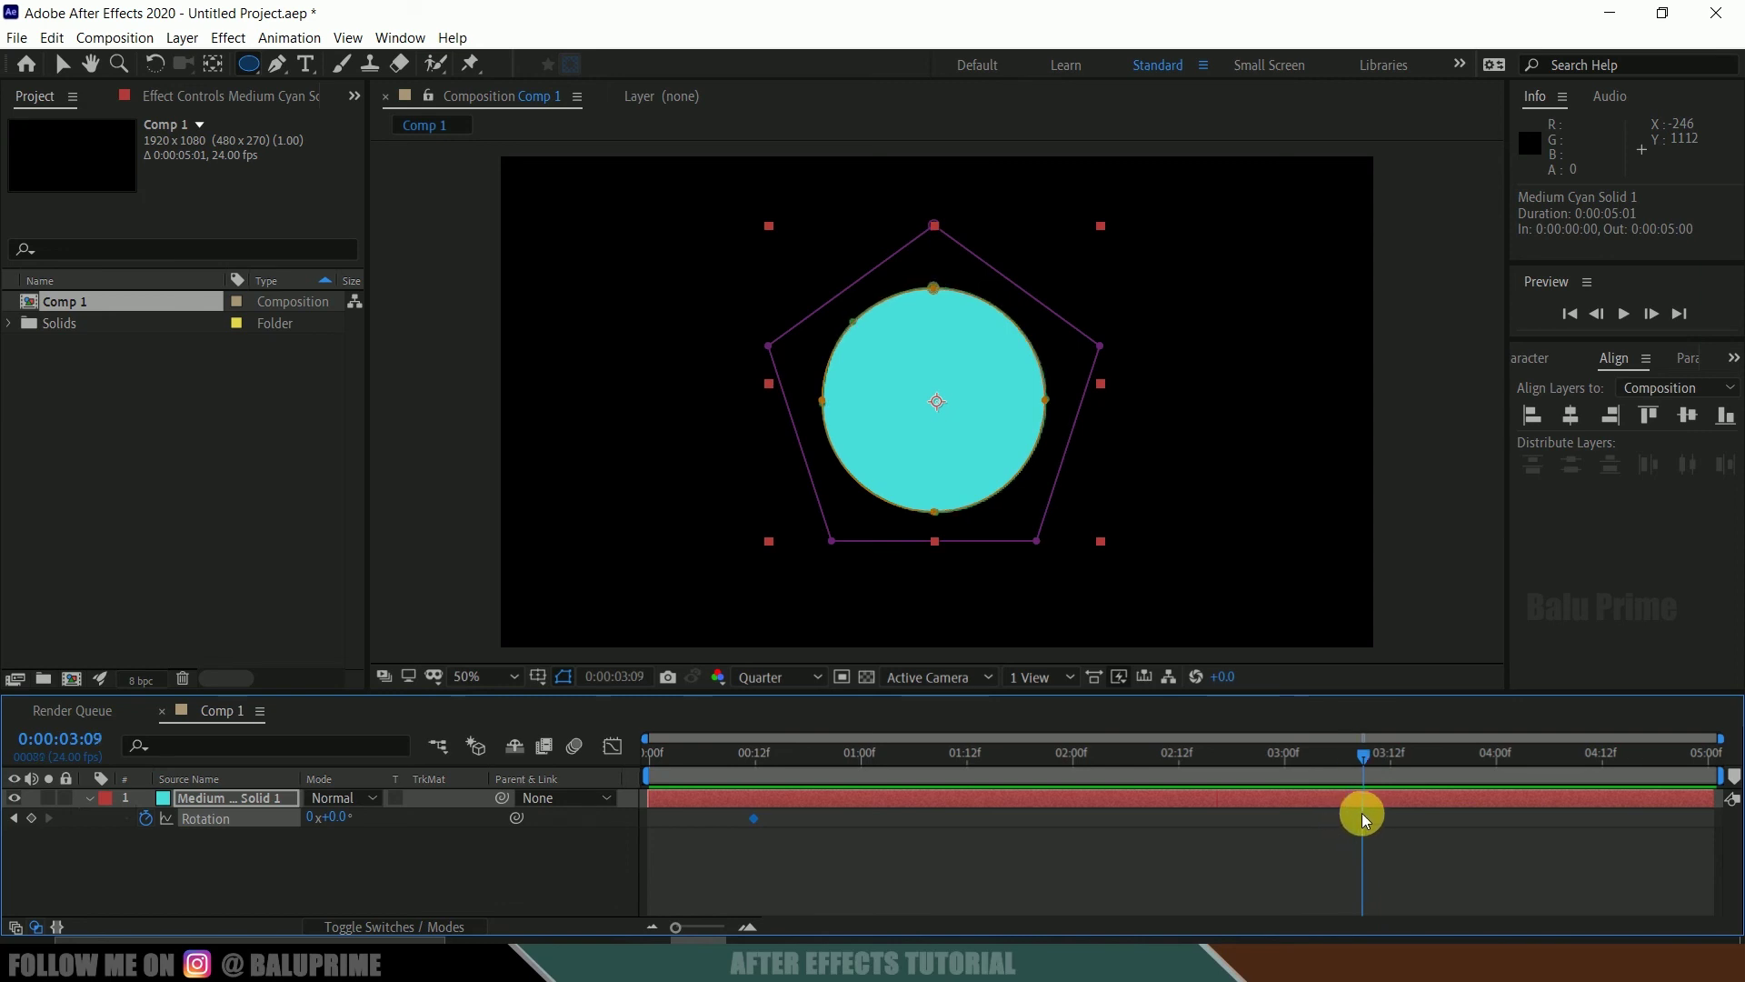
click(350, 829)
text(18)
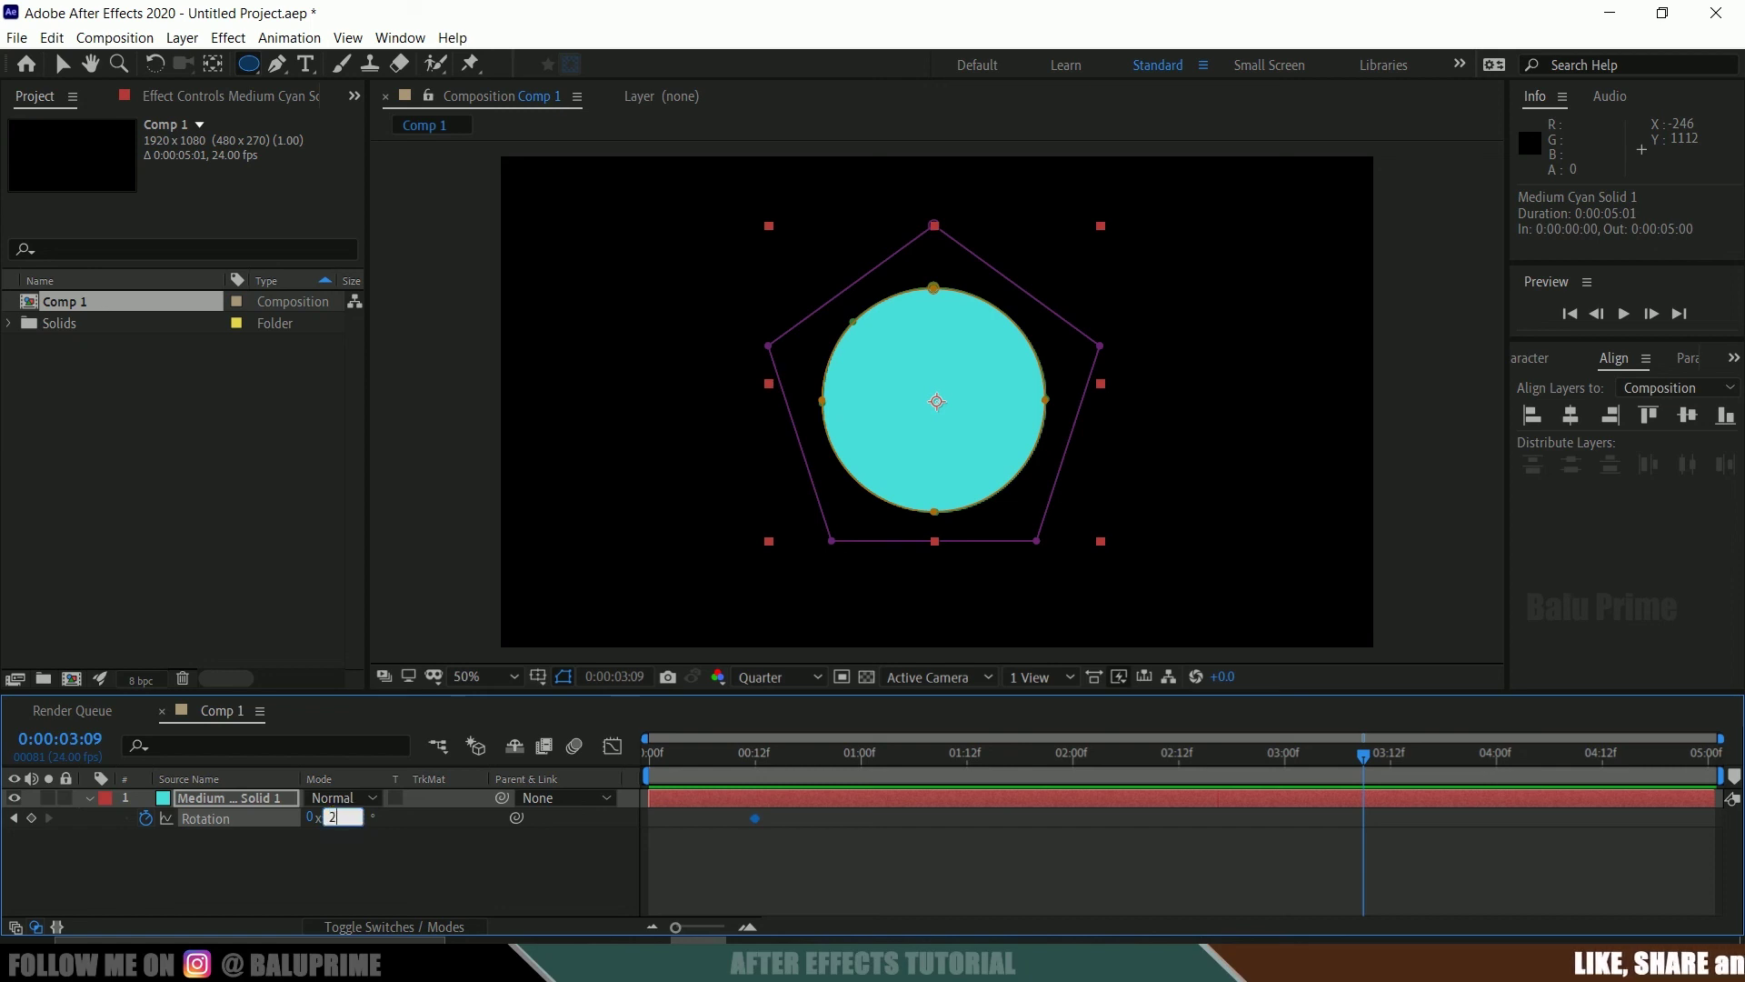
text(0)
key(Return)
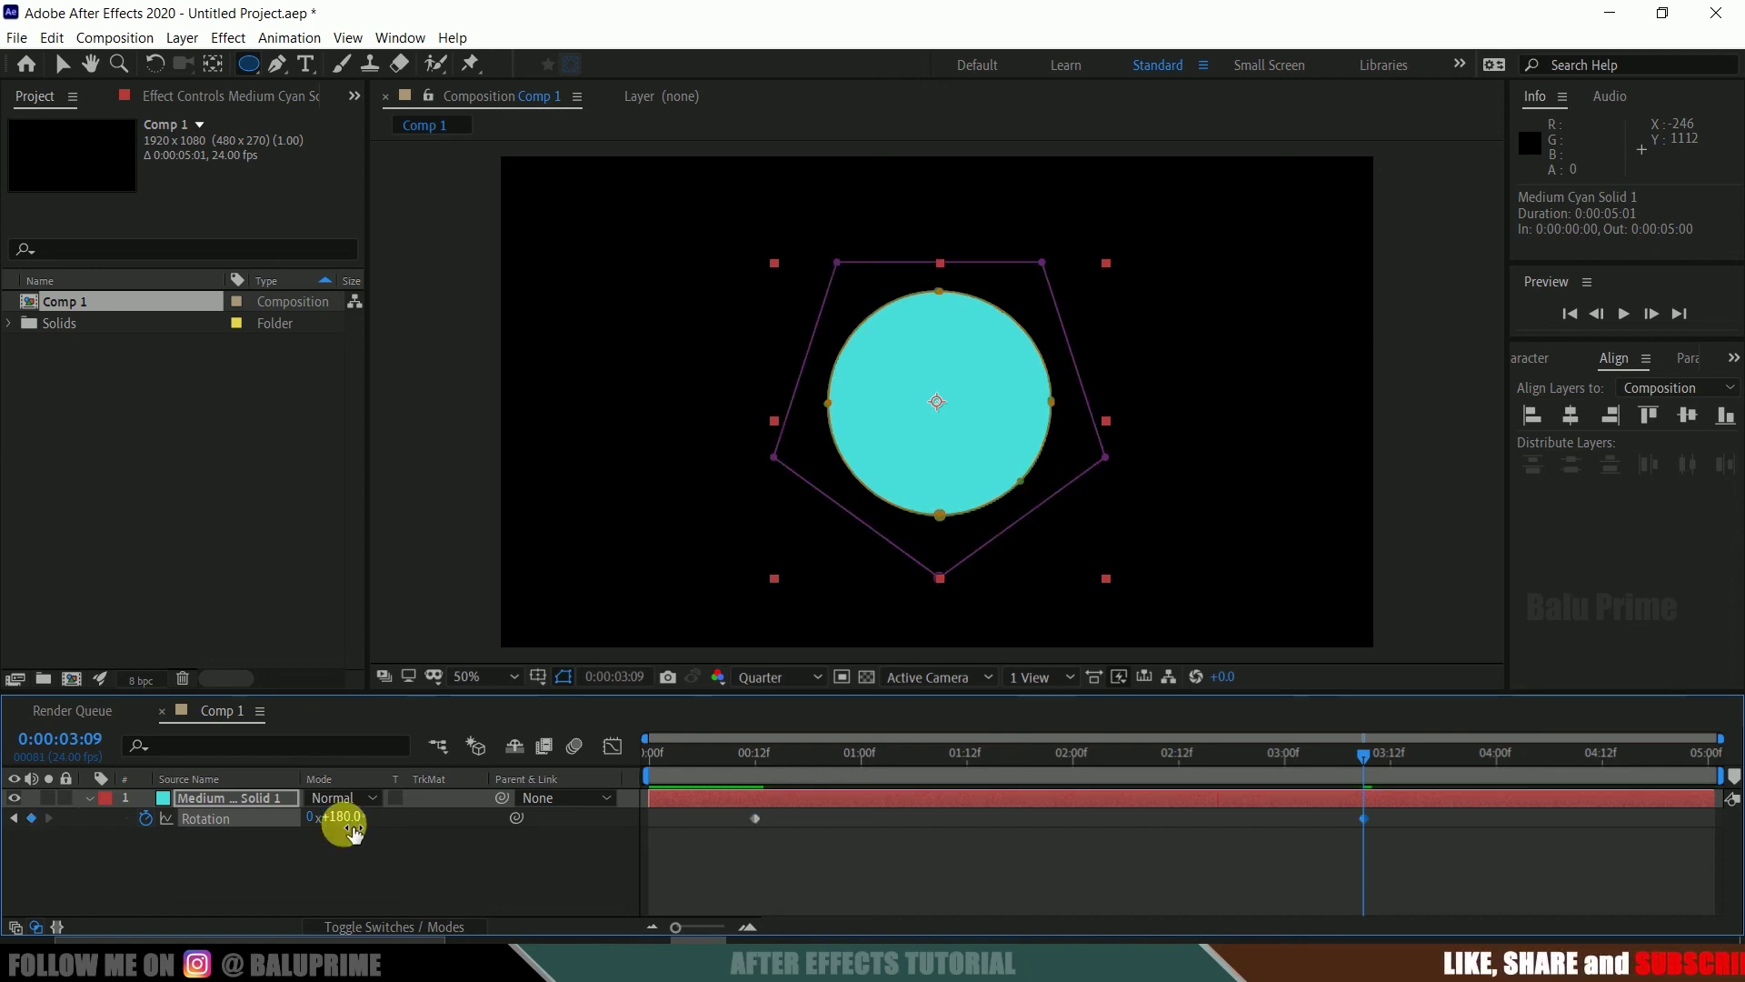
Step: Apply Easy Ease to both Rotation keyframes and play back the rotating shape morph
drag(755, 903, 1388, 804)
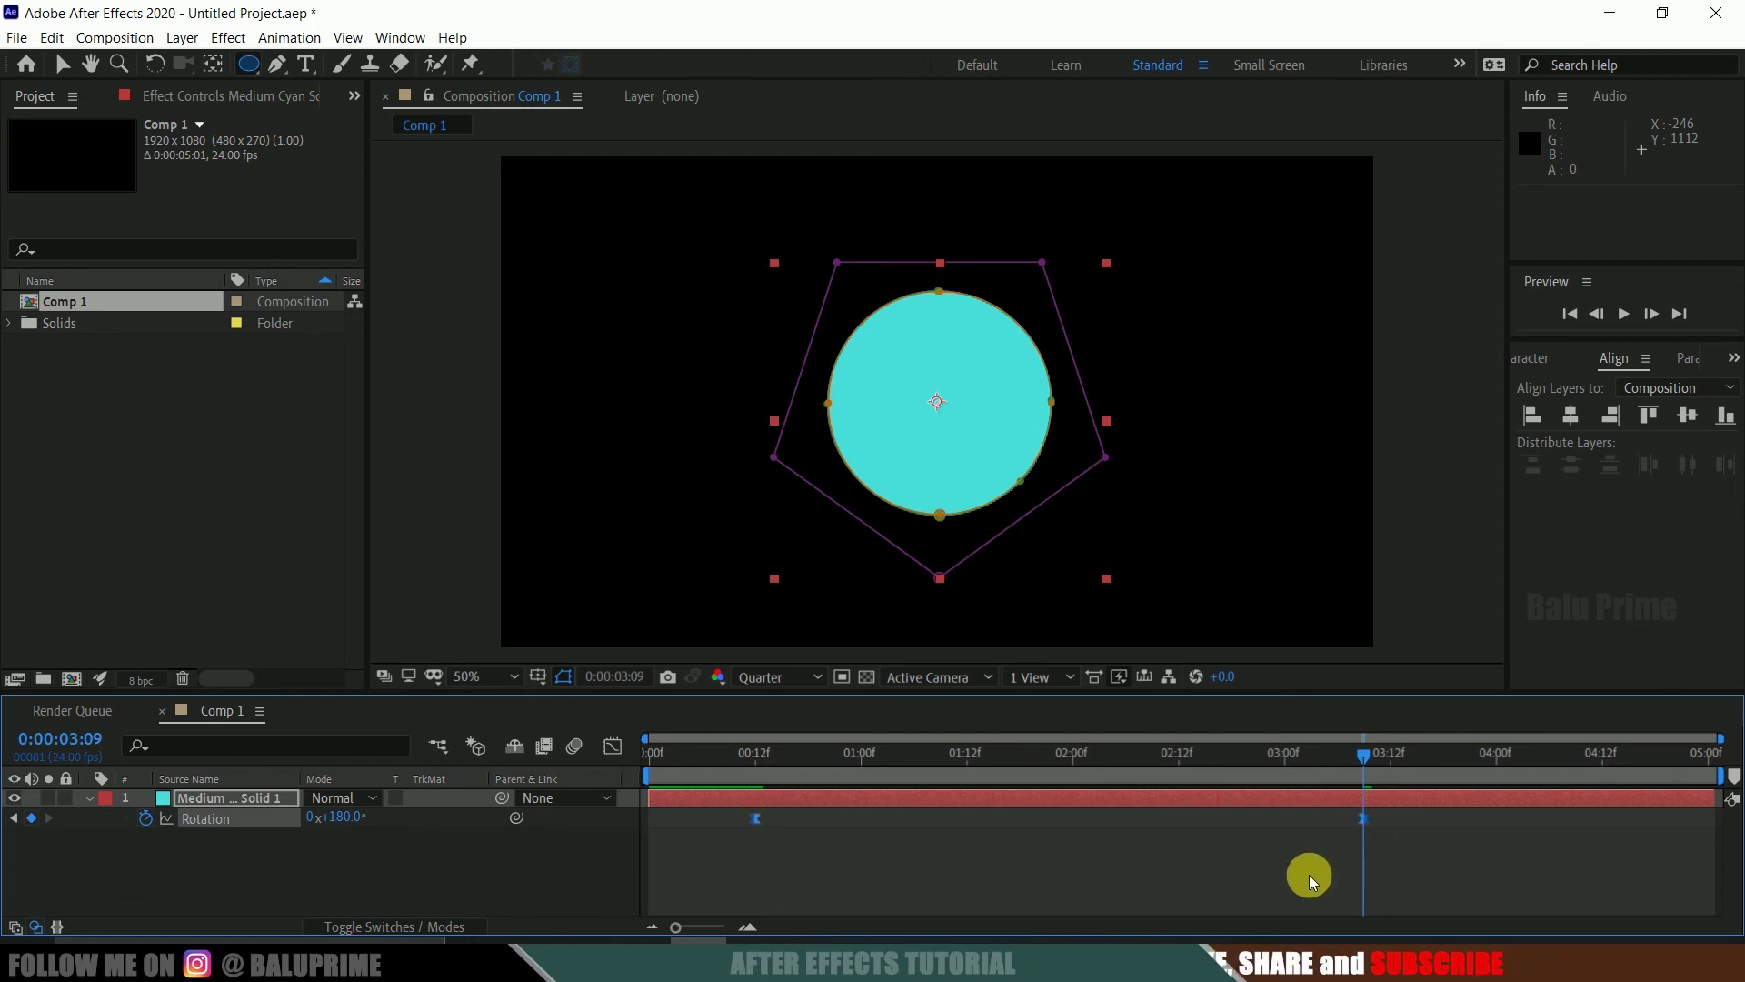
key(F9)
key(space)
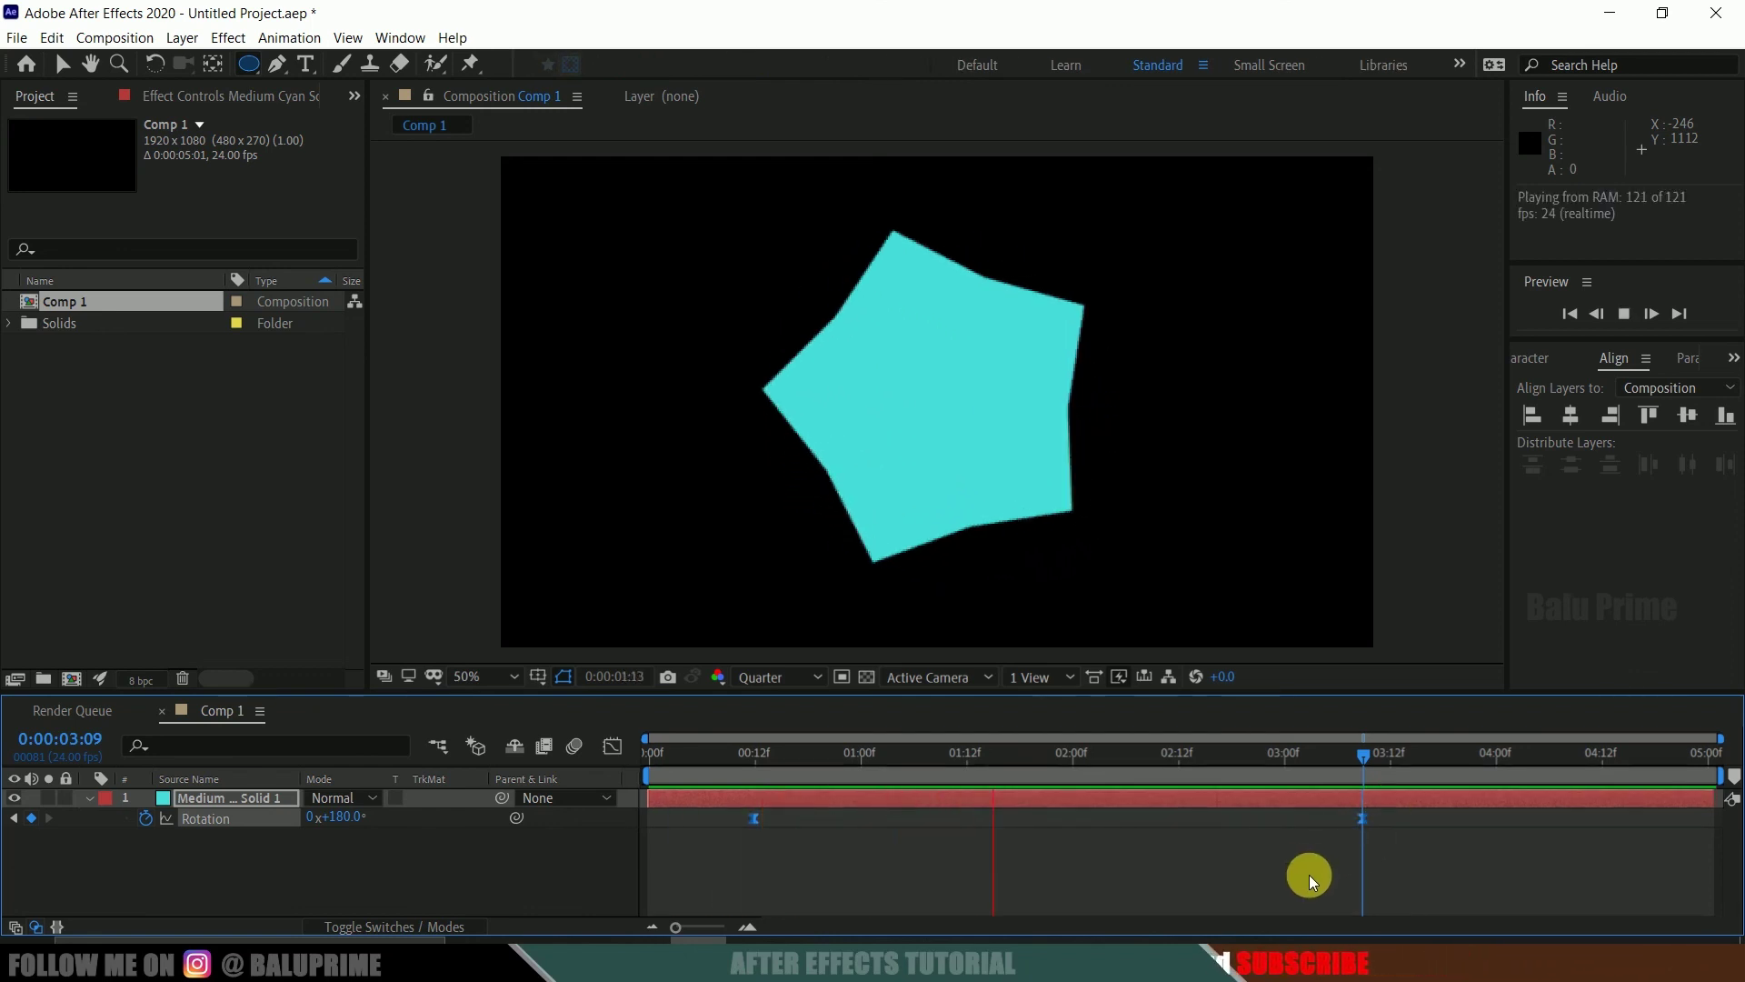